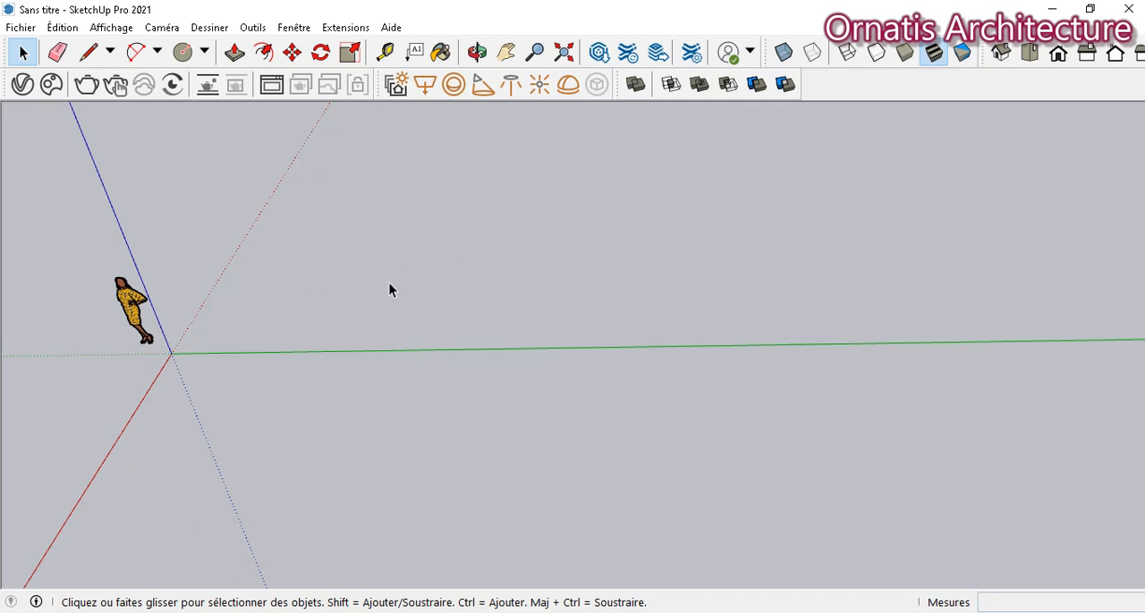
- Draw a circle with a radius of about 0.59 m near the origin and extrude it about 3.87 m into a cylinder
click(182, 51)
click(272, 386)
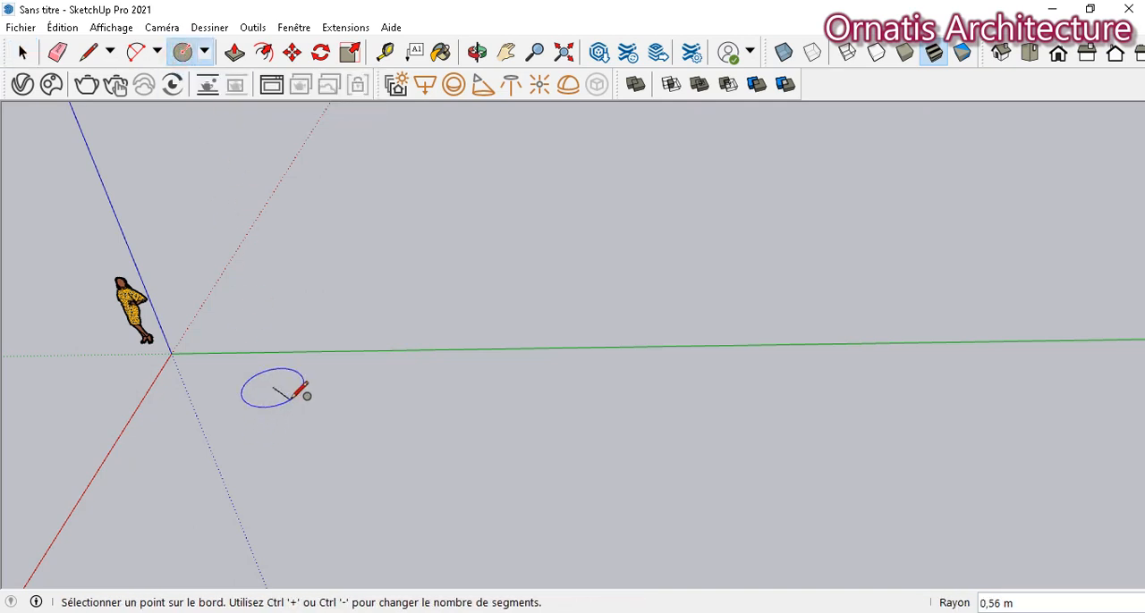
click(304, 389)
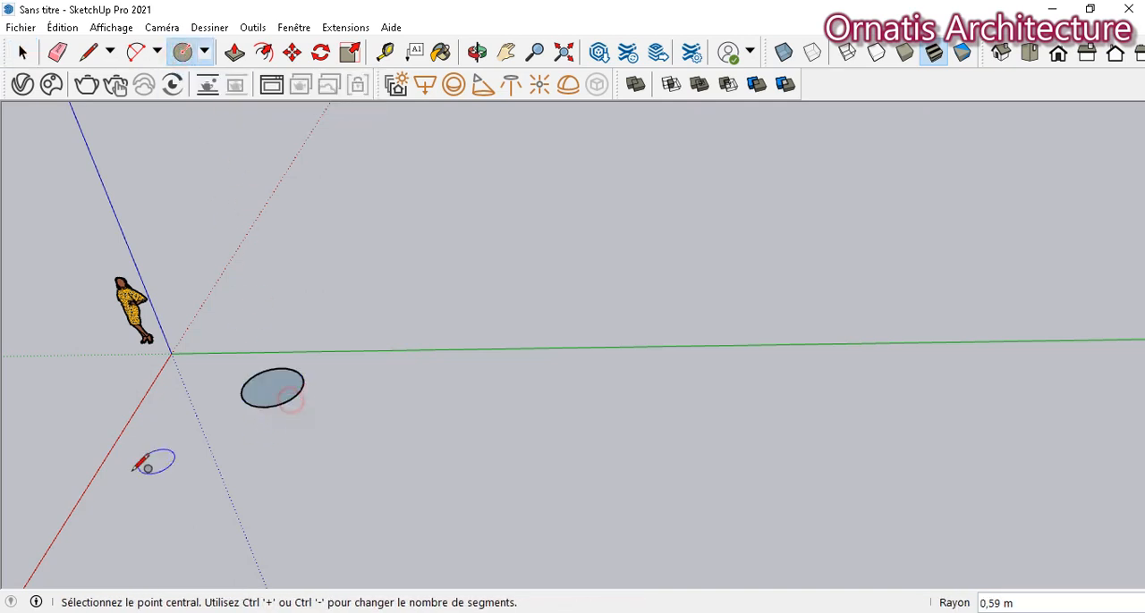
click(236, 54)
click(273, 390)
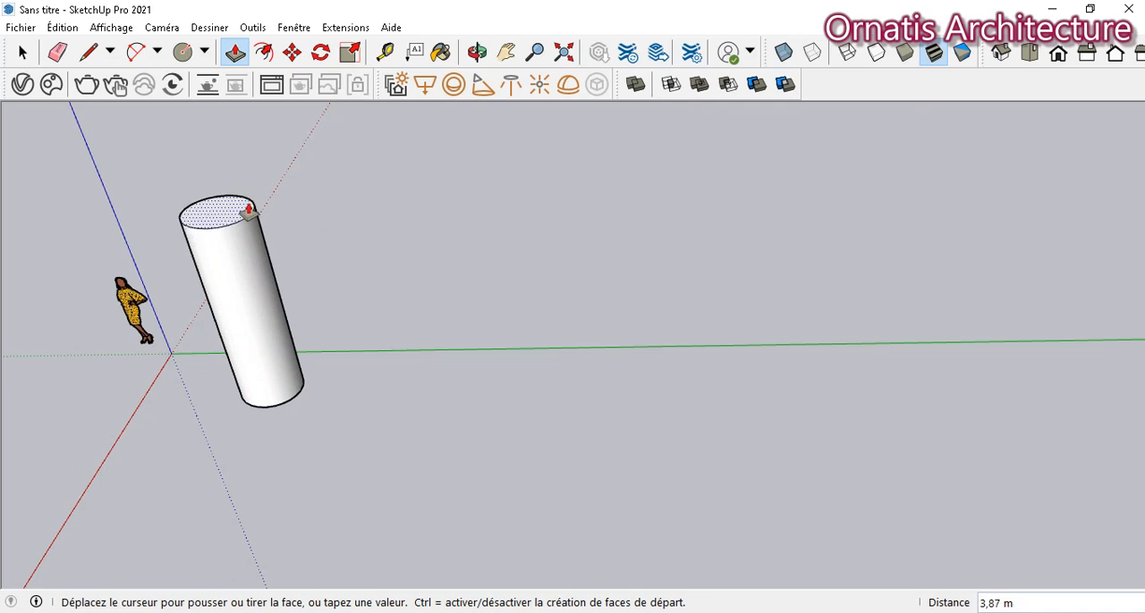
click(248, 211)
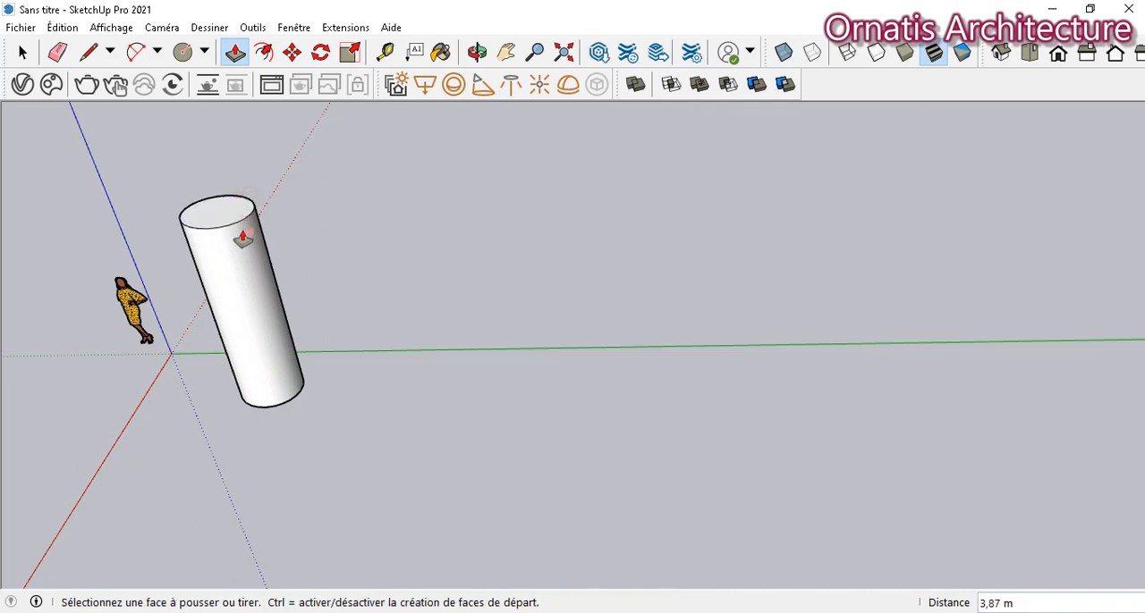
- Select the whole cylinder and turn it into a group
click(22, 53)
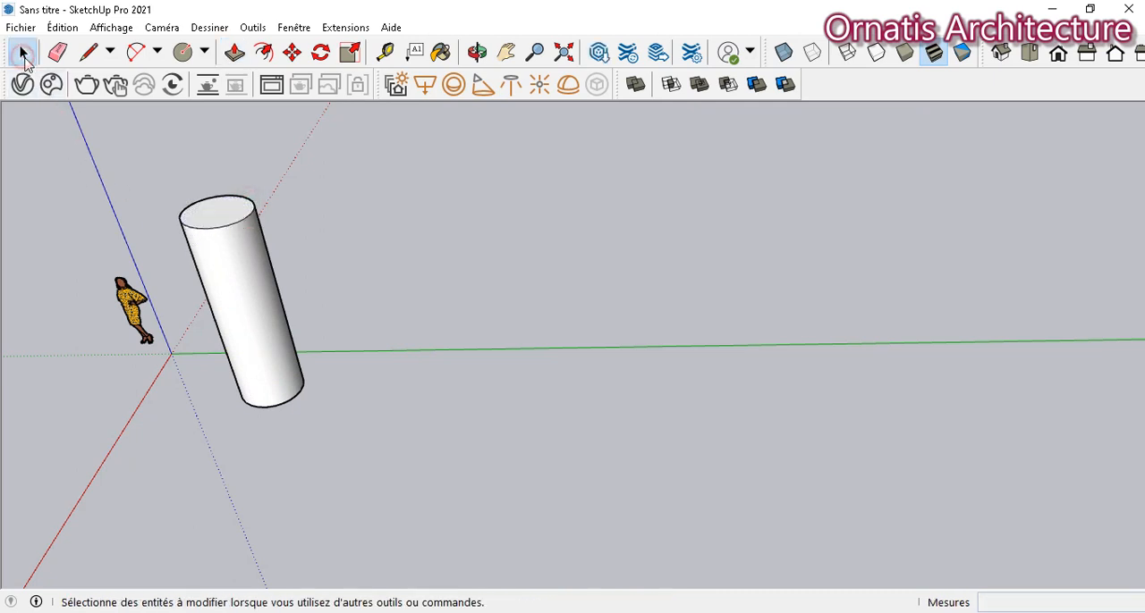
triple_click(241, 283)
right_click(242, 283)
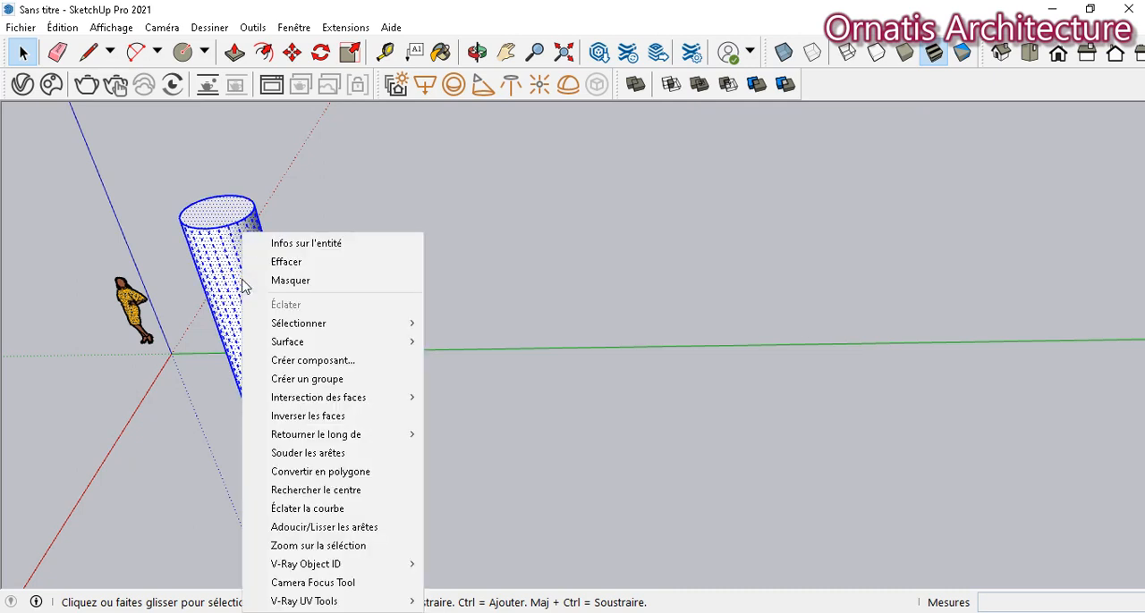
click(291, 379)
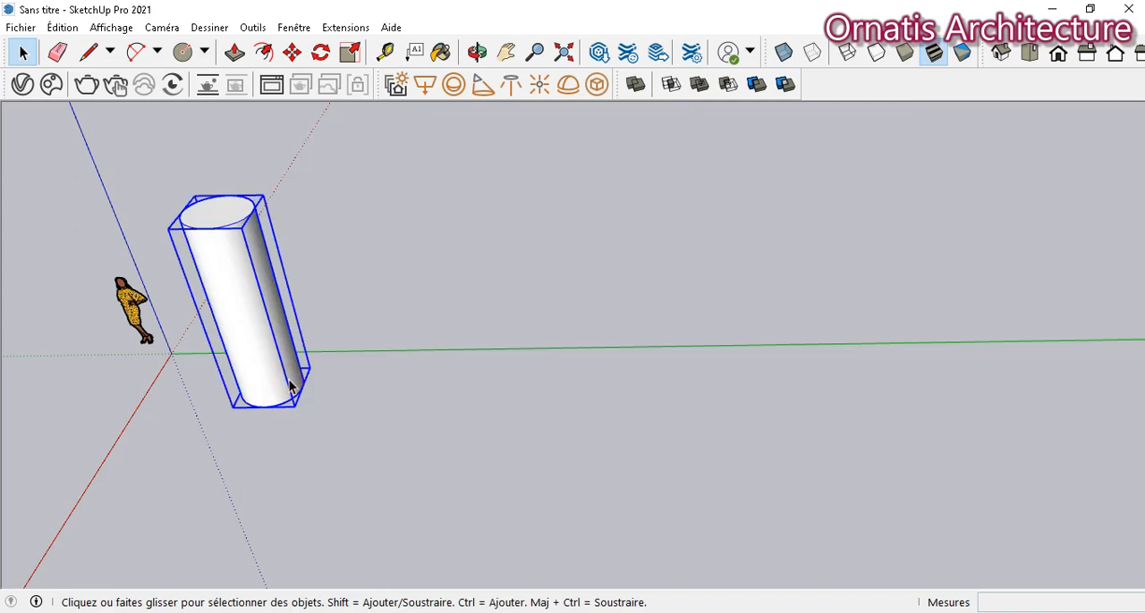
- Paint the cylinder group yellow with Couleur E05 from the Couleurs collection
click(439, 56)
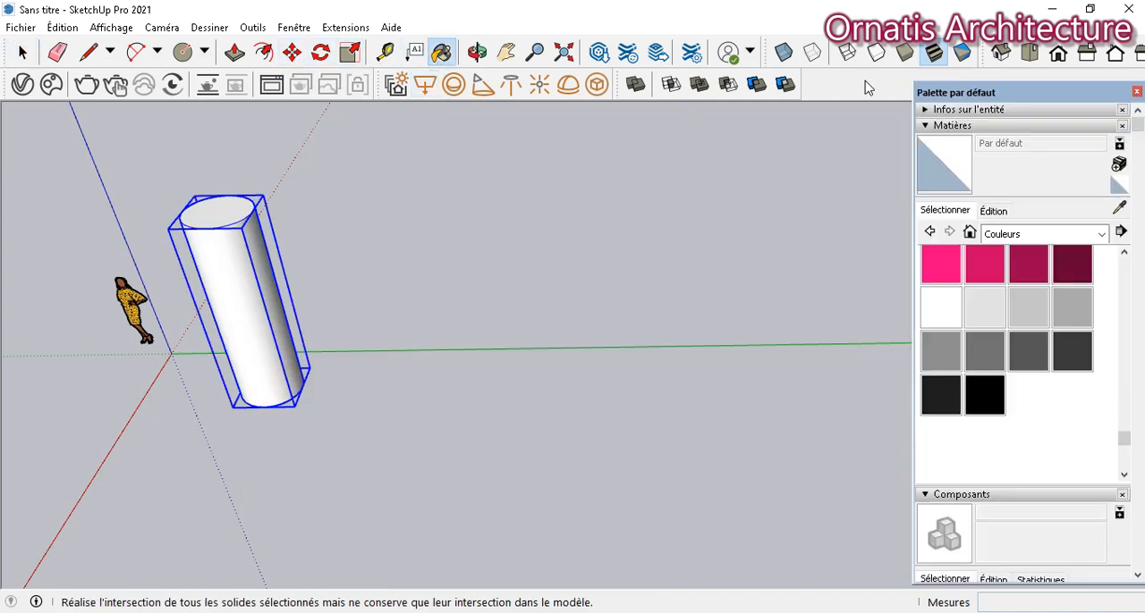
scroll(983, 367, down, 3)
scroll(984, 366, up, 3)
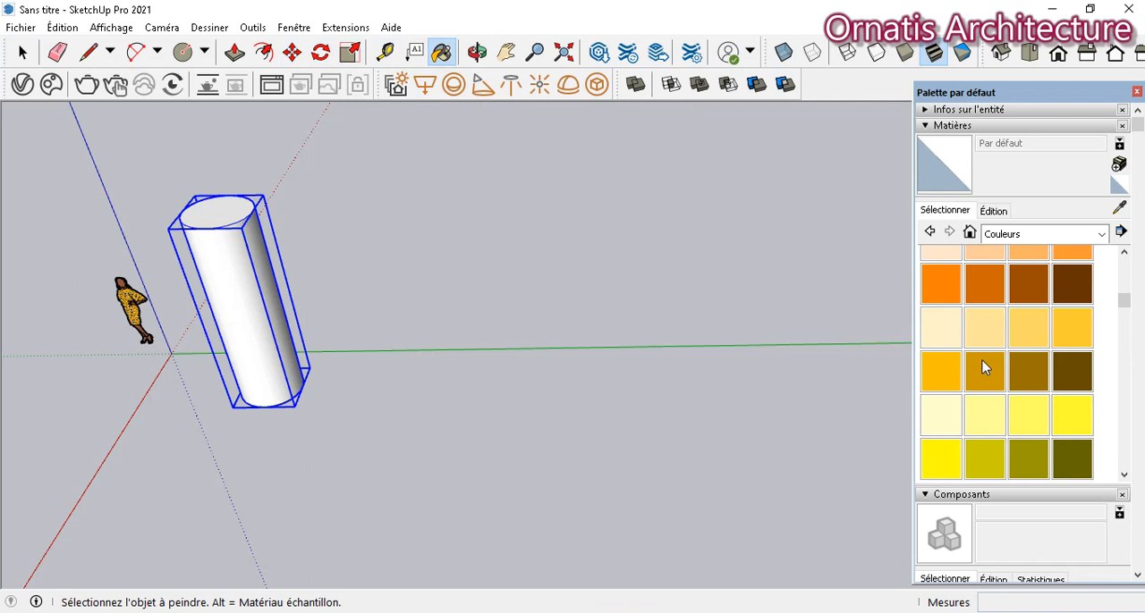
scroll(984, 366, down, 2)
click(948, 363)
click(268, 368)
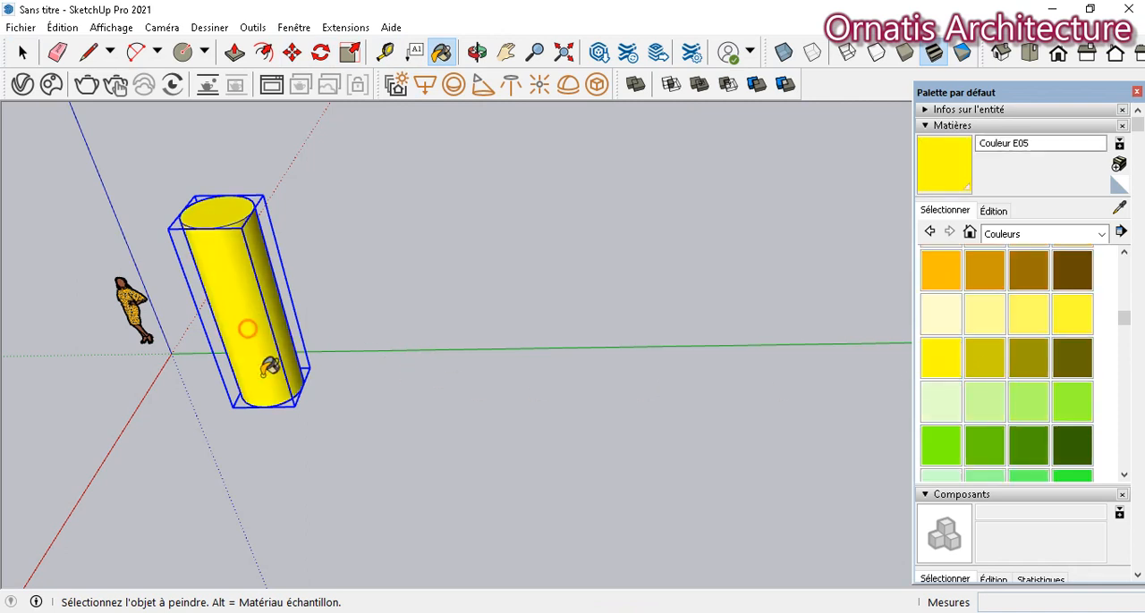
- Copy the yellow cylinder about 2.78 m along the green axis and repeat the copy as an x5 linear array
click(292, 52)
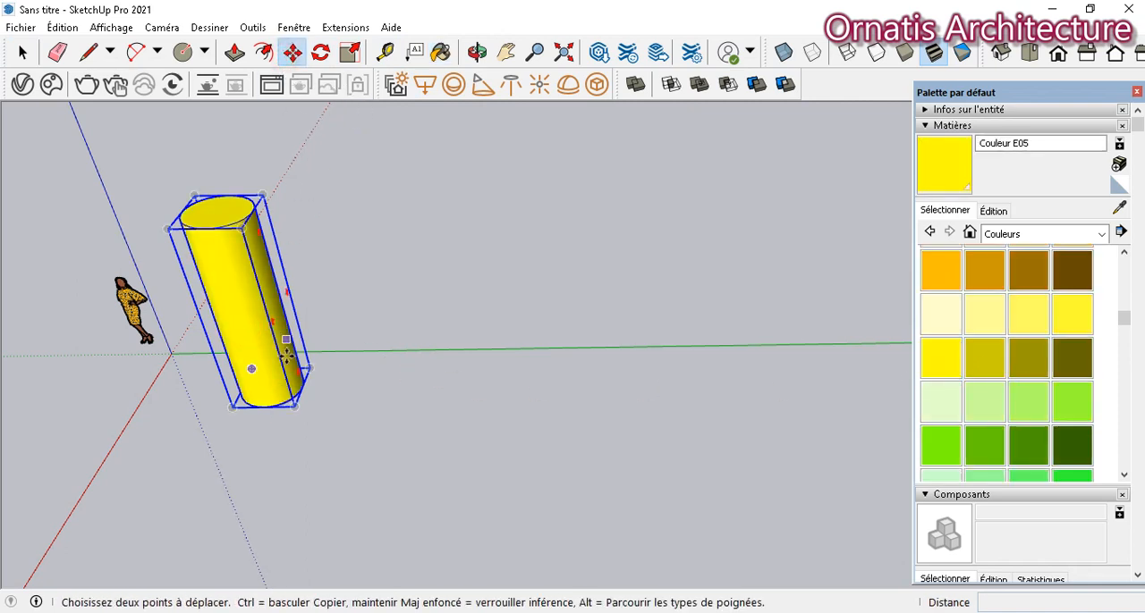
click(233, 407)
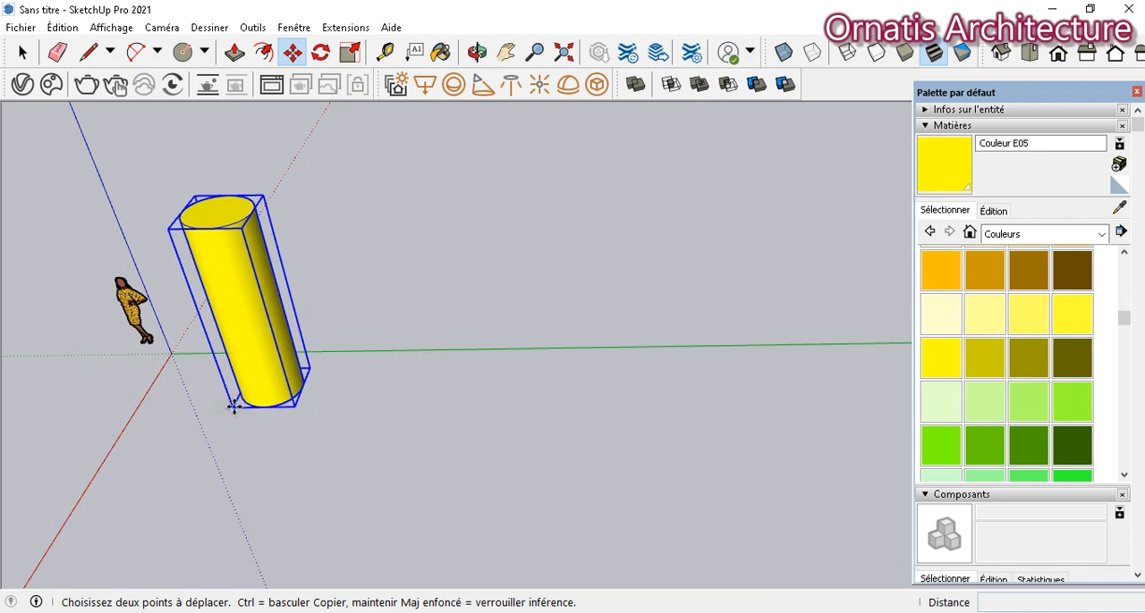
key(ctrl)
click(233, 407)
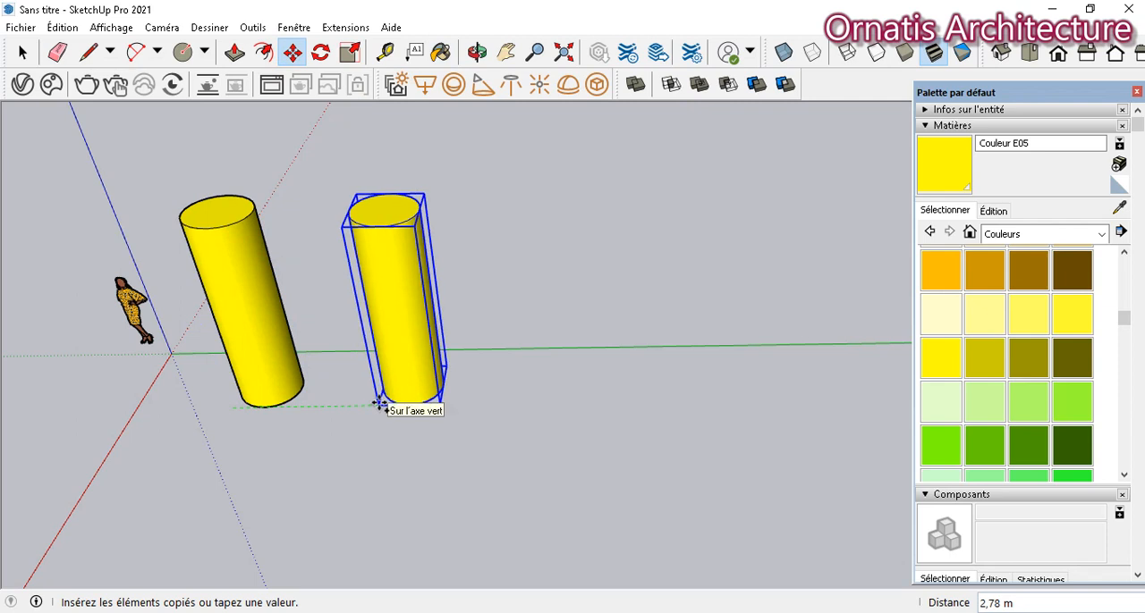
click(380, 403)
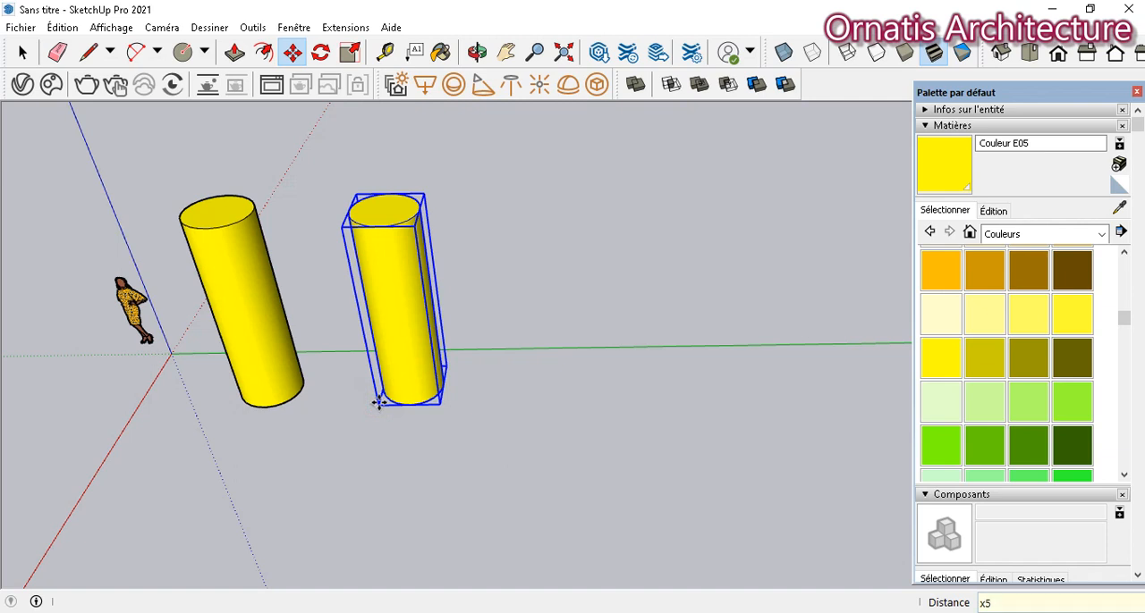
key(Return)
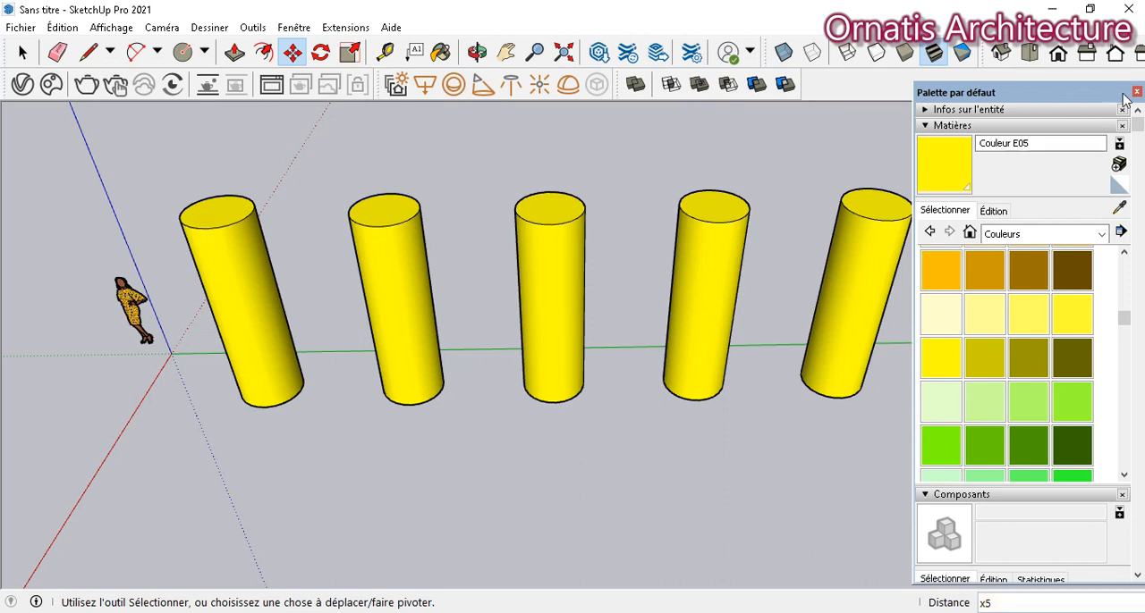
click(1136, 91)
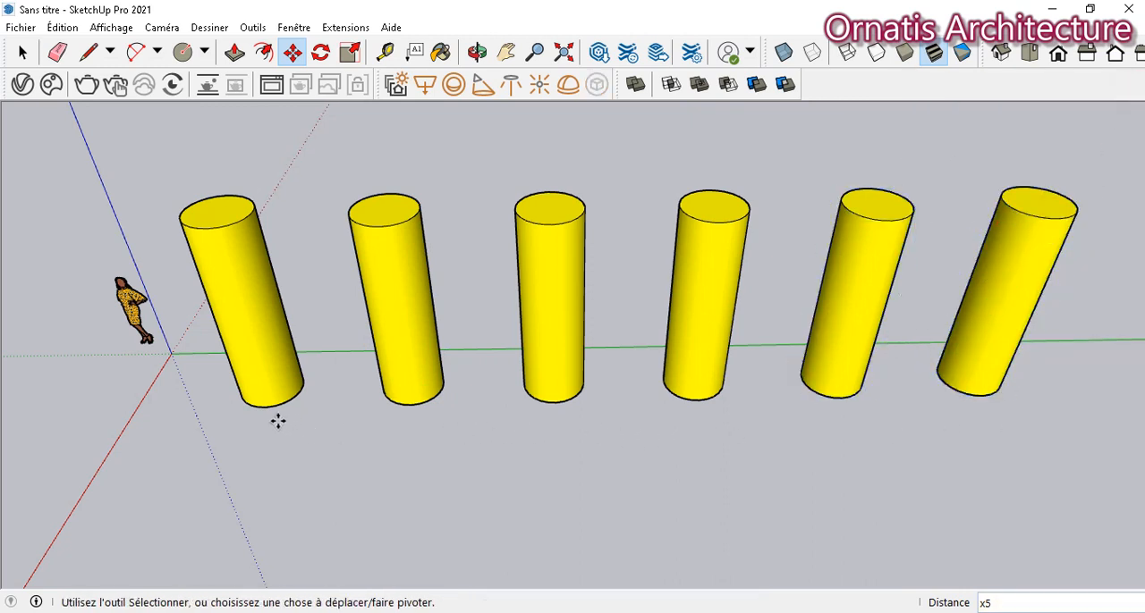
- Draw a rectangle of about 0.82 m by 1.03 m on the ground in front of the first cylinder
click(22, 52)
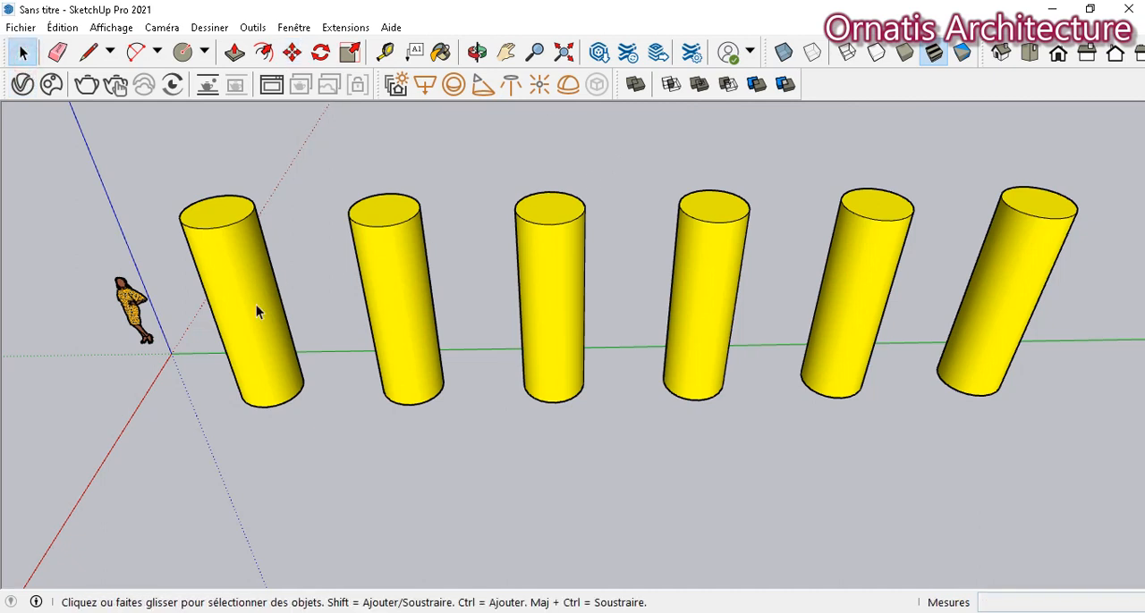
click(204, 52)
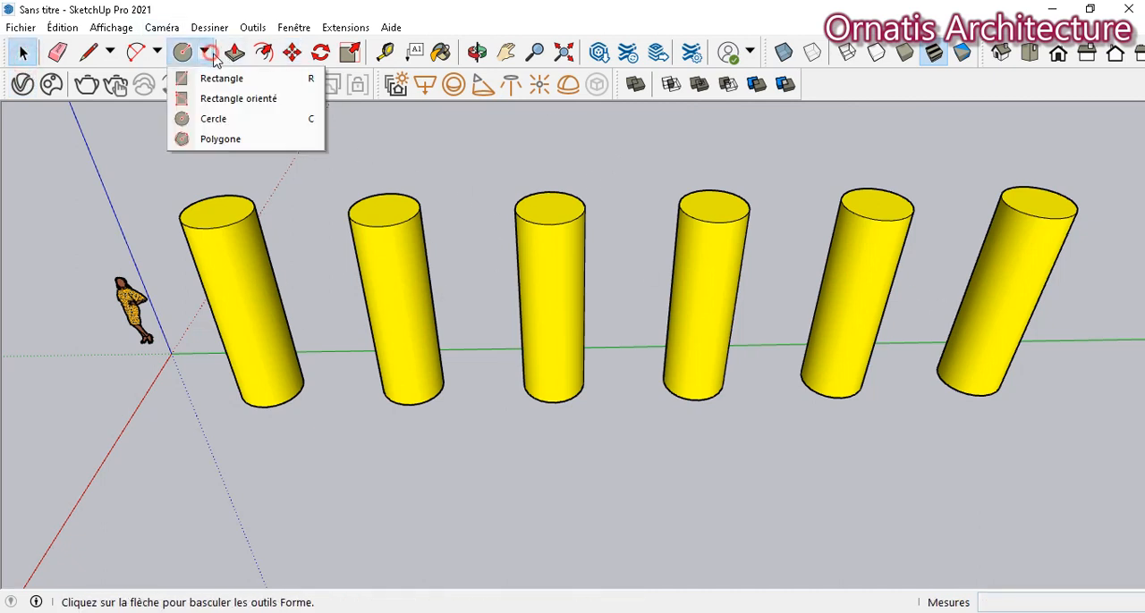
click(207, 79)
click(216, 504)
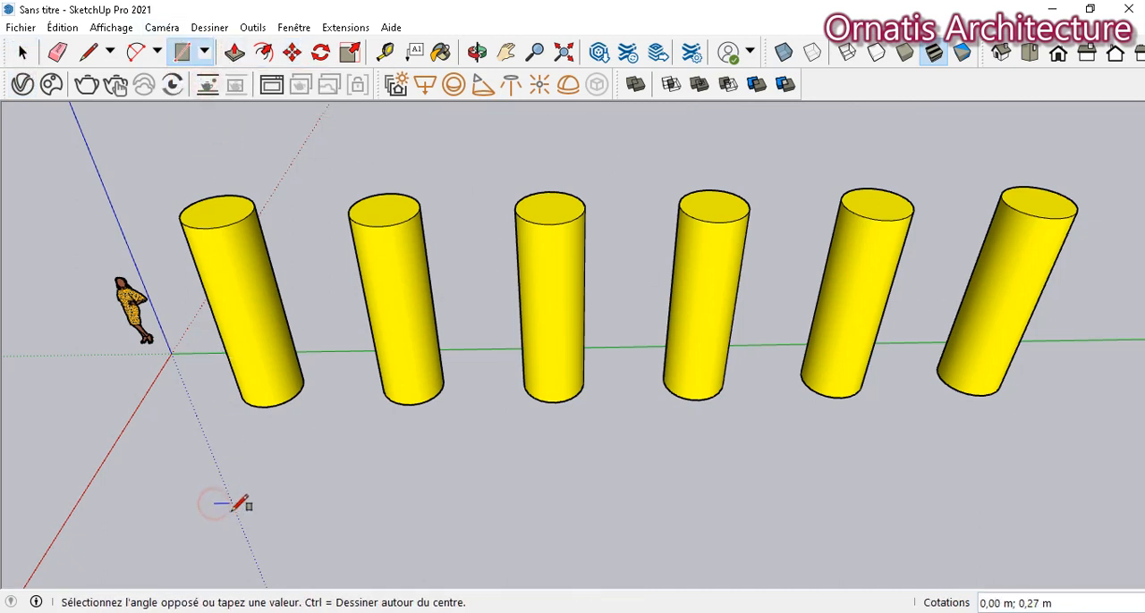
click(266, 540)
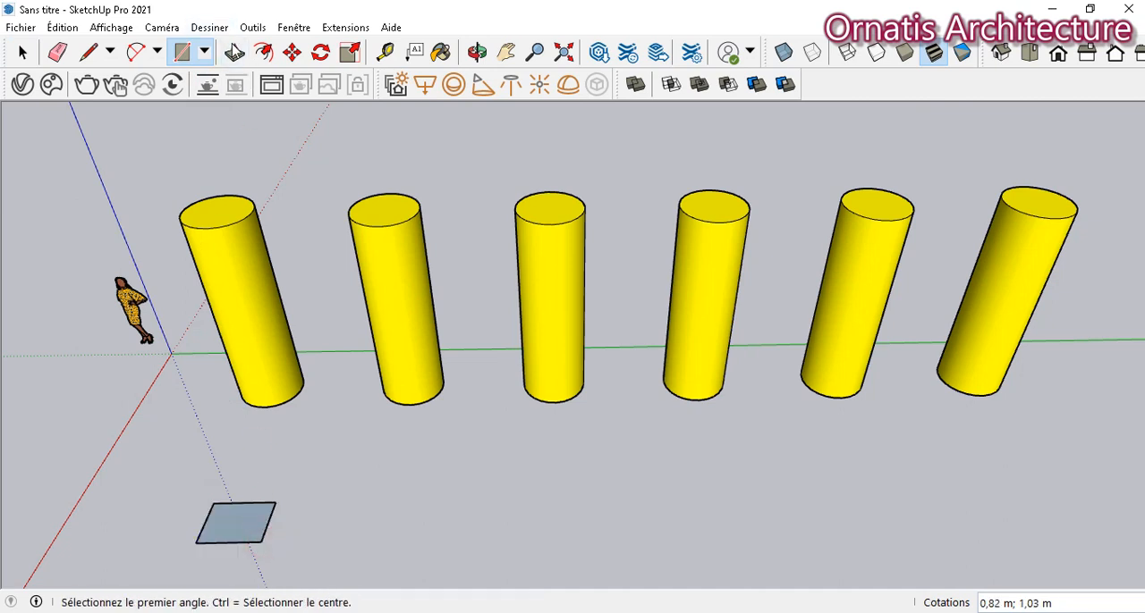
- Extrude the rectangle upward by about 3.82 m into a tall box with Push/Pull
key(p)
double_click(243, 535)
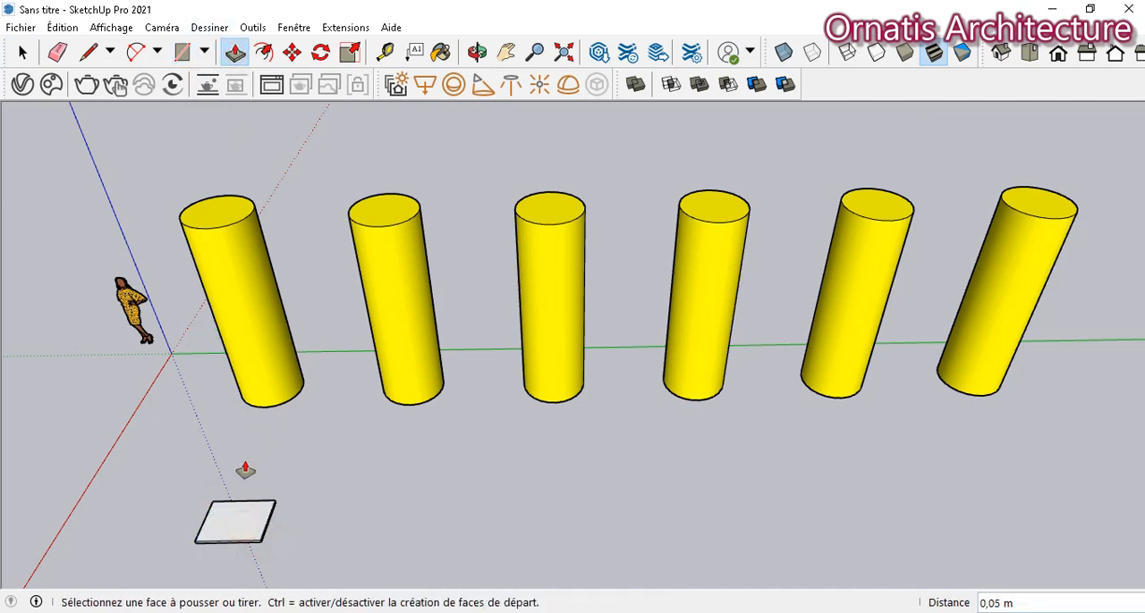
click(249, 531)
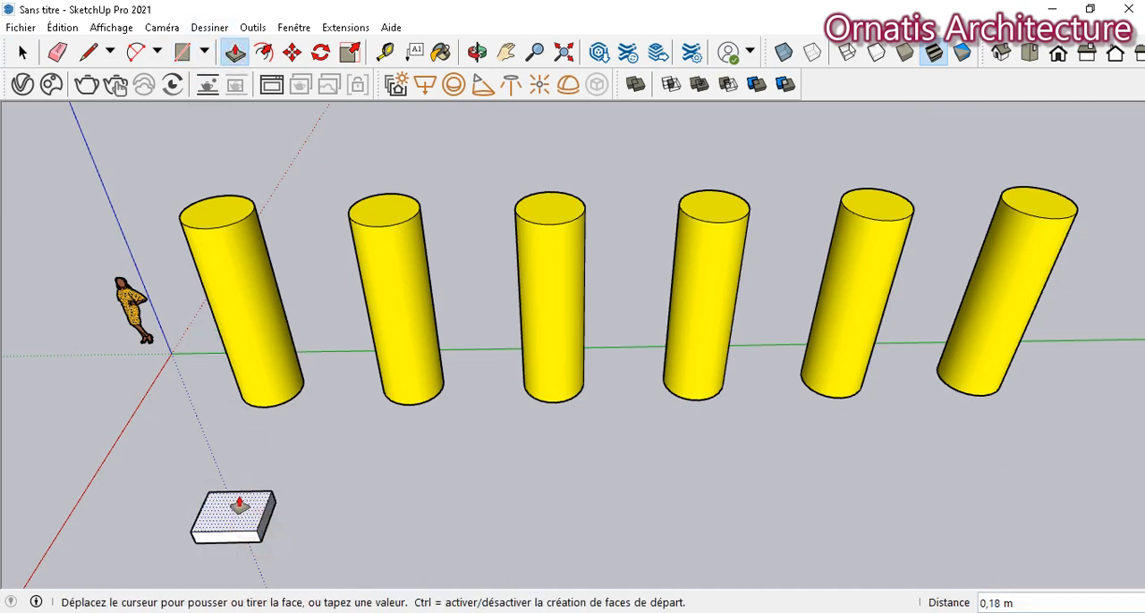
click(243, 224)
key(space)
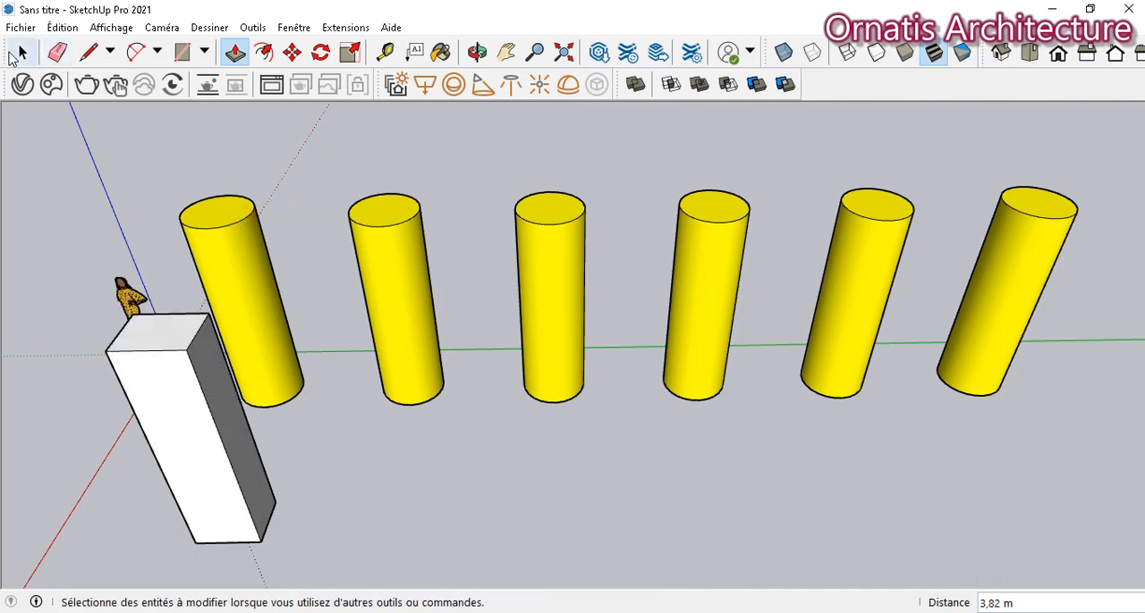
- Select the whole box and make it a component with the definition name "objet"
click(19, 53)
triple_click(165, 424)
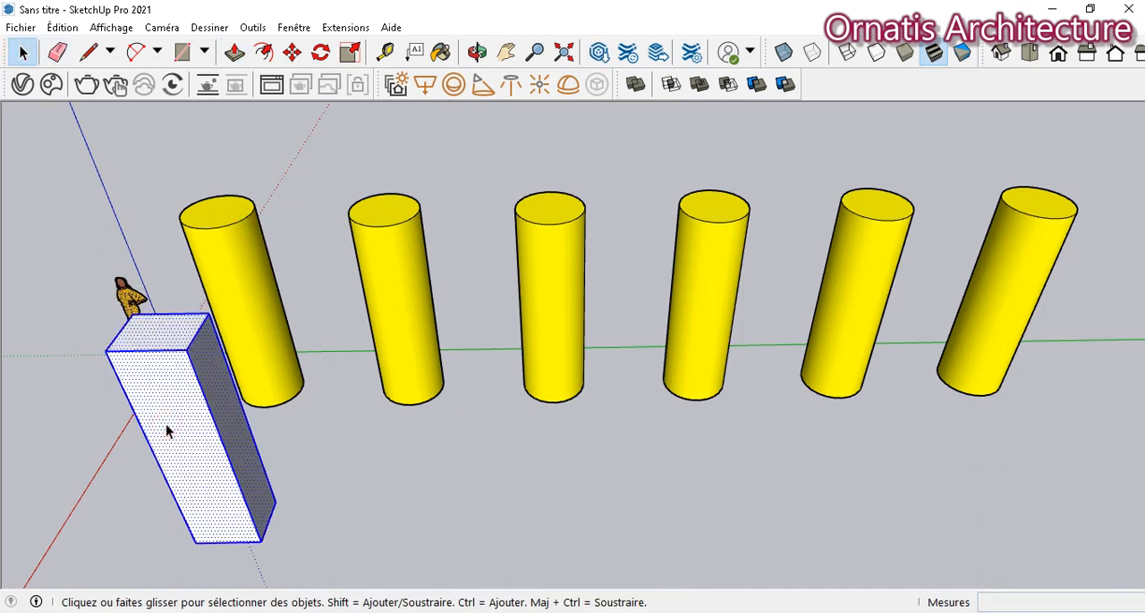
right_click(165, 424)
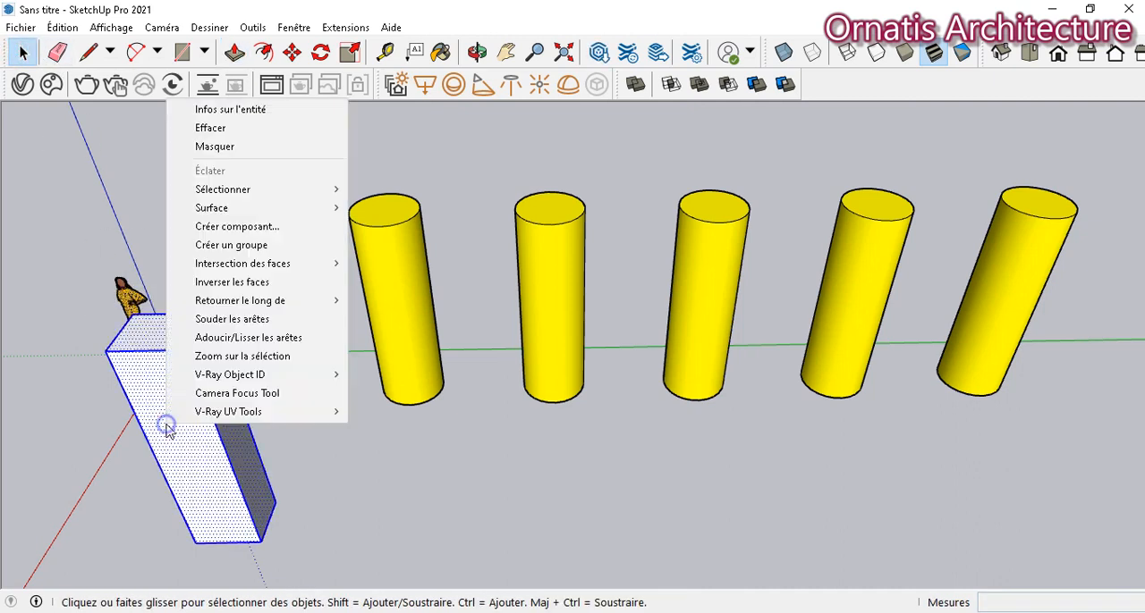
click(225, 227)
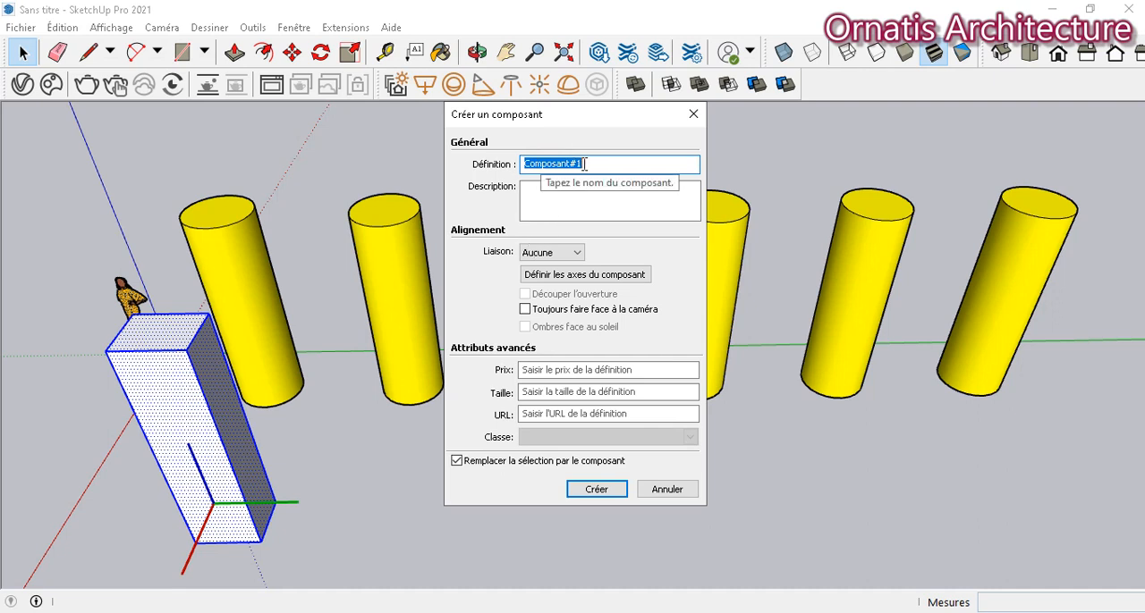
drag(586, 164, 534, 167)
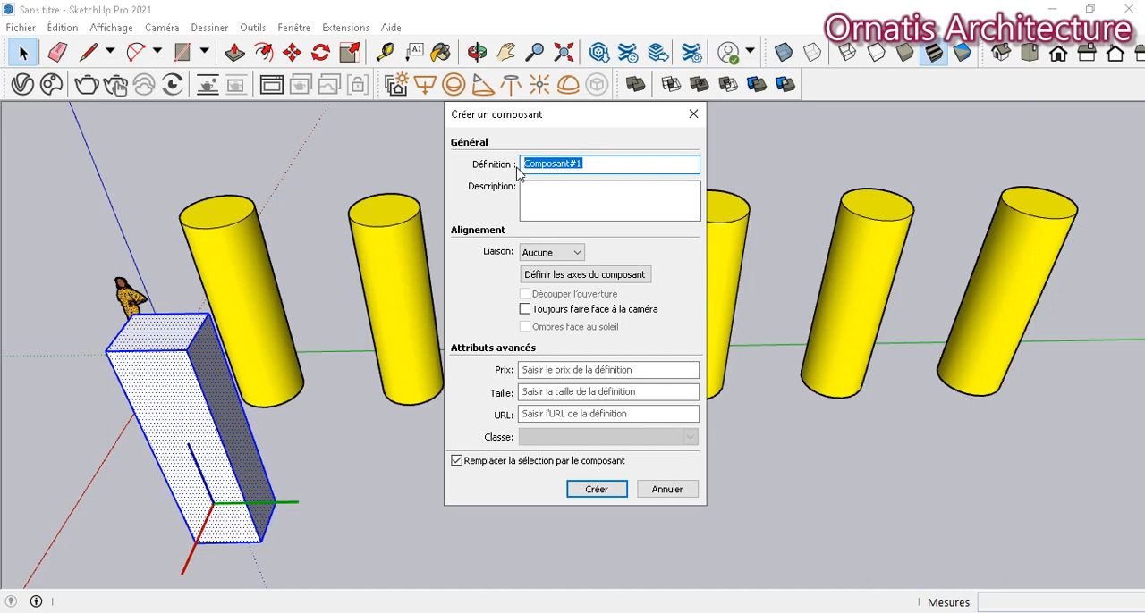
text(objet)
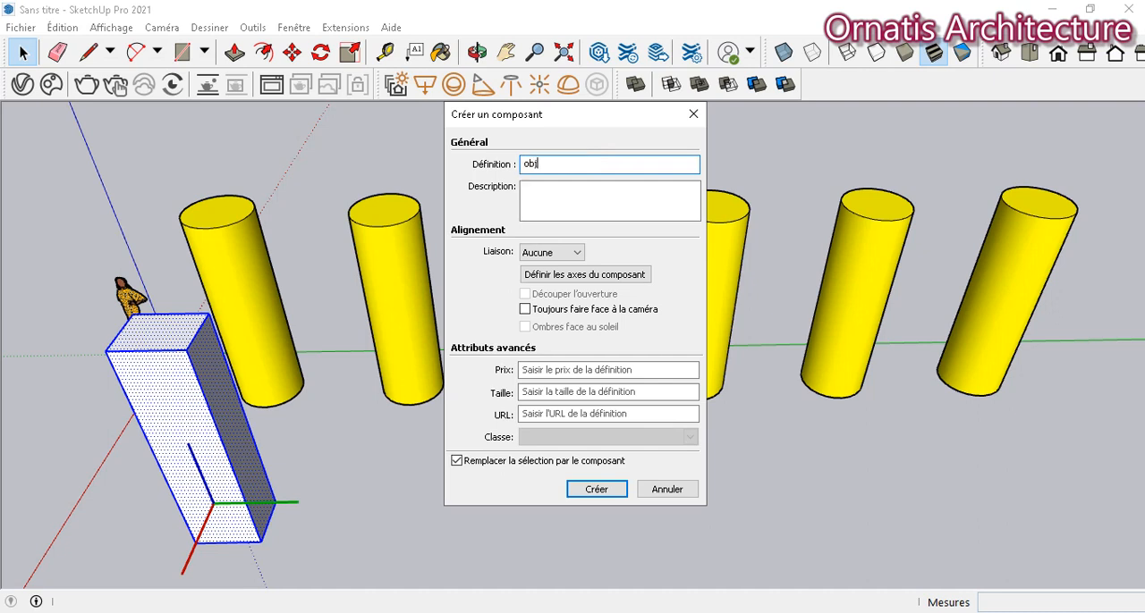
click(605, 490)
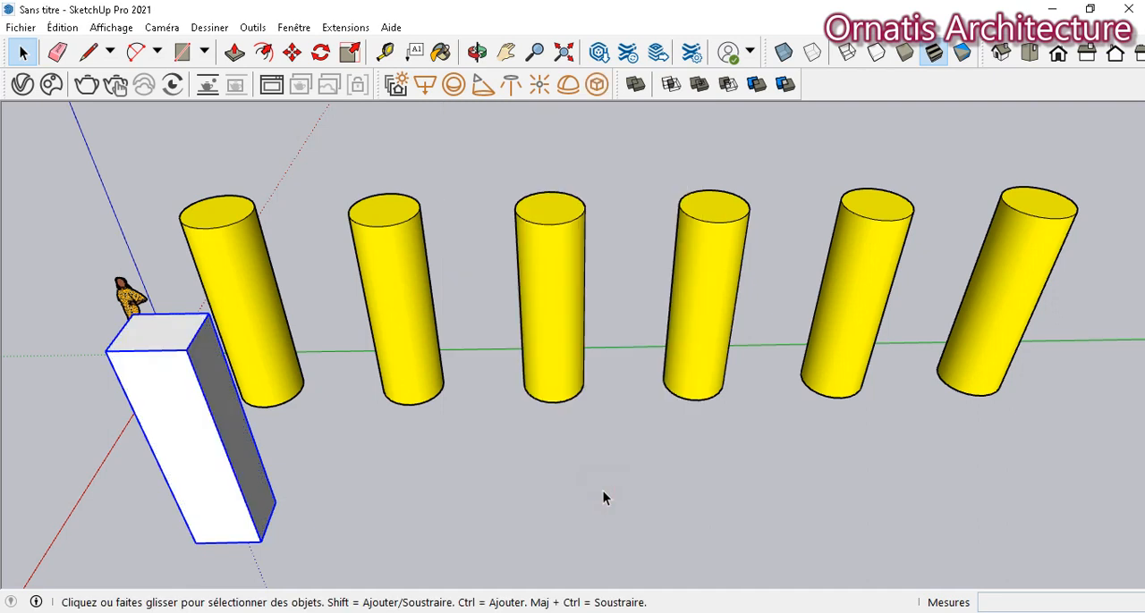
- Paint the box component pink with Couleur L05 and close the materials palette
click(441, 52)
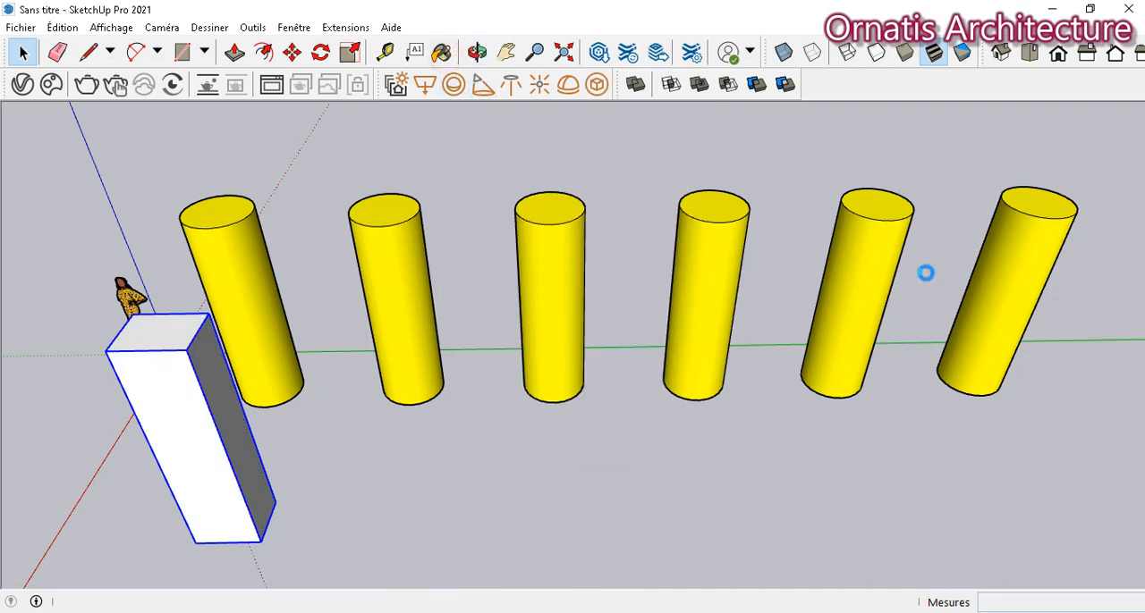
scroll(939, 313, down, 8)
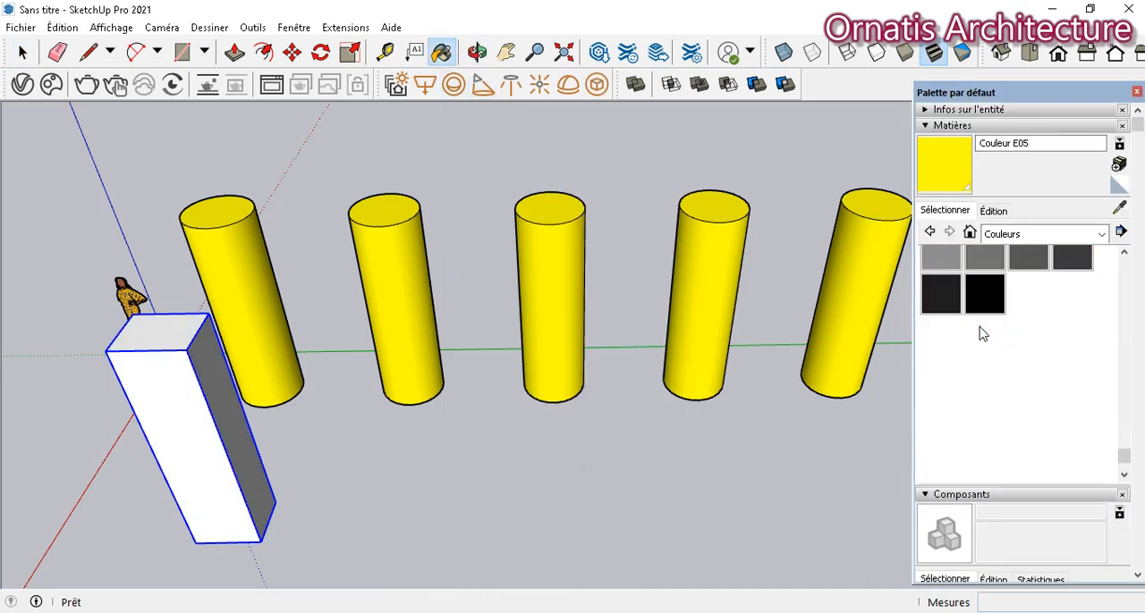
scroll(979, 331, up, 2)
click(957, 363)
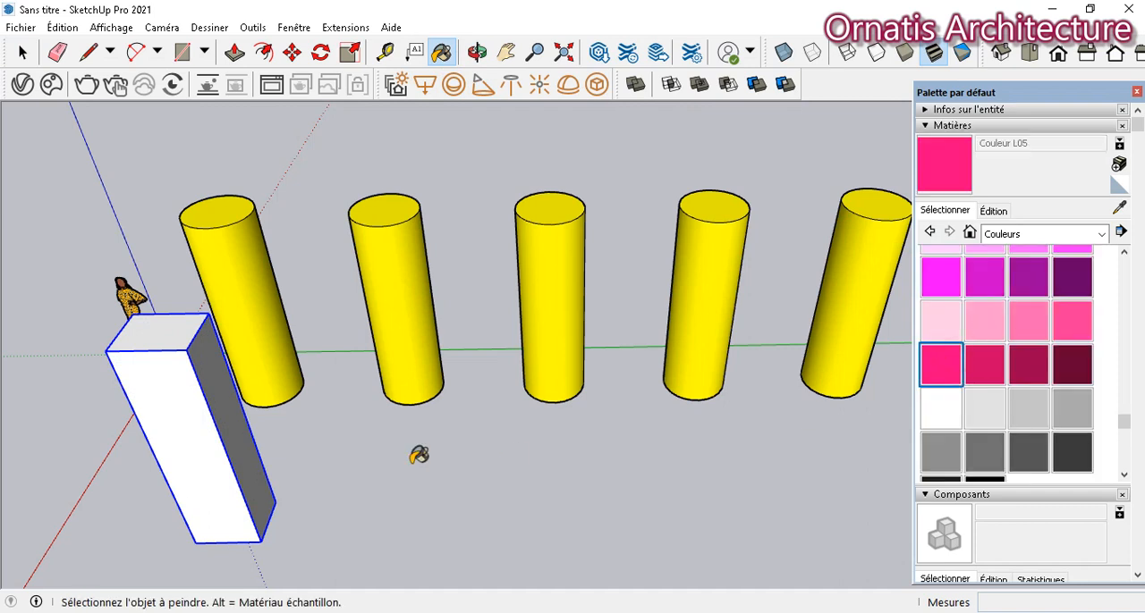
click(190, 425)
click(1136, 92)
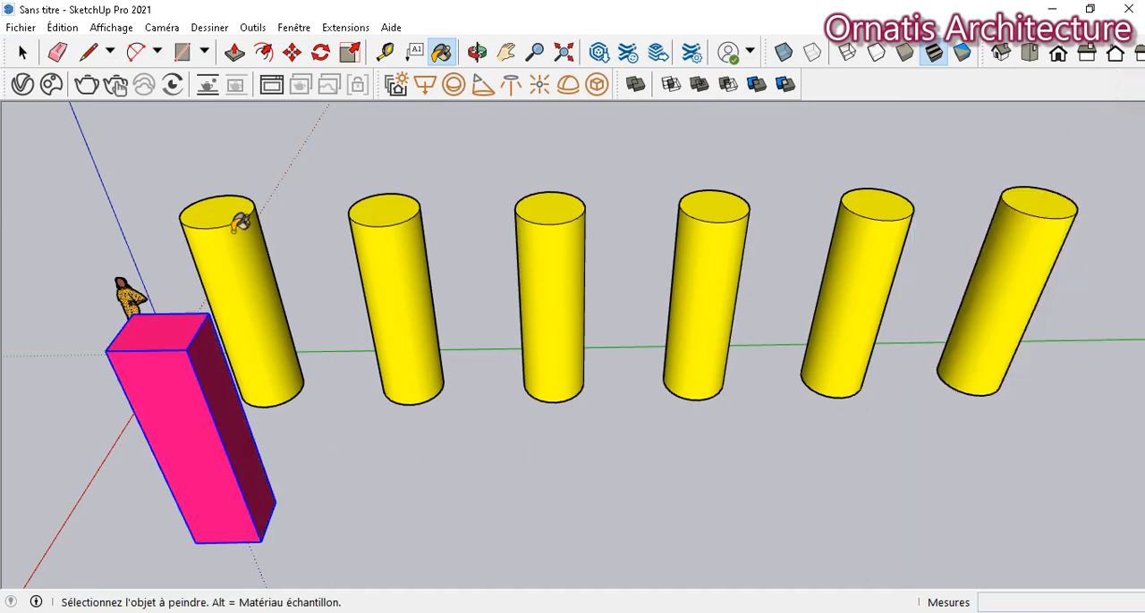
- Copy the pink box component about 2.68 m along the green axis and repeat the copy five times (x5)
click(291, 54)
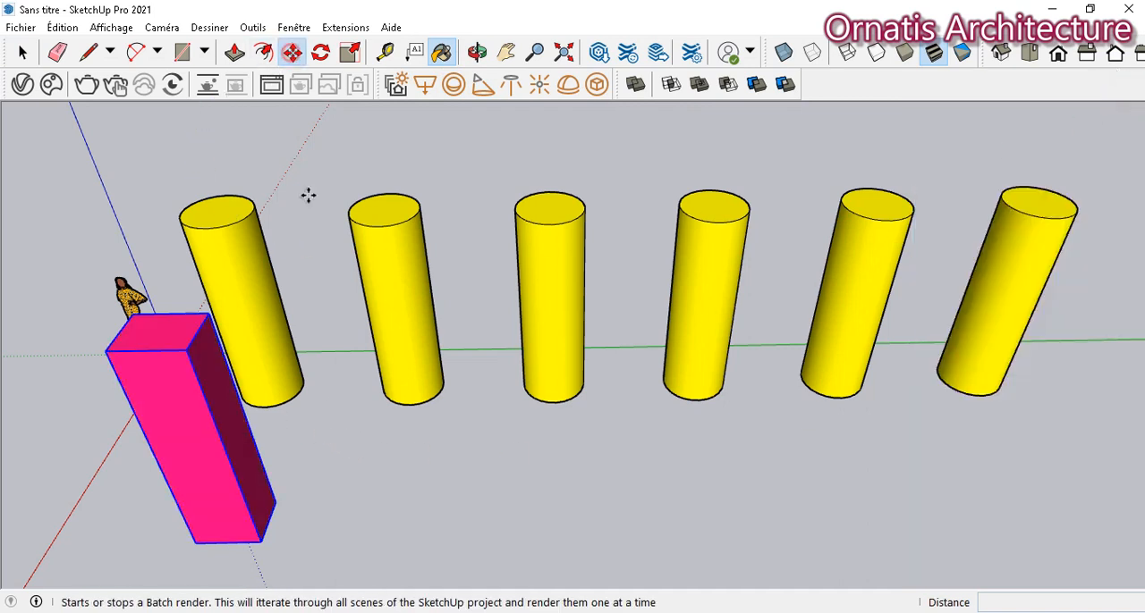
click(197, 542)
key(ctrl)
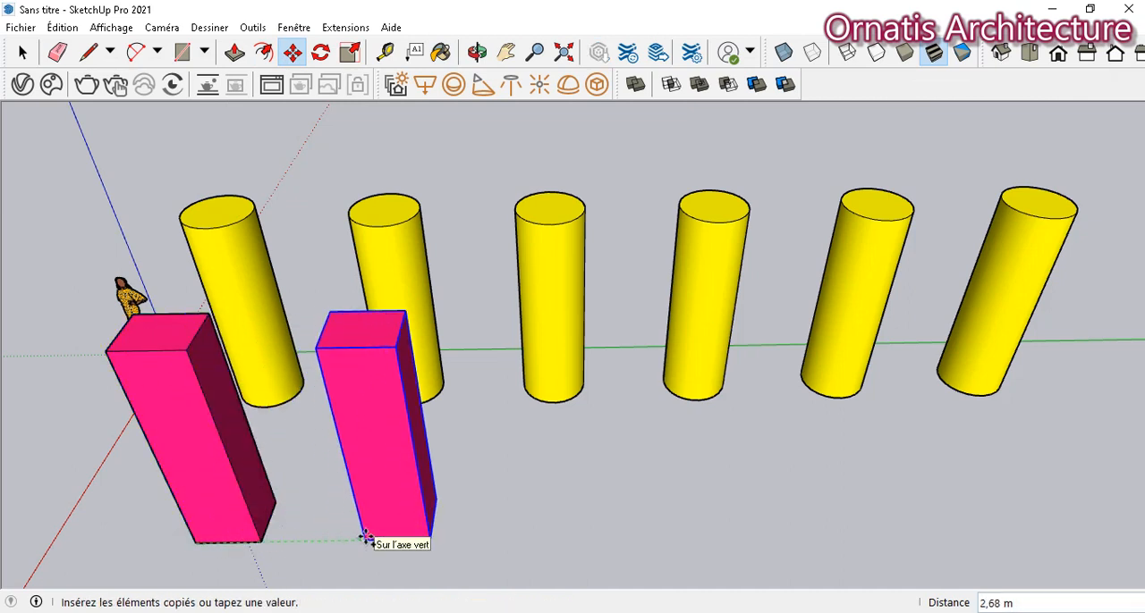
click(366, 537)
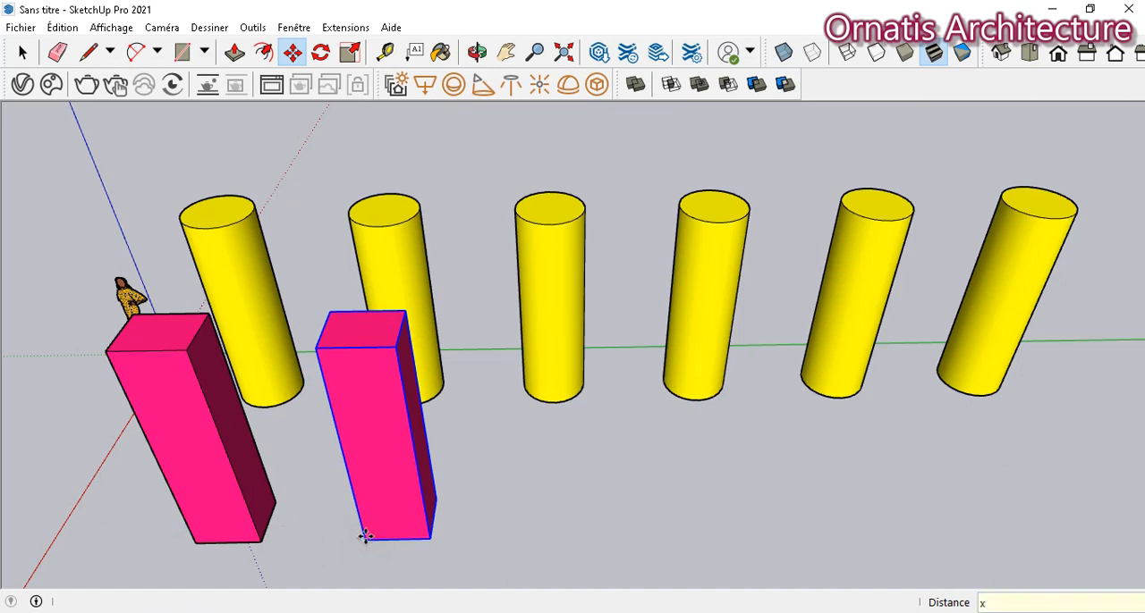
key(Return)
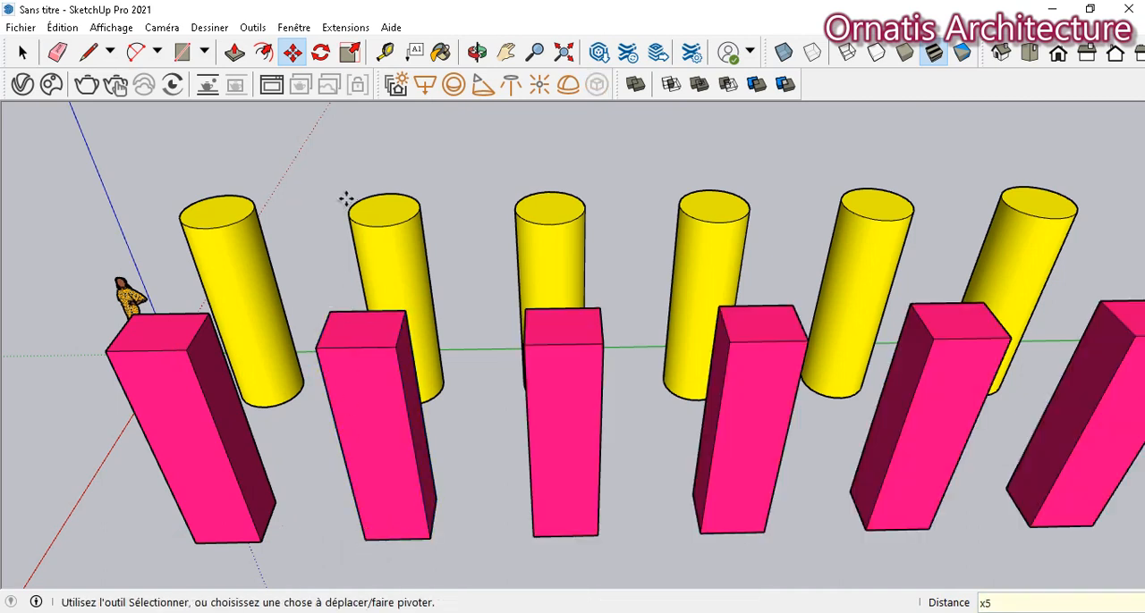
- Inside the third yellow cylinder's group, push the top face down by about 2.21 m, and close the group
click(477, 52)
drag(223, 324, 630, 268)
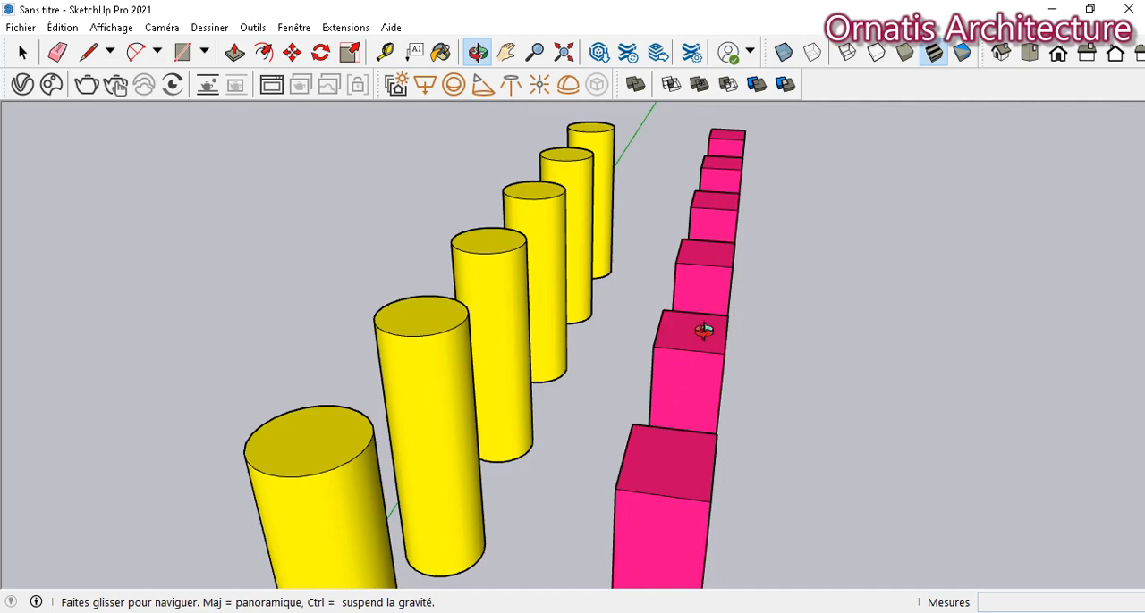
drag(703, 331, 304, 398)
click(505, 52)
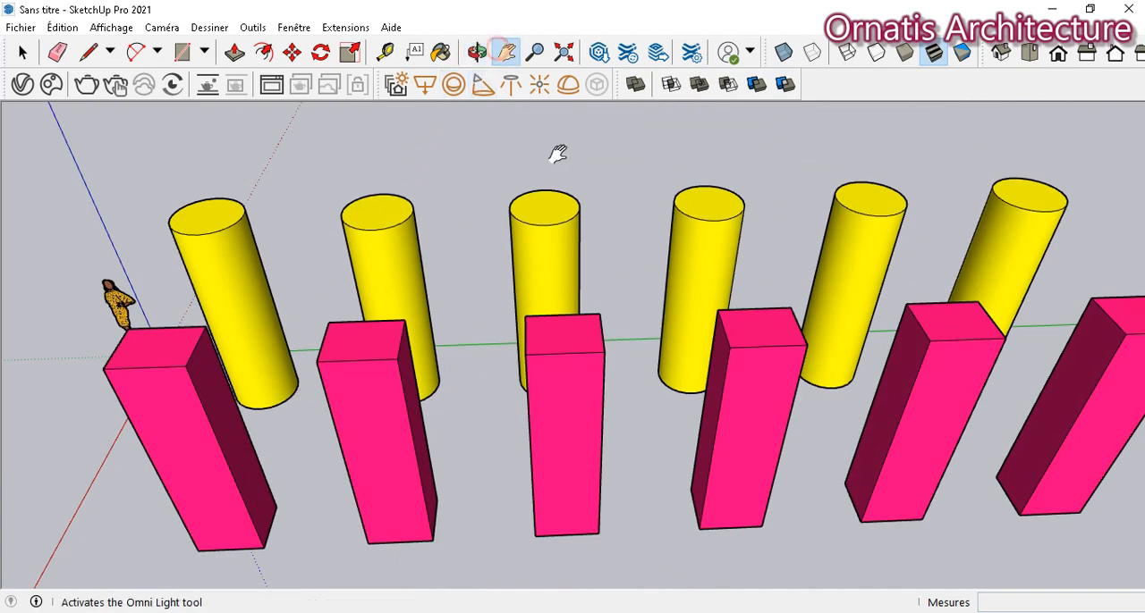
drag(557, 154, 475, 383)
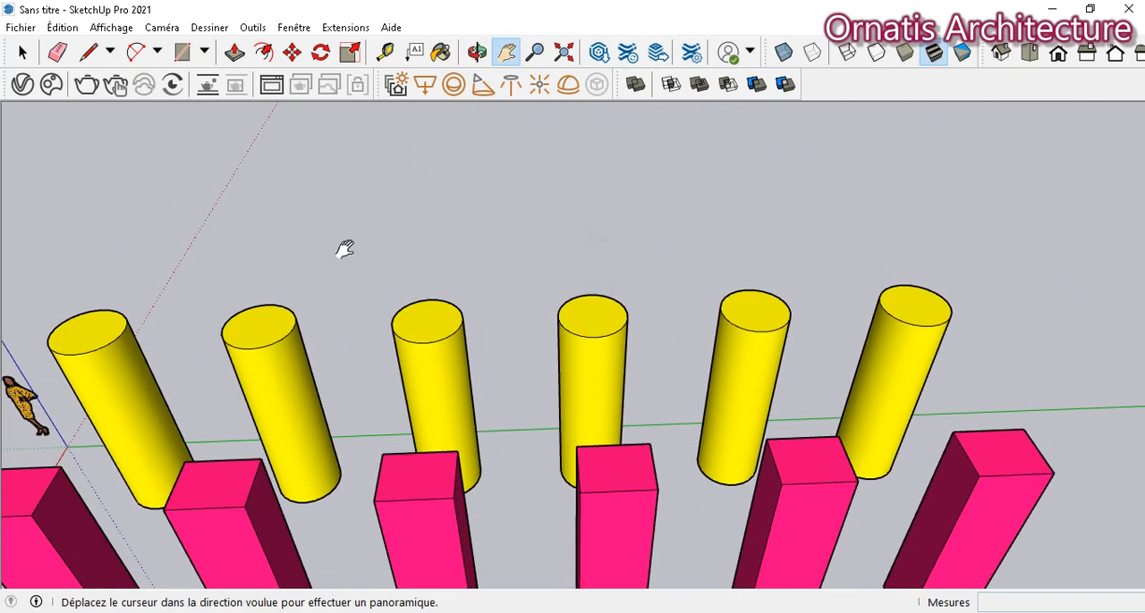
click(23, 52)
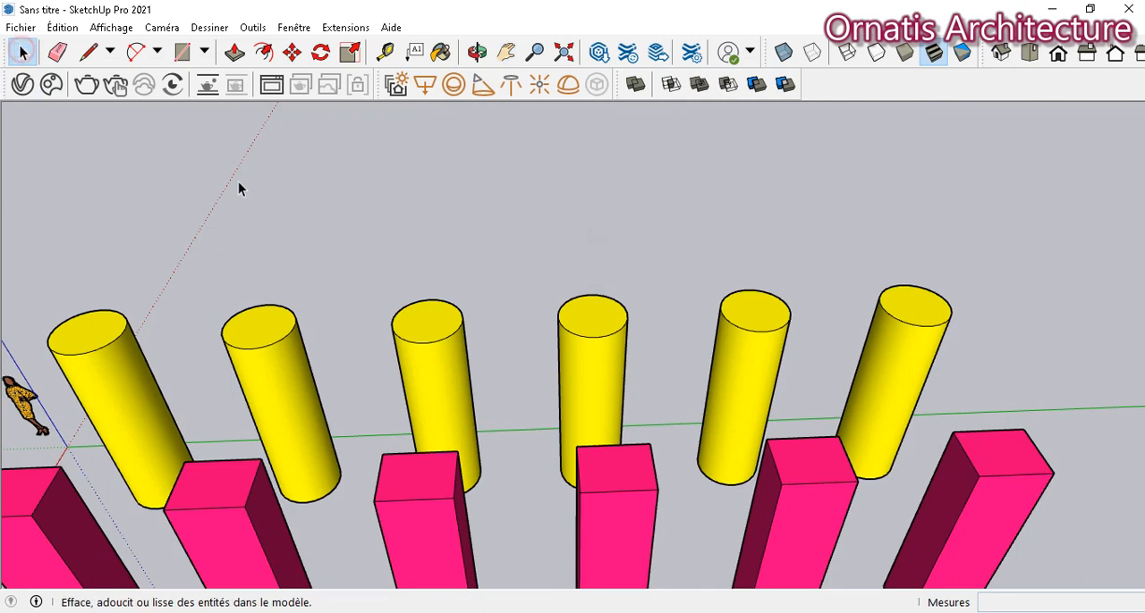
double_click(432, 330)
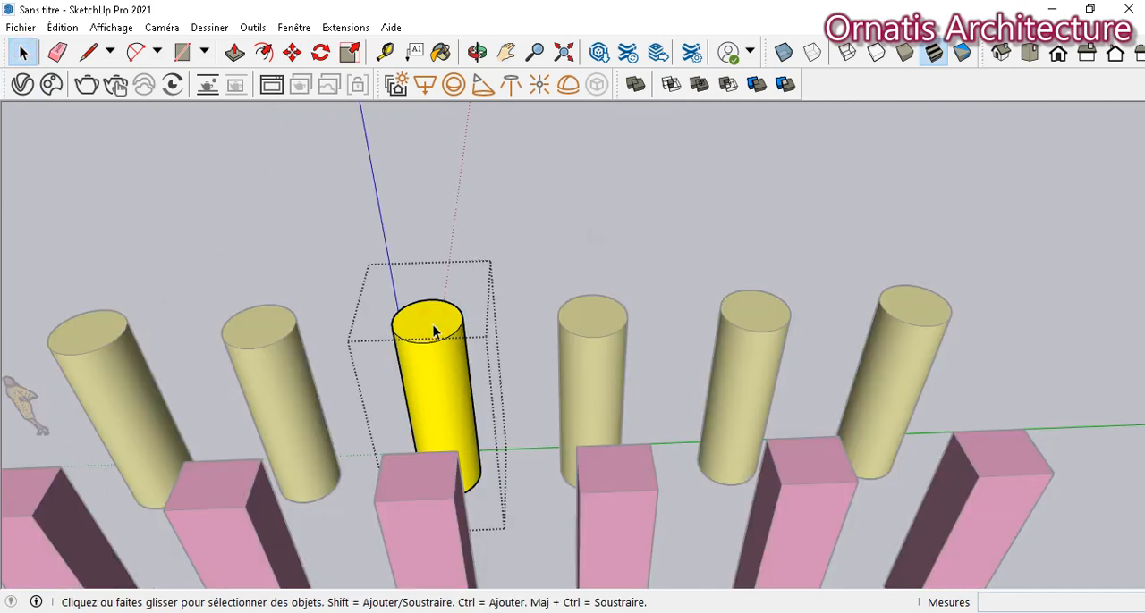
key(p)
click(428, 327)
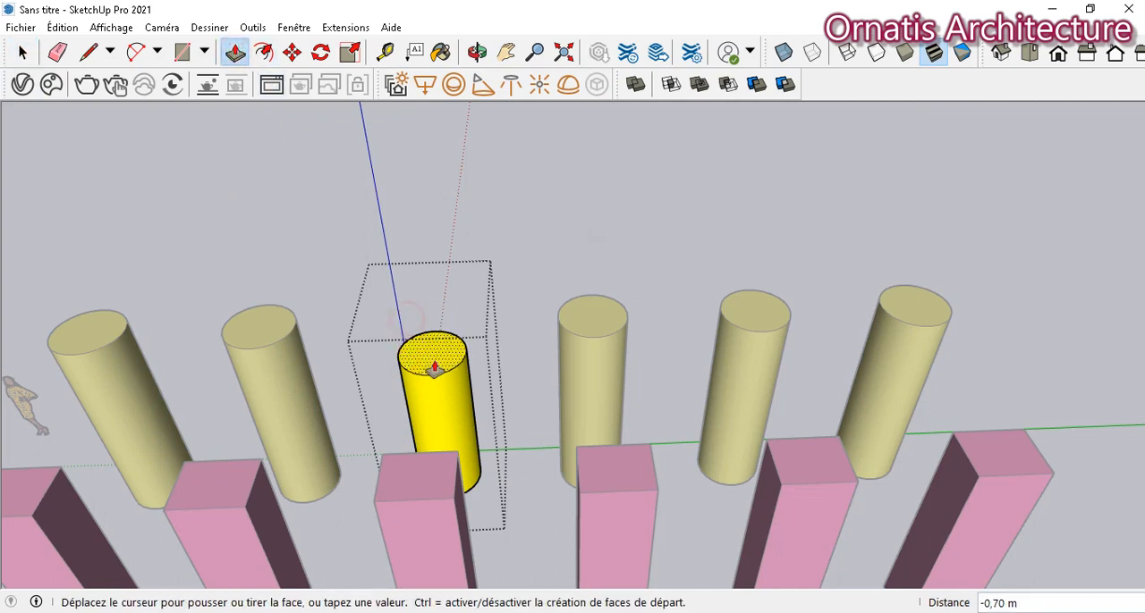
click(440, 413)
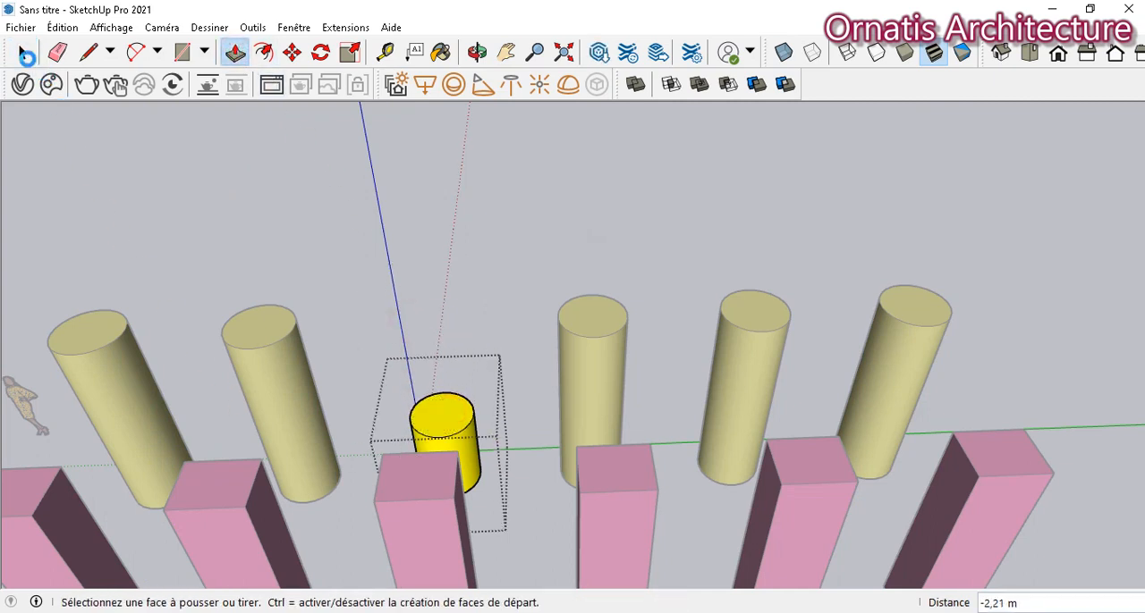
click(24, 54)
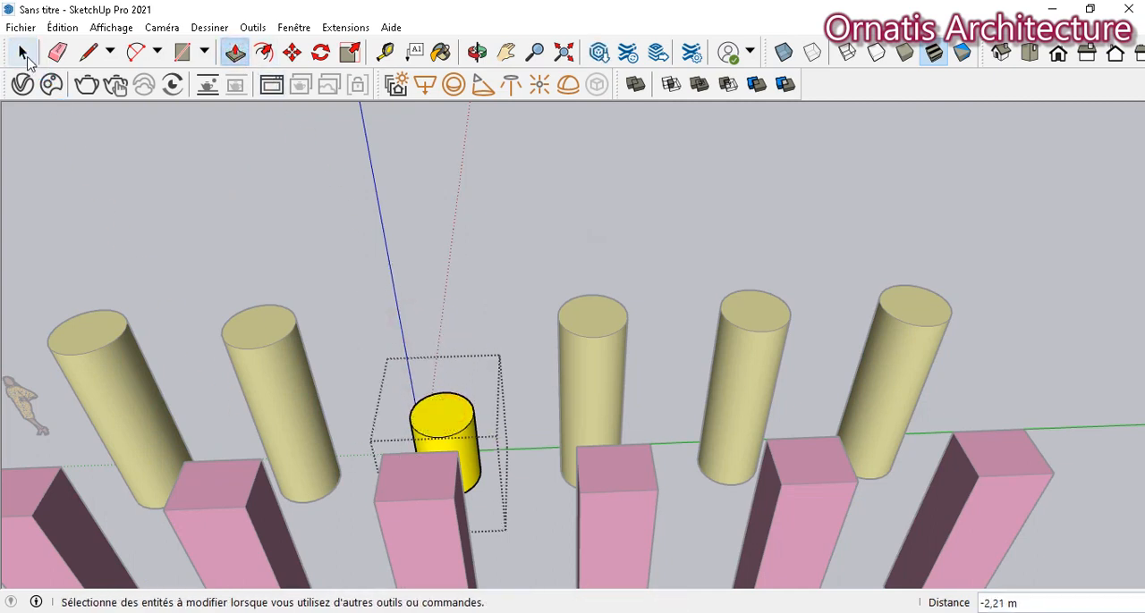
click(270, 263)
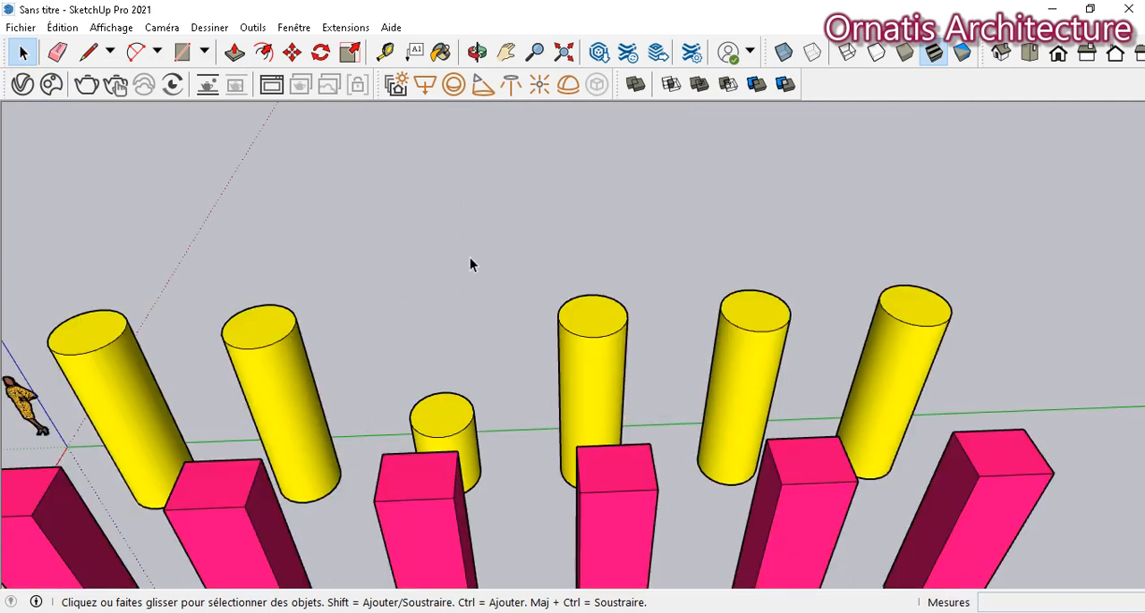
- Inside the second pink box component, push the top face down by about 2.62 m, and close the component
click(508, 57)
drag(501, 259, 513, 254)
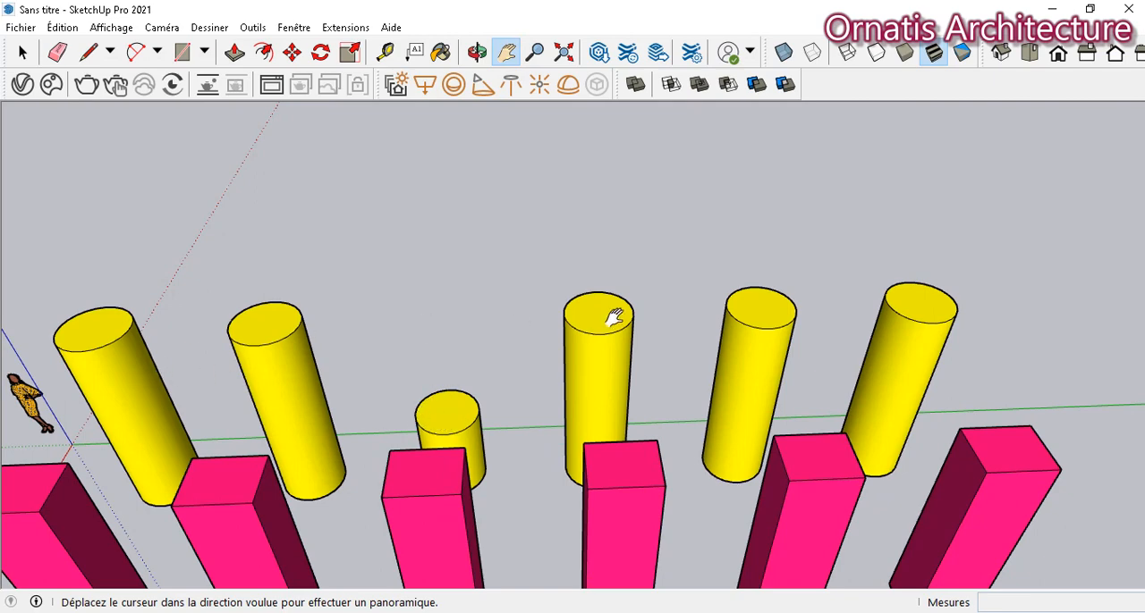
drag(537, 388, 589, 166)
scroll(589, 166, down, 2)
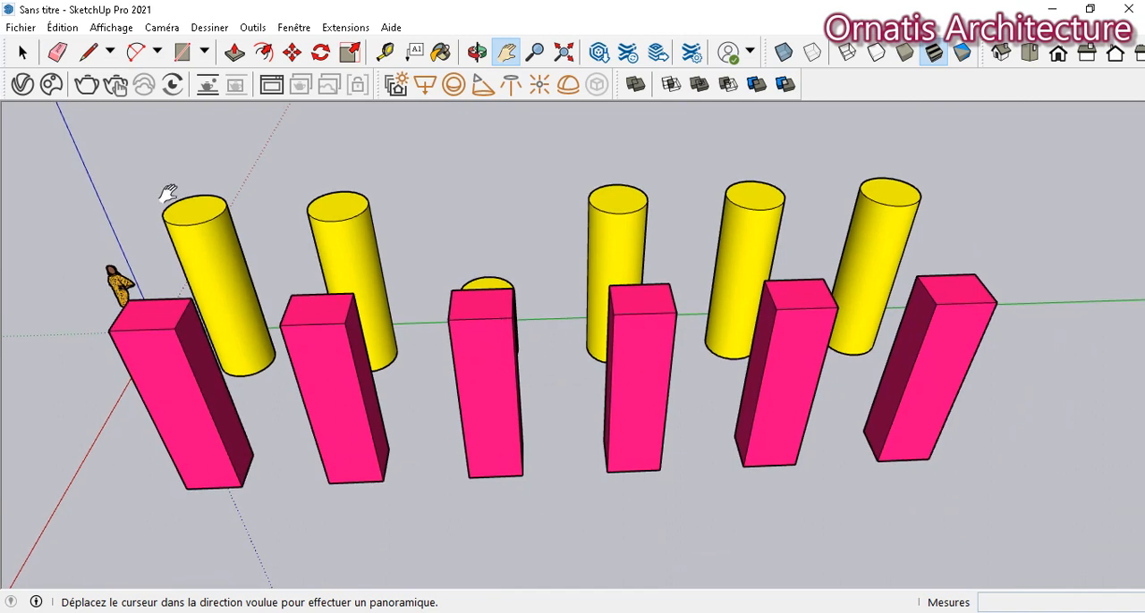
click(23, 52)
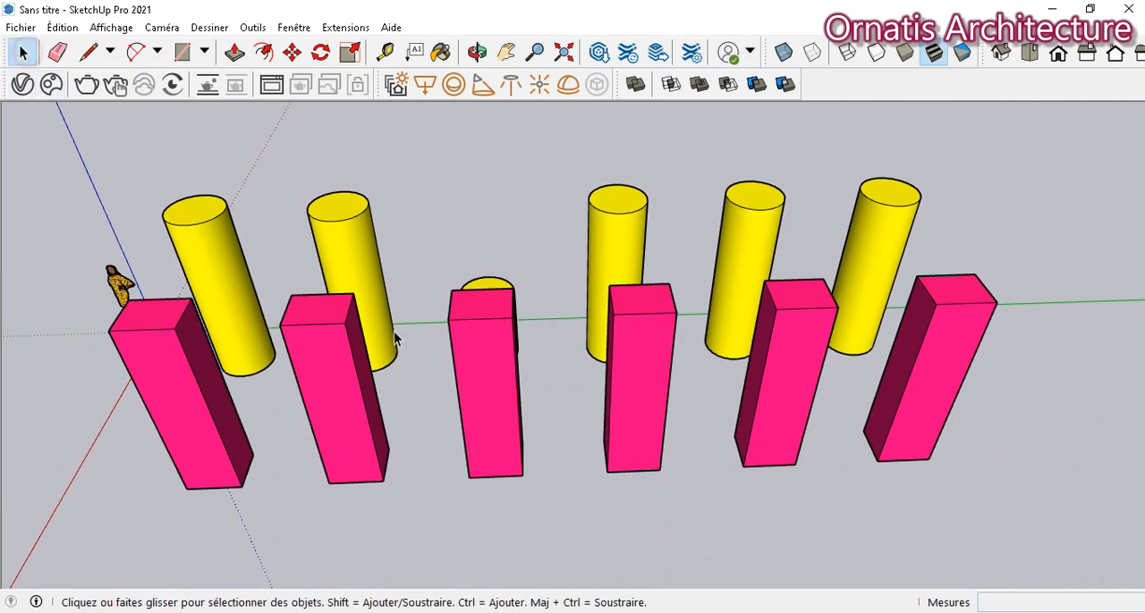
double_click(319, 319)
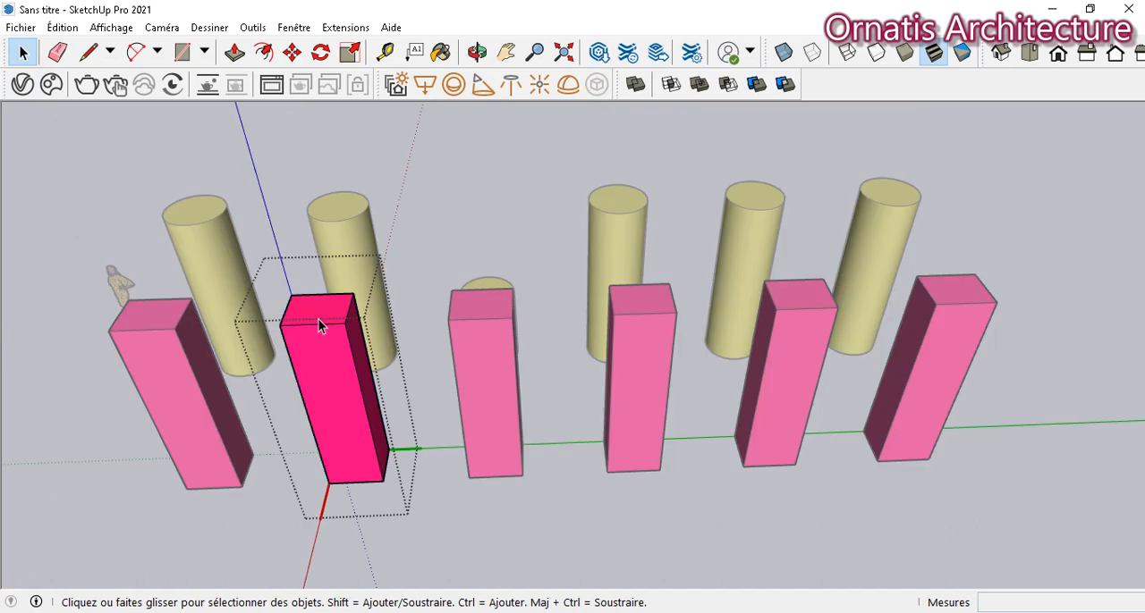
click(234, 52)
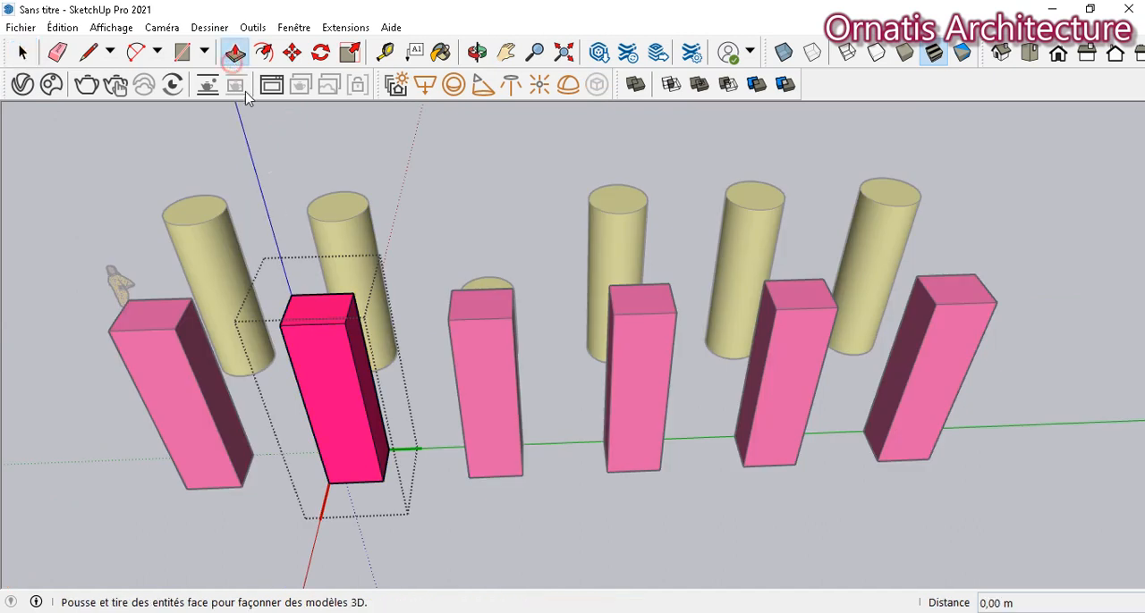
click(313, 315)
click(344, 432)
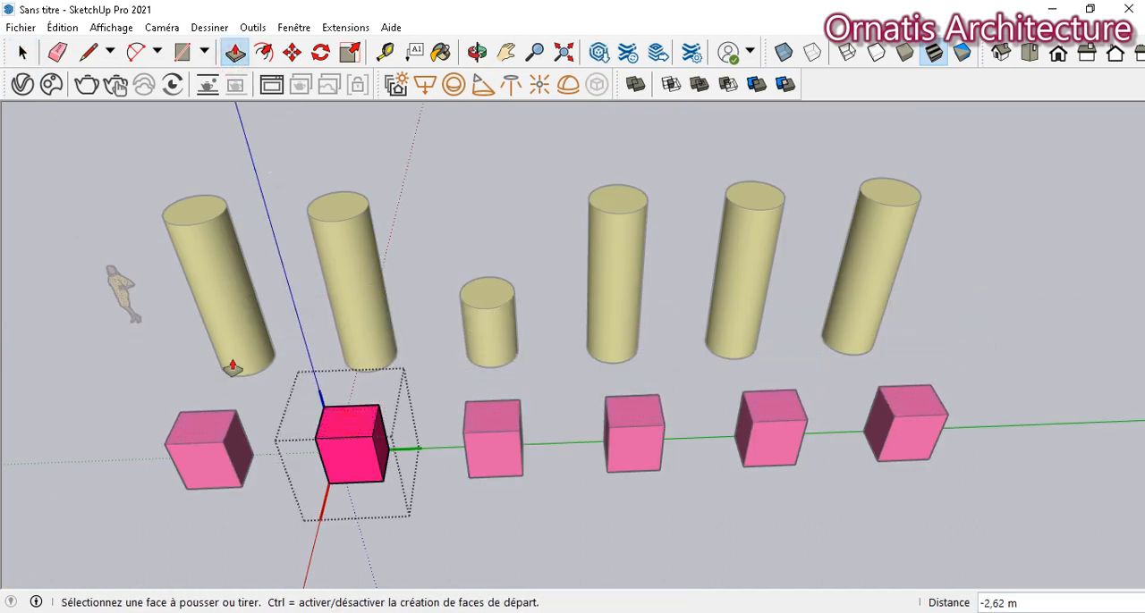
click(20, 52)
click(87, 355)
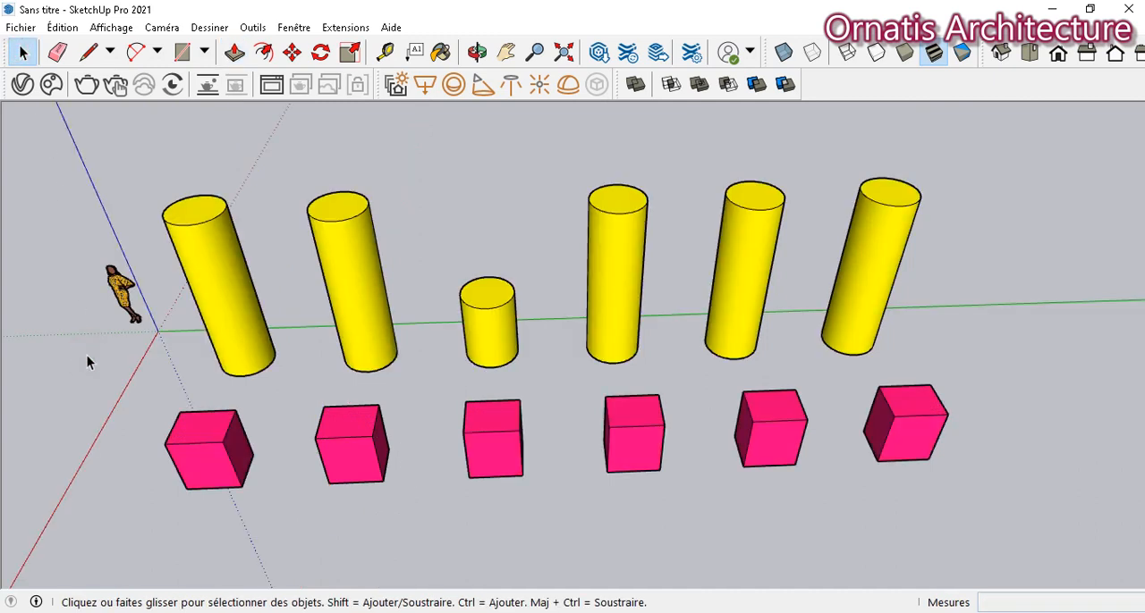
- Open the fourth pink box component for editing and pull its front face outward with Push/Pull
click(618, 441)
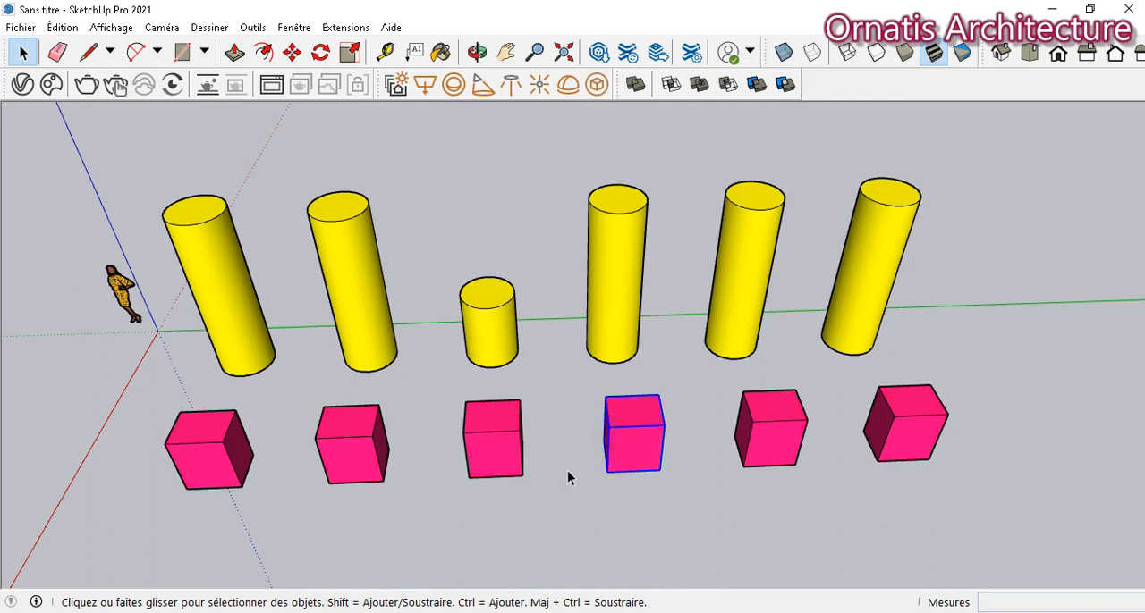
double_click(643, 418)
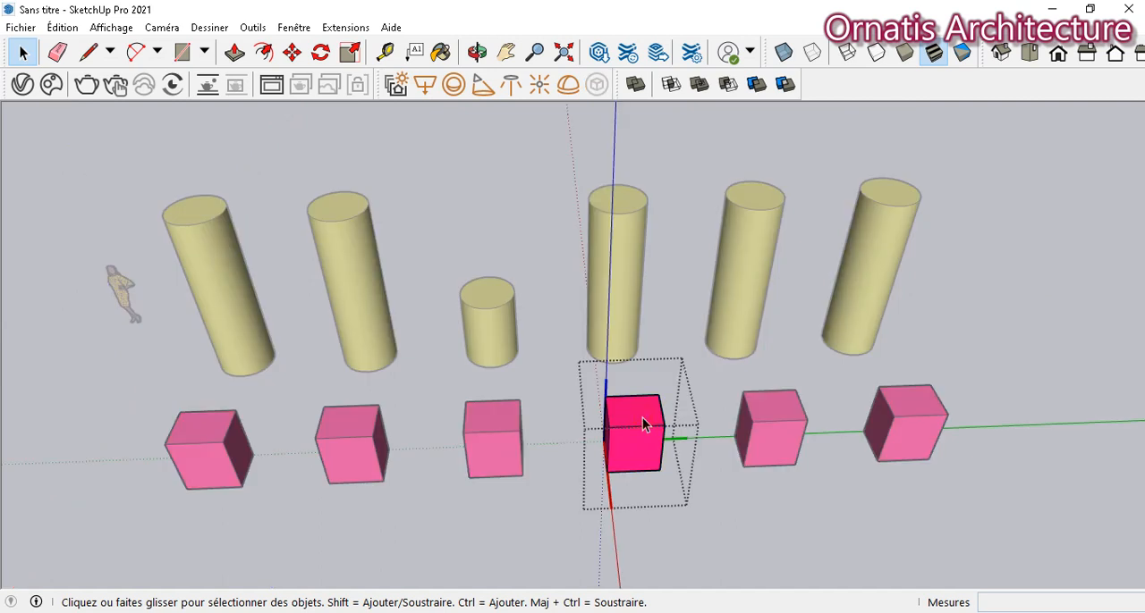
key(p)
click(643, 463)
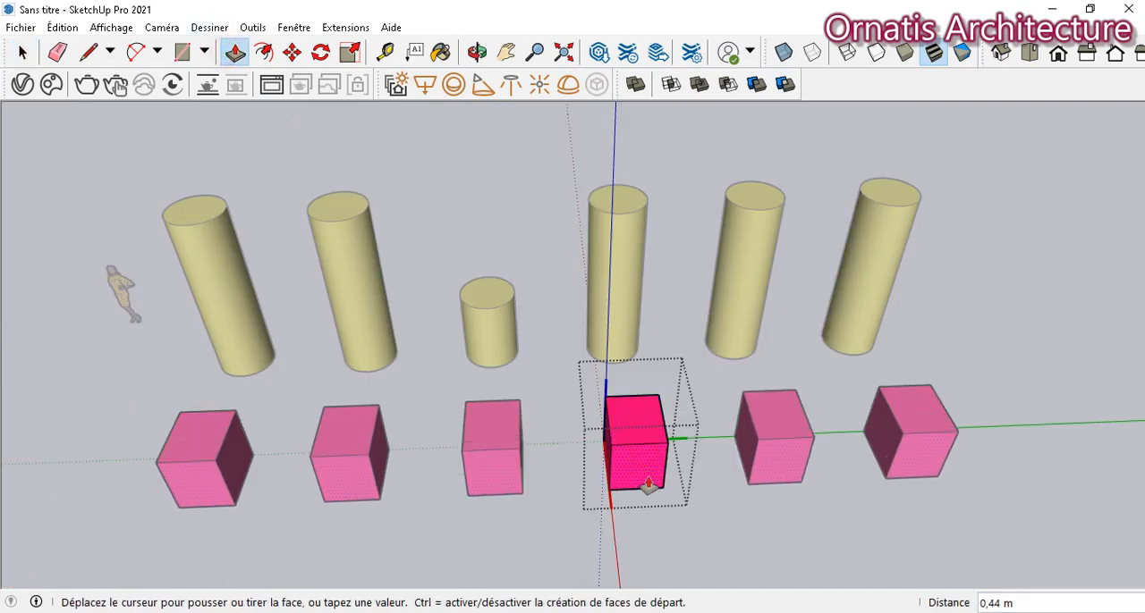
click(652, 505)
- Raise the top face of the fourth pink box by about 2.41 m and close the component
click(649, 466)
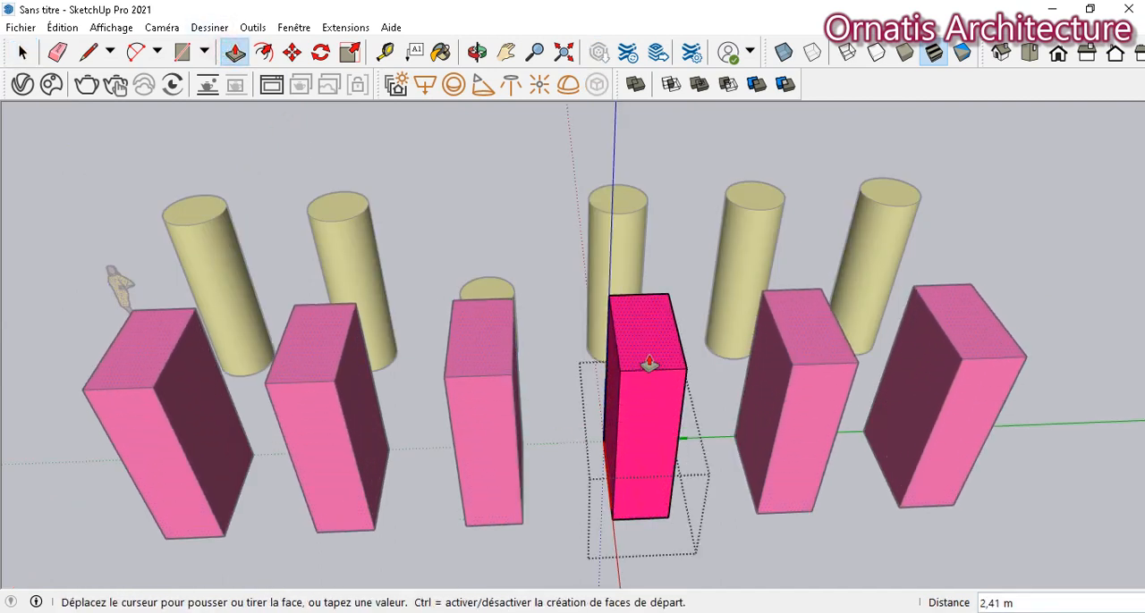
click(649, 360)
click(22, 53)
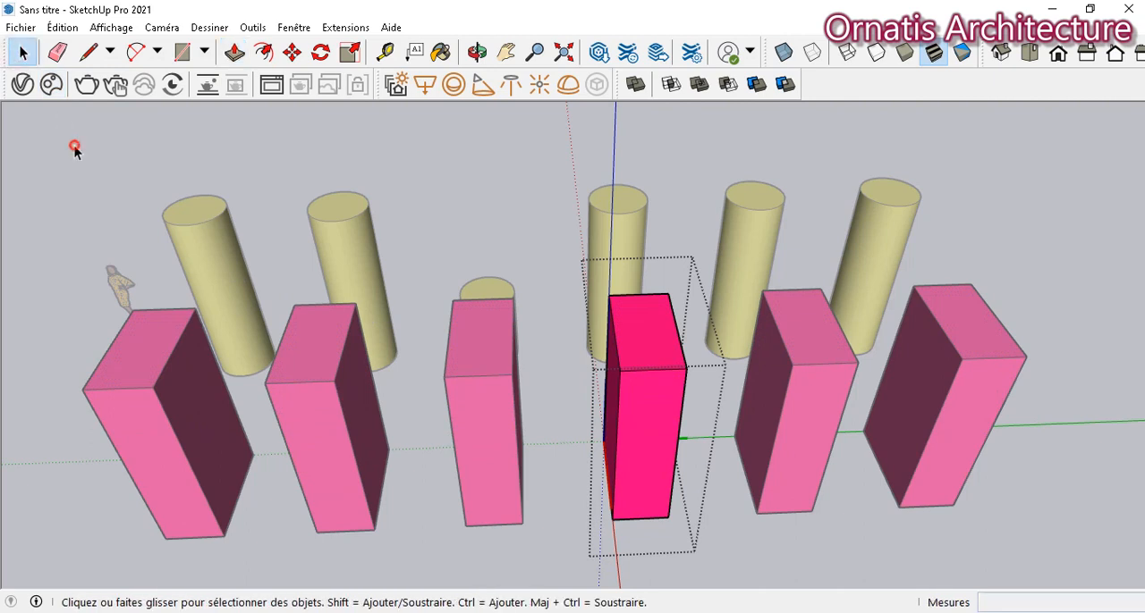
click(165, 272)
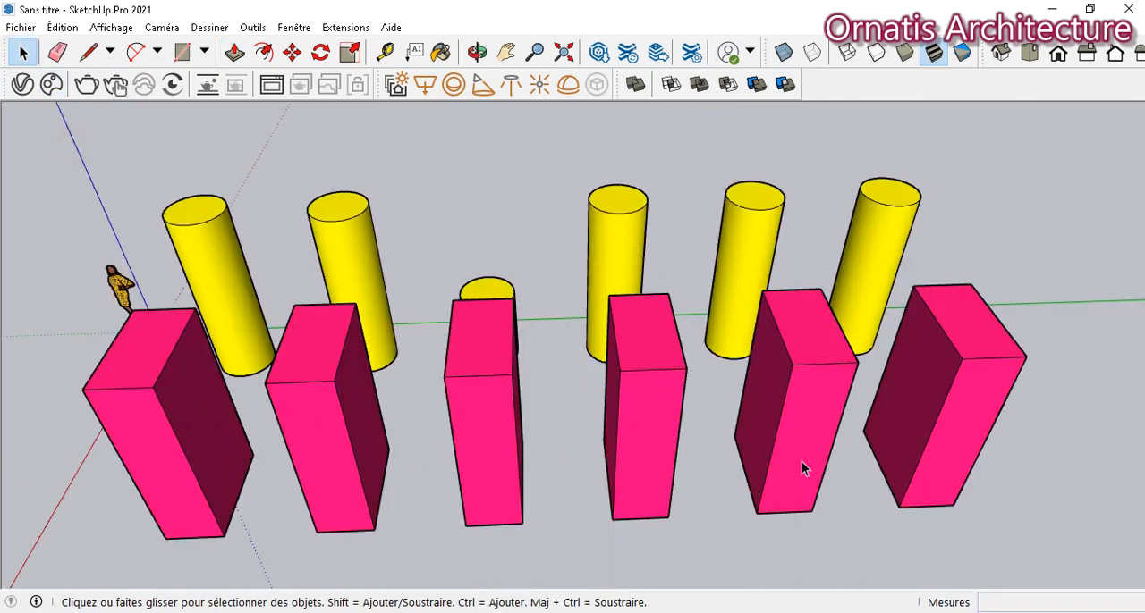
- Make the second pink box component unique (Rendre unique)
click(317, 403)
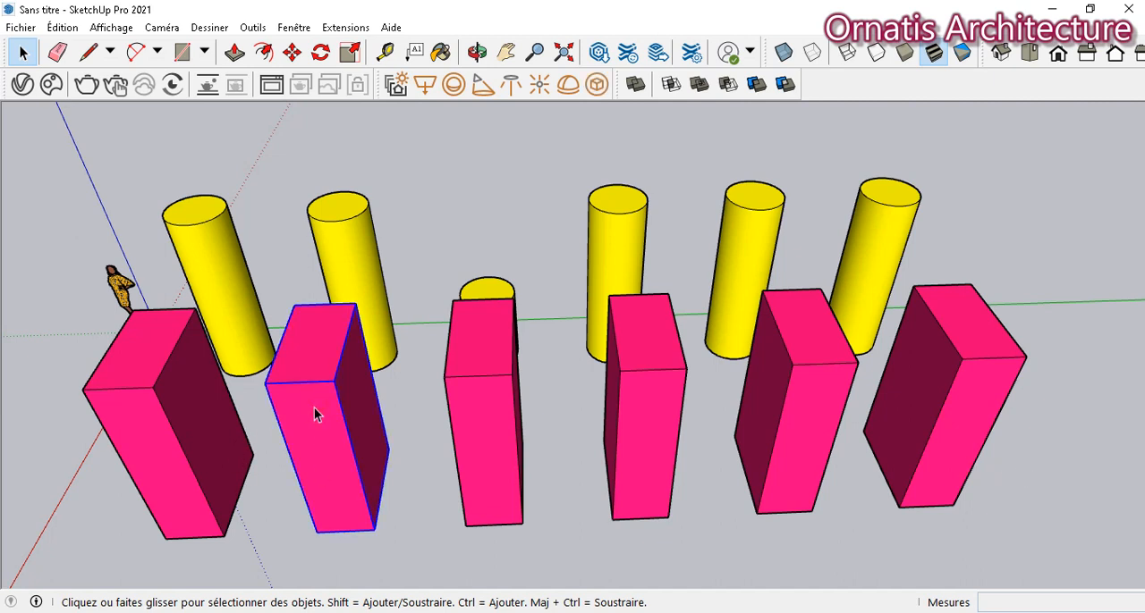
right_click(314, 408)
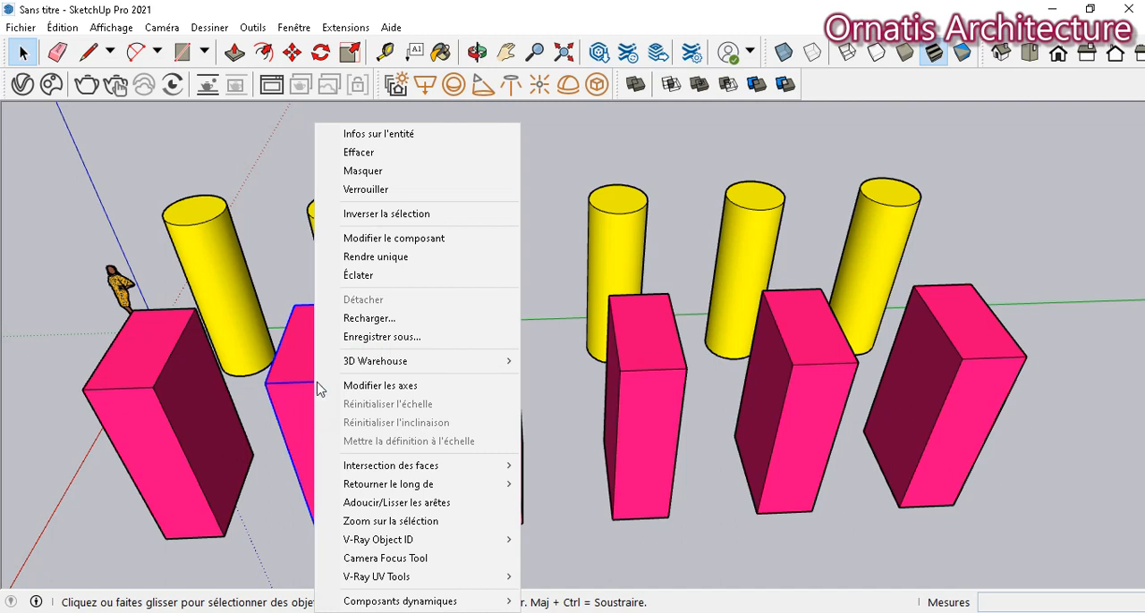
click(399, 258)
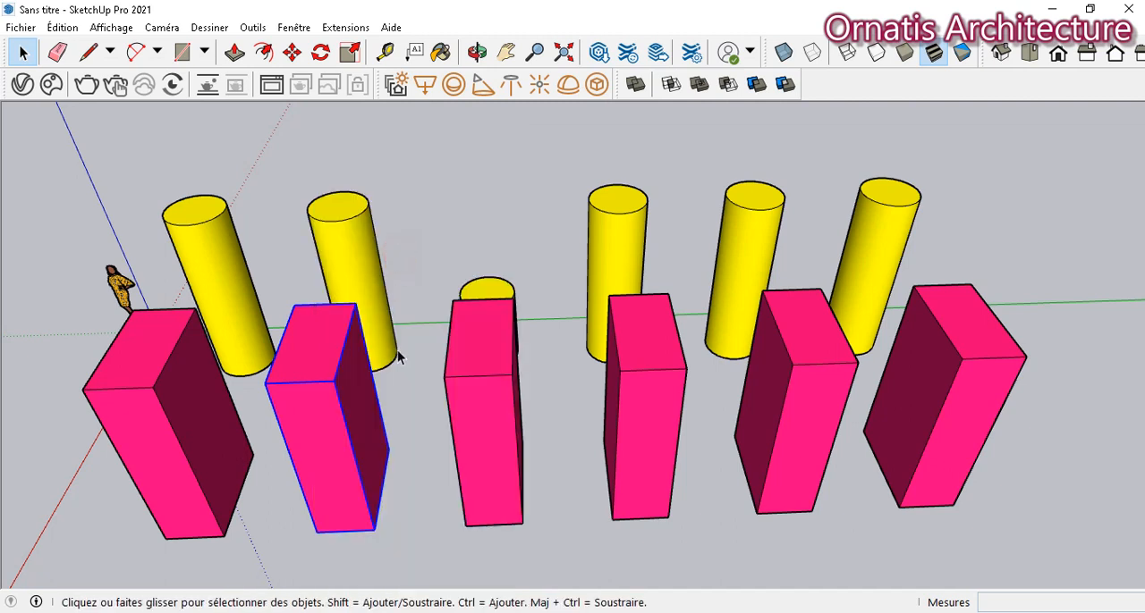
- Inside the third pink box component, push the top face down by about 2.55 m, and close the component
double_click(485, 356)
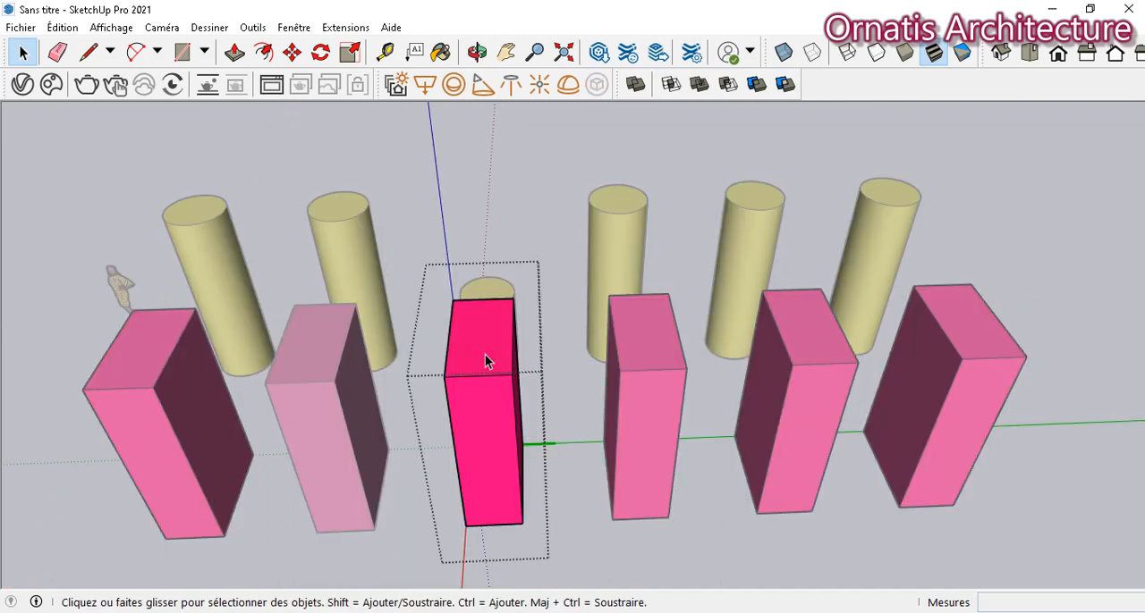
key(p)
drag(467, 289, 475, 467)
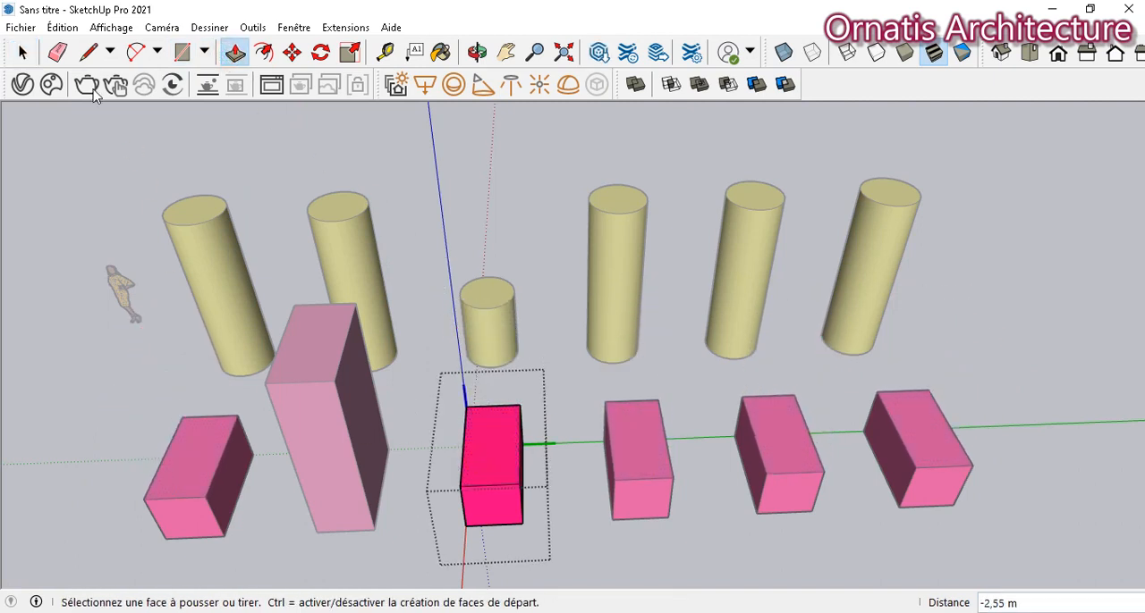
click(23, 52)
click(62, 315)
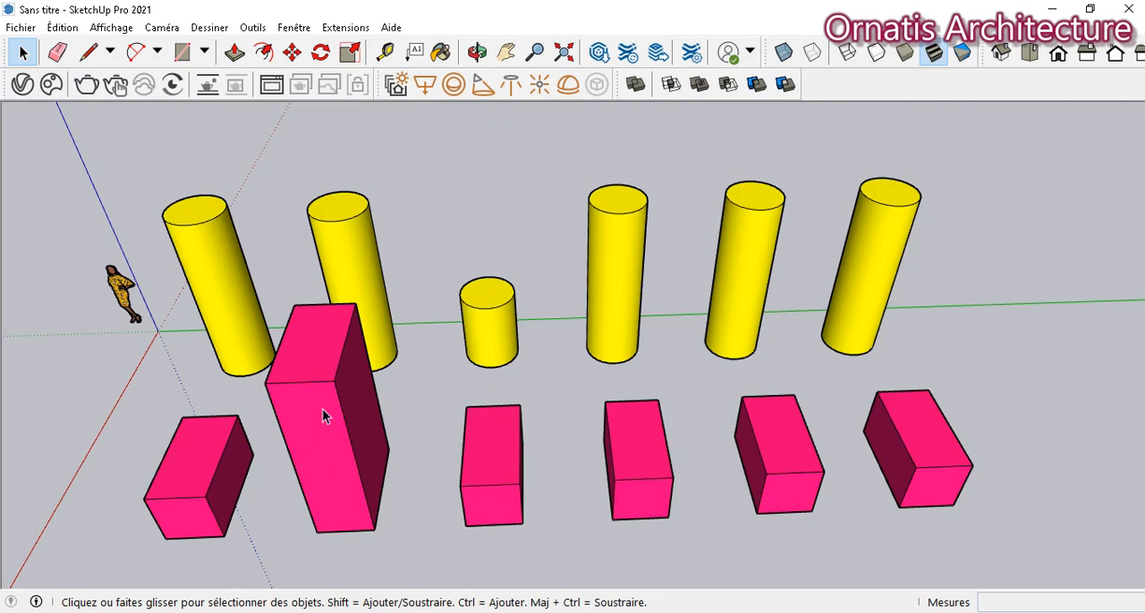
- Make the fifth pink box component unique (Rendre unique)
click(754, 465)
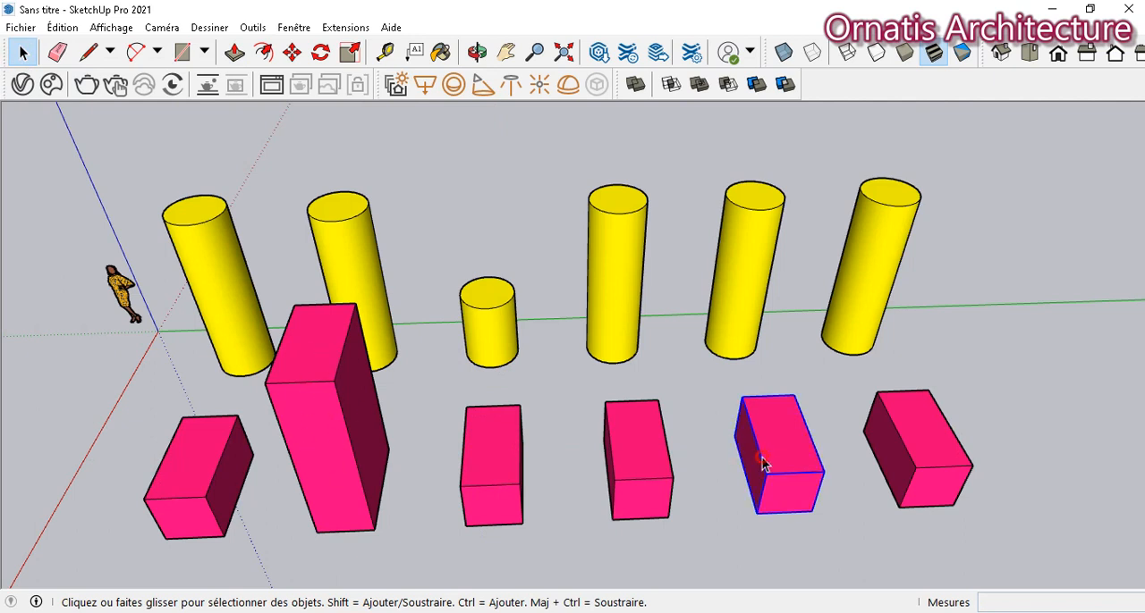
click(506, 52)
drag(739, 532, 411, 514)
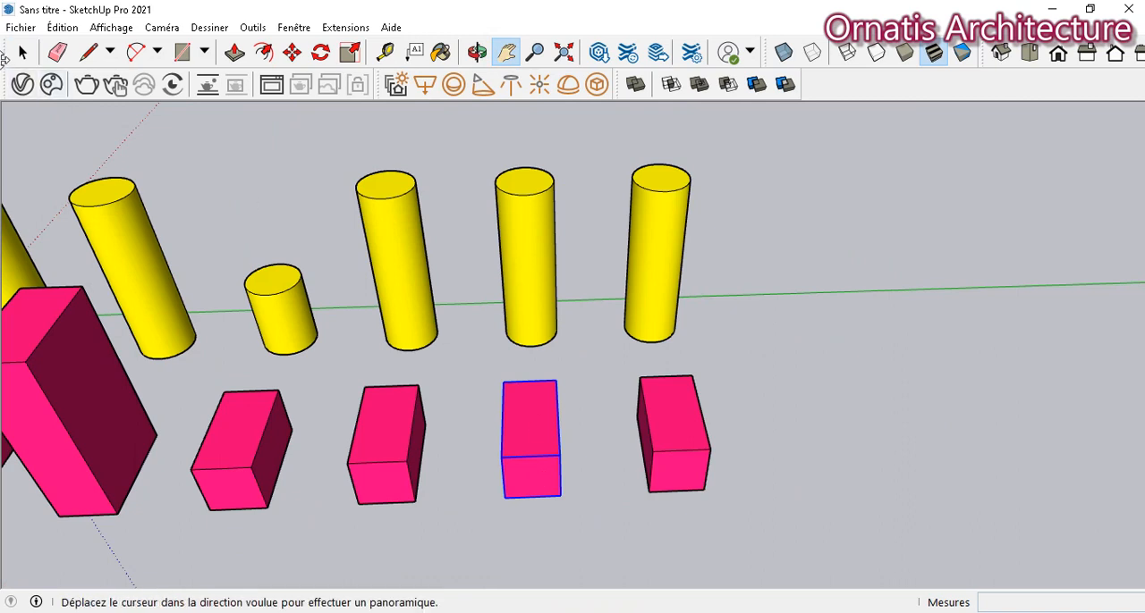
click(22, 52)
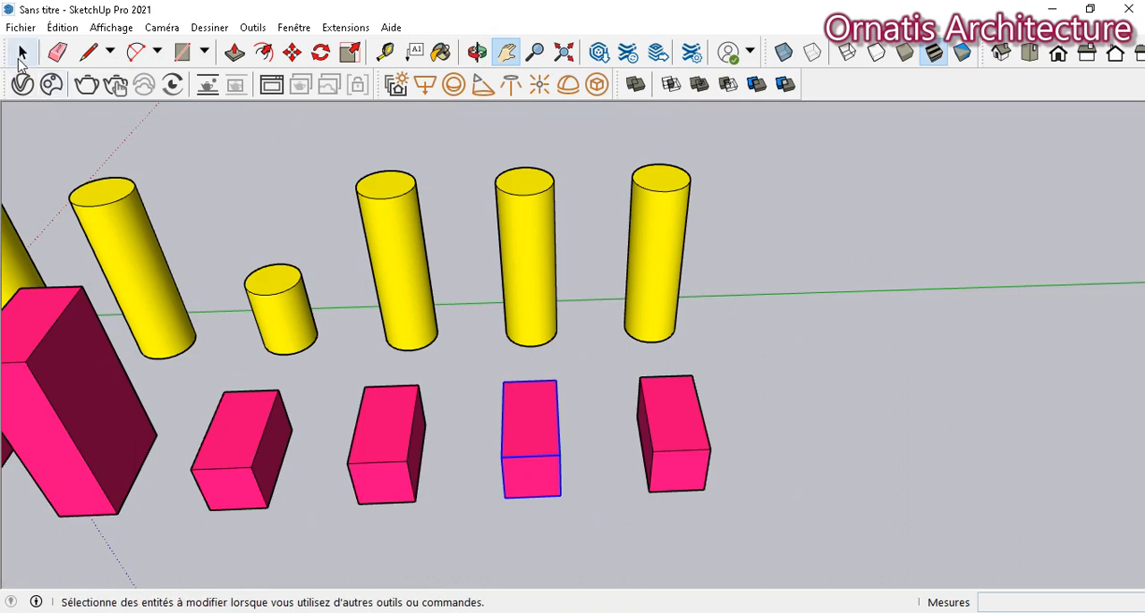
right_click(539, 442)
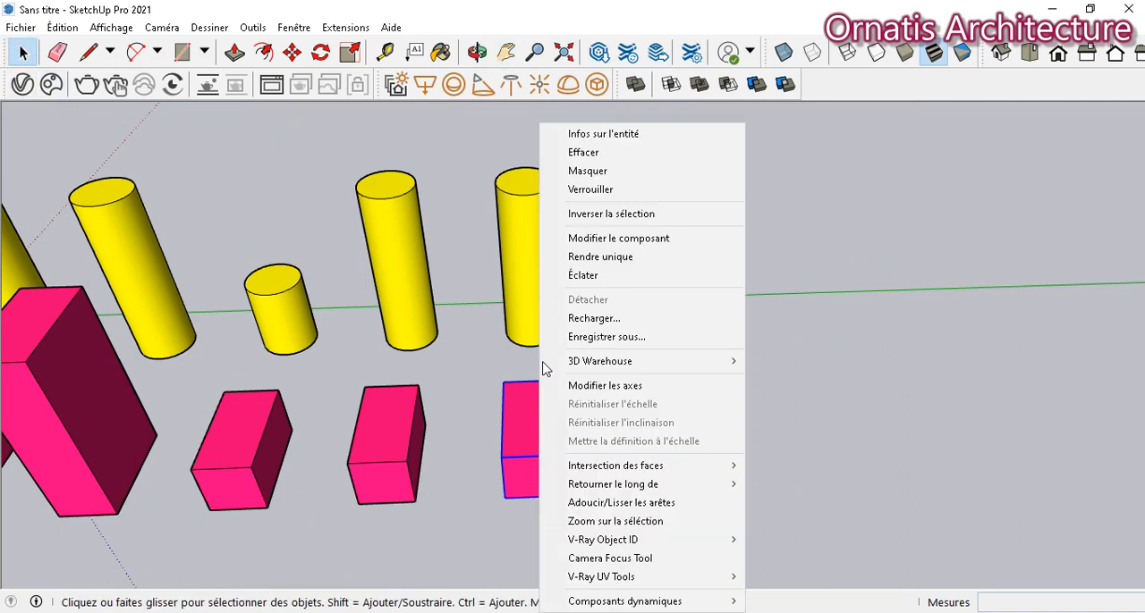
click(570, 260)
- Inside the third pink box component, raise the top face by about 1.46 m with Push/Pull and close the component
click(506, 52)
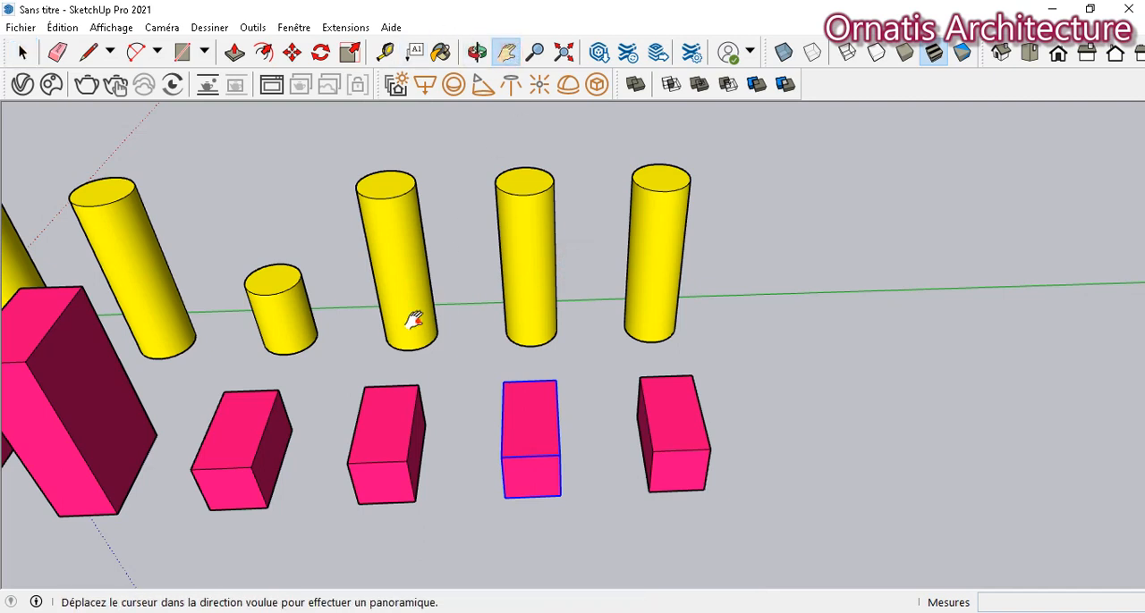
drag(409, 325, 614, 211)
click(21, 54)
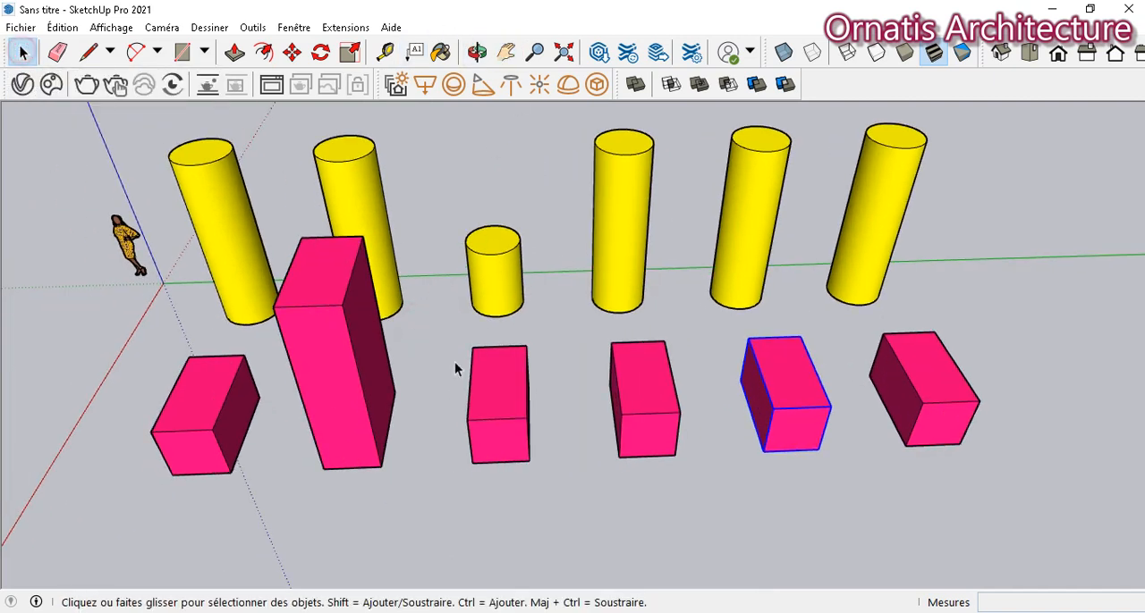
double_click(505, 396)
click(234, 52)
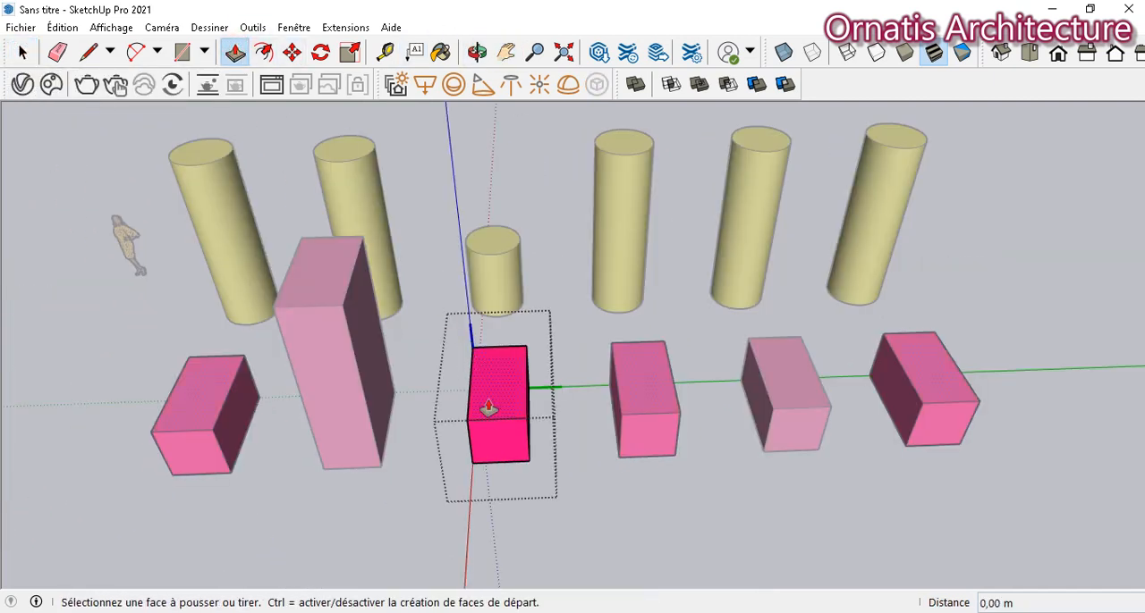
click(488, 400)
click(481, 355)
click(22, 54)
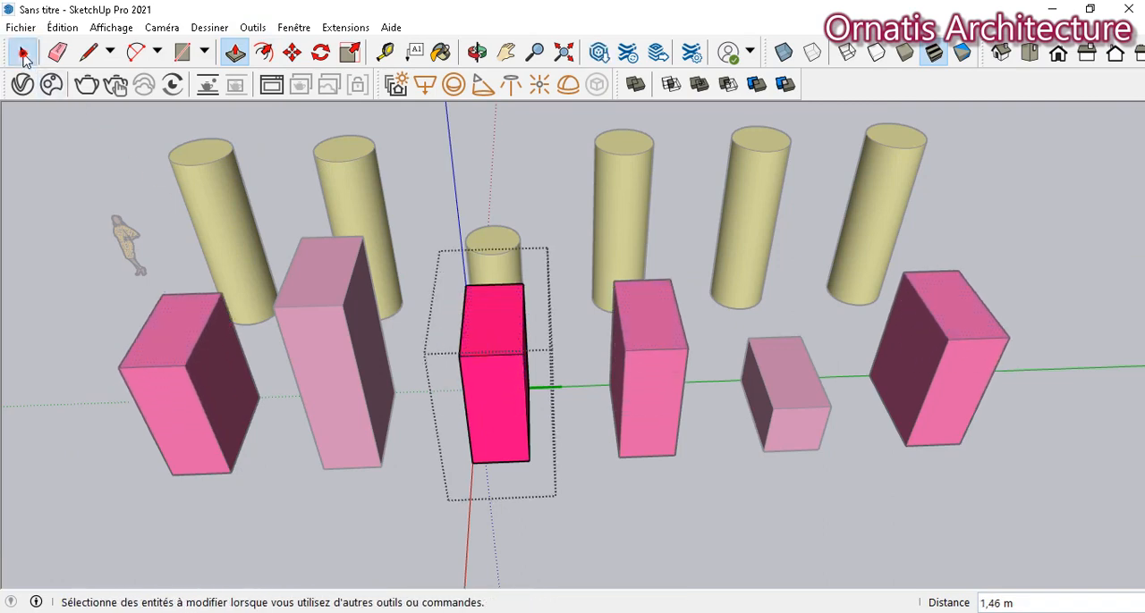
click(21, 179)
- Examine the table and four chairs on the wooden floor beyond the boxes and cylinders
click(477, 51)
drag(595, 460, 289, 432)
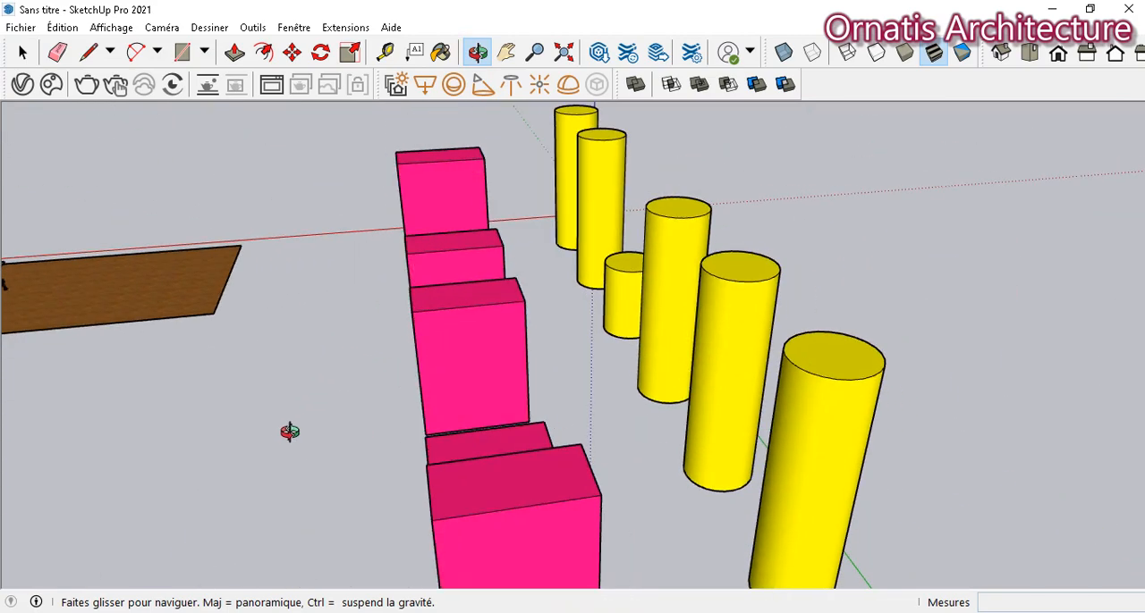
click(506, 52)
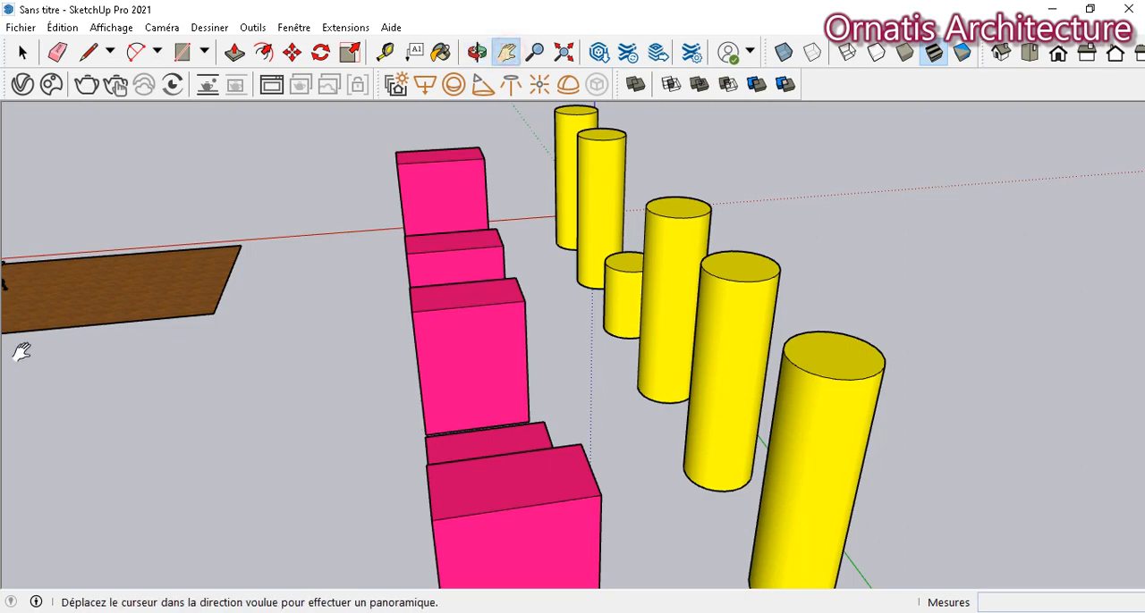
drag(21, 352, 563, 335)
scroll(552, 327, up, 3)
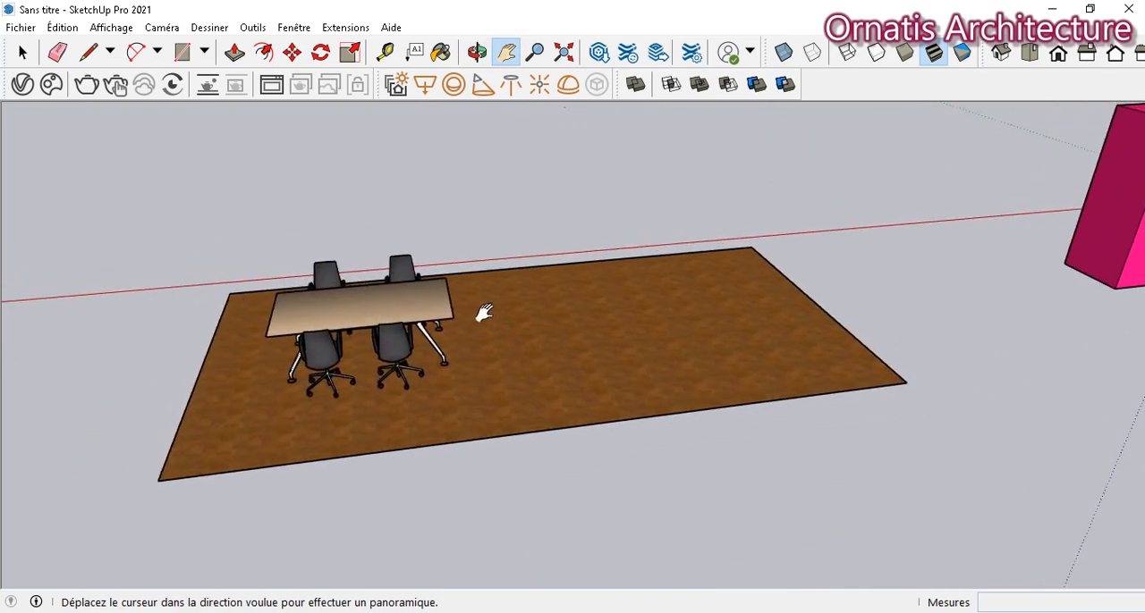
click(476, 54)
drag(485, 178, 385, 247)
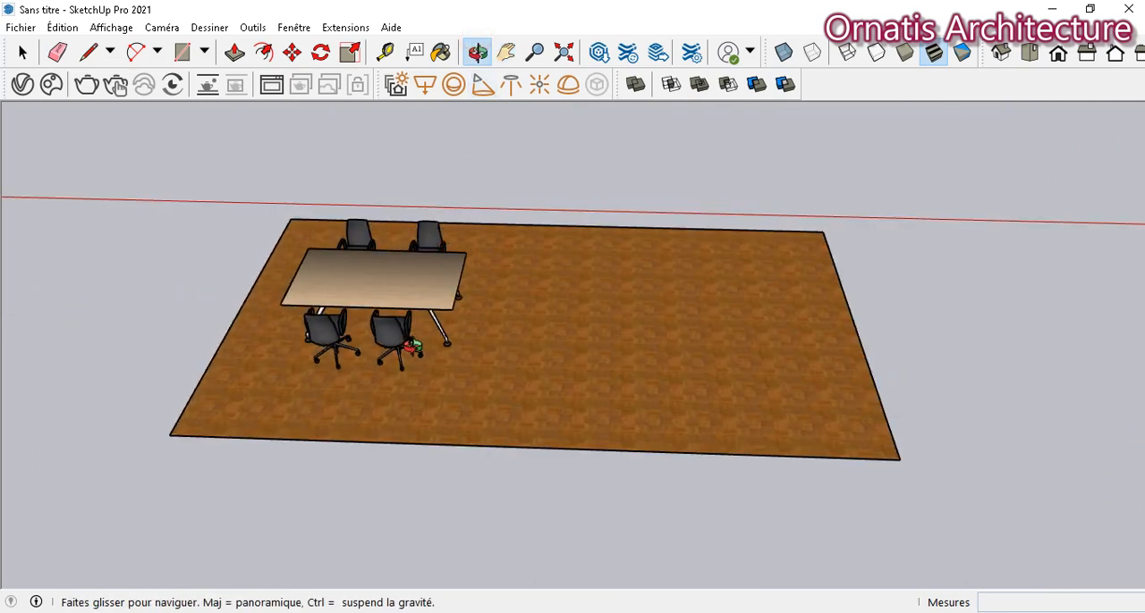
scroll(412, 346, up, 3)
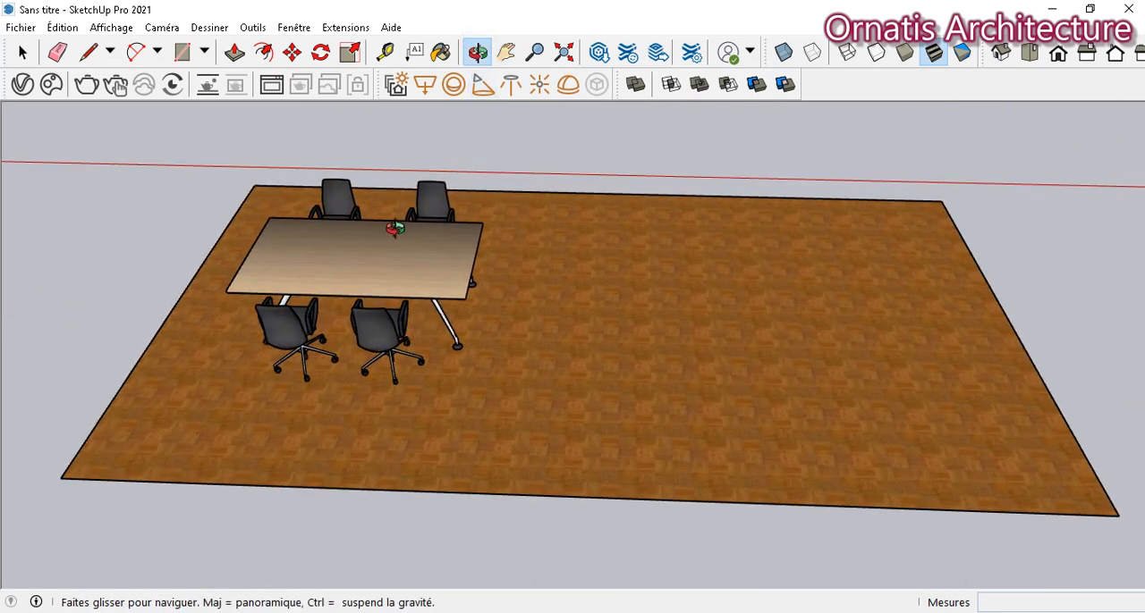
- Copy the table and its four chairs together about 3.14 m along the red axis onto the empty half of the floor
click(22, 52)
click(399, 302)
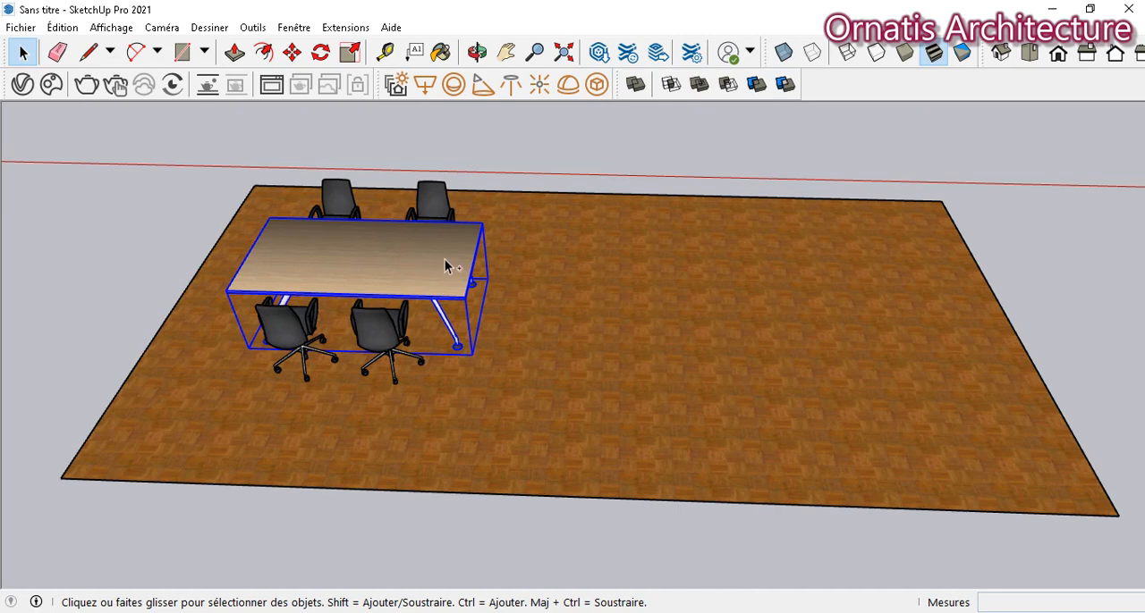
ctrl+click(431, 204)
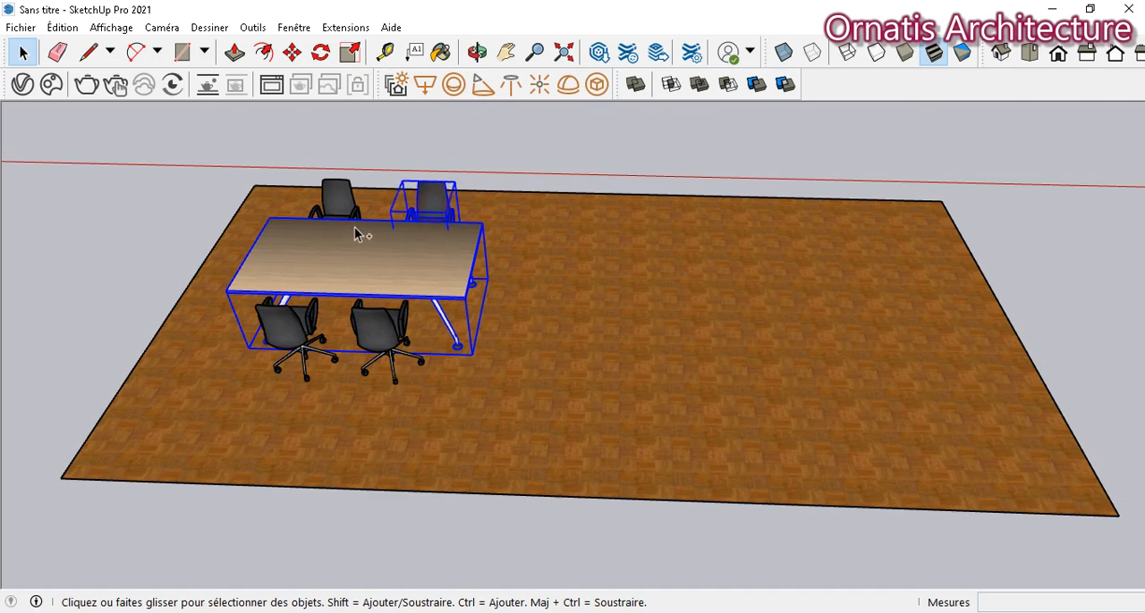
ctrl+click(338, 213)
ctrl+click(330, 337)
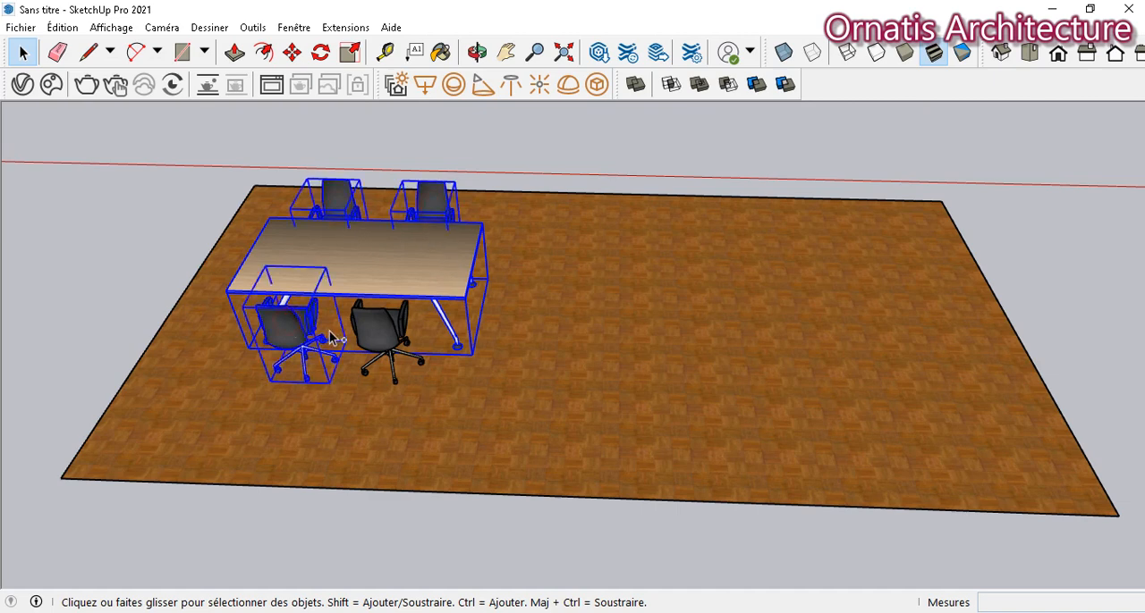
ctrl+click(379, 337)
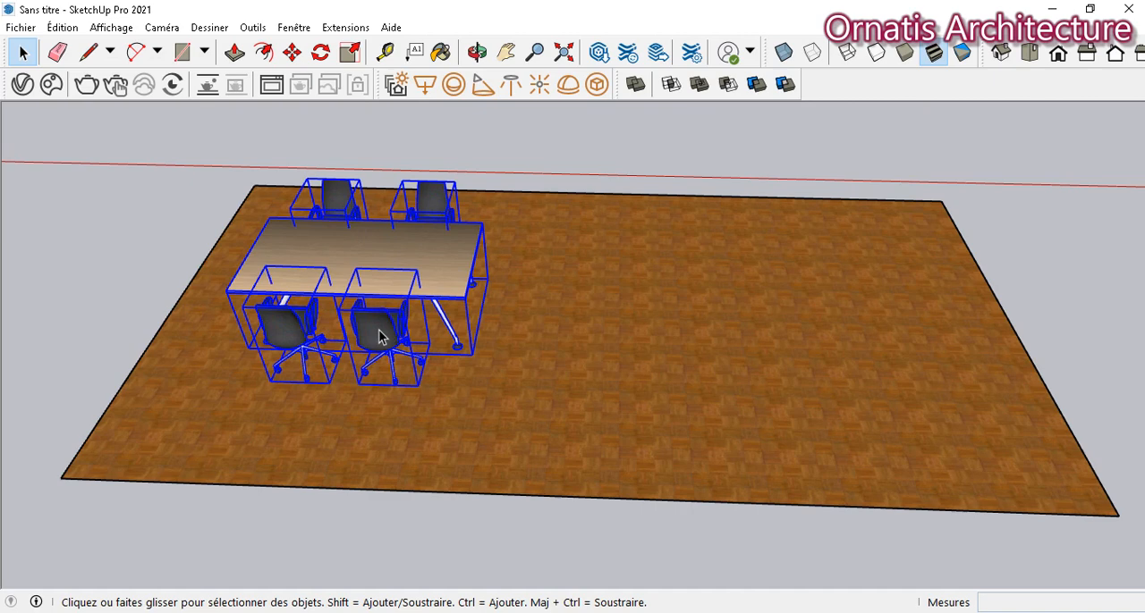
click(301, 56)
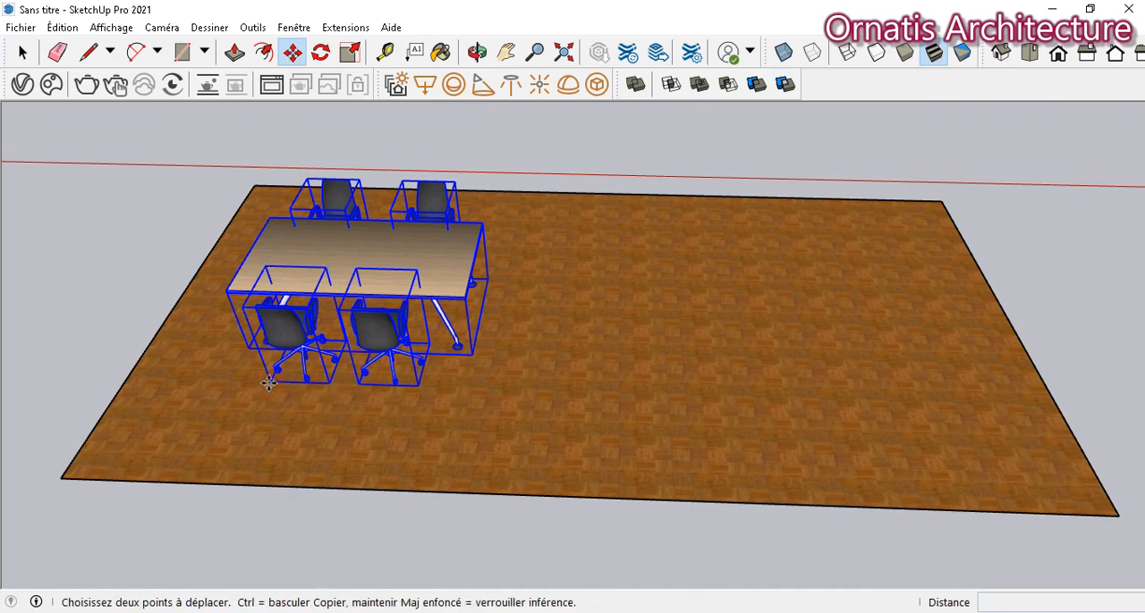
key(ctrl)
click(269, 383)
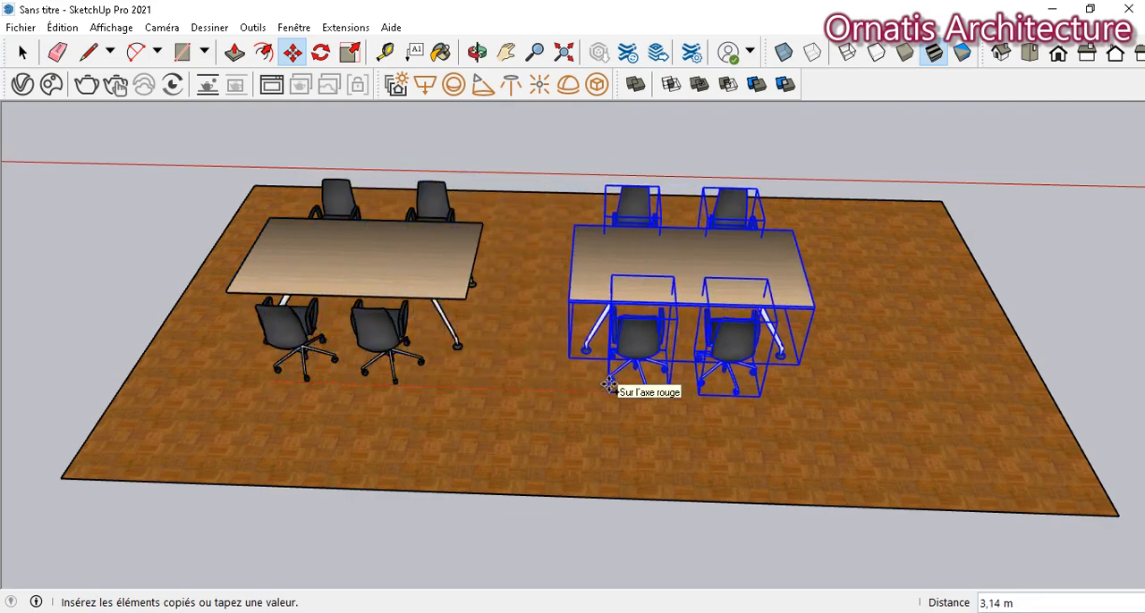
click(608, 384)
click(22, 51)
click(41, 245)
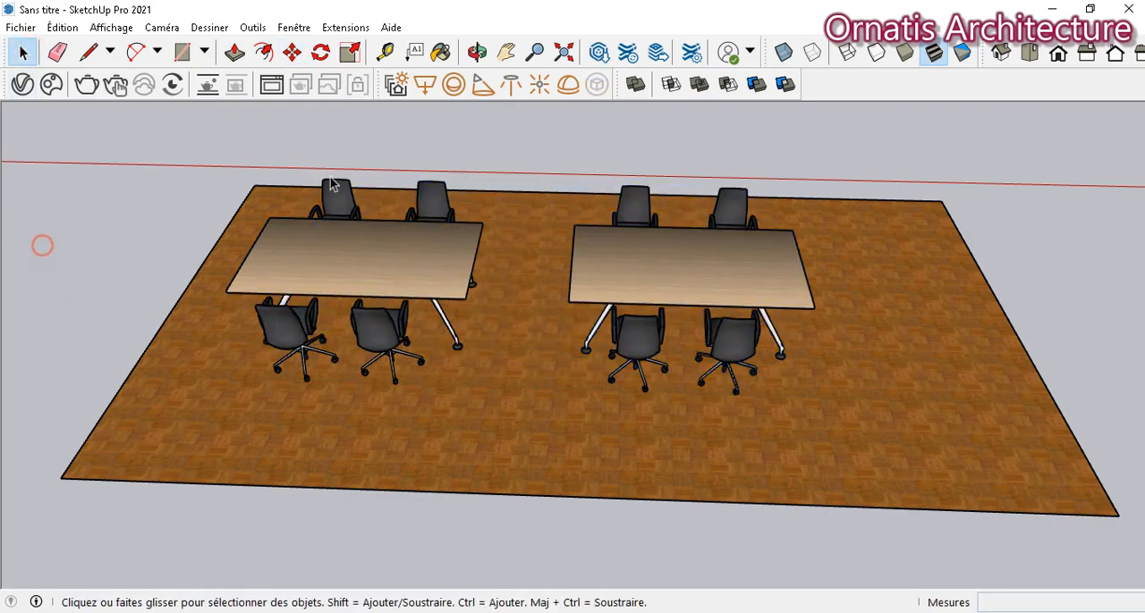
- Inside one chair component at the original table, paint the seat and backrest with Couleur L16 and close the component
click(475, 51)
drag(440, 107, 660, 216)
scroll(348, 432, up, 1)
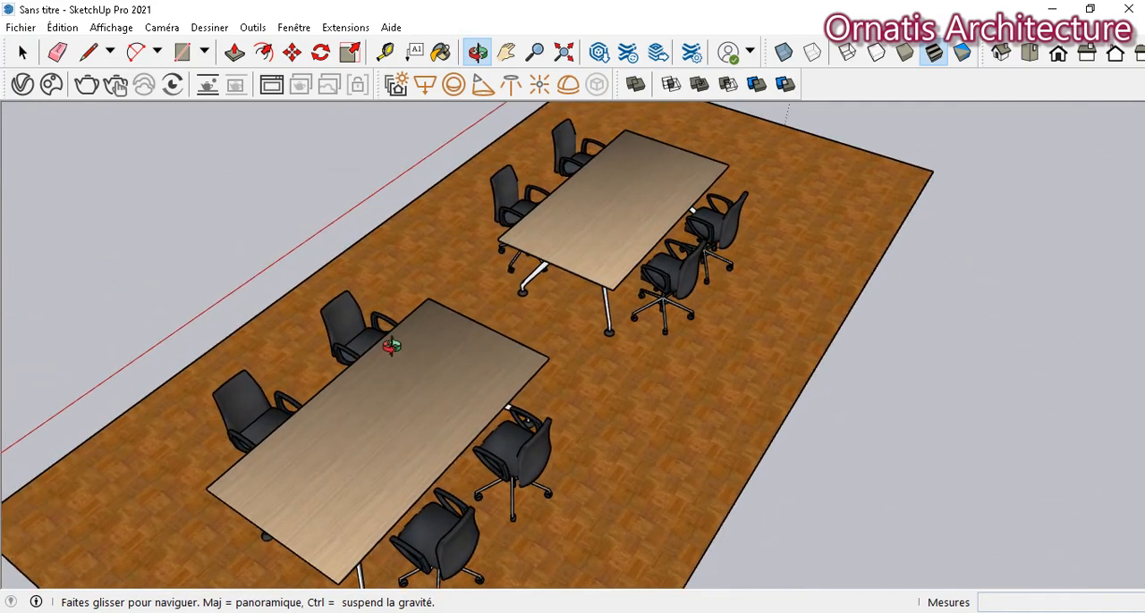
click(441, 53)
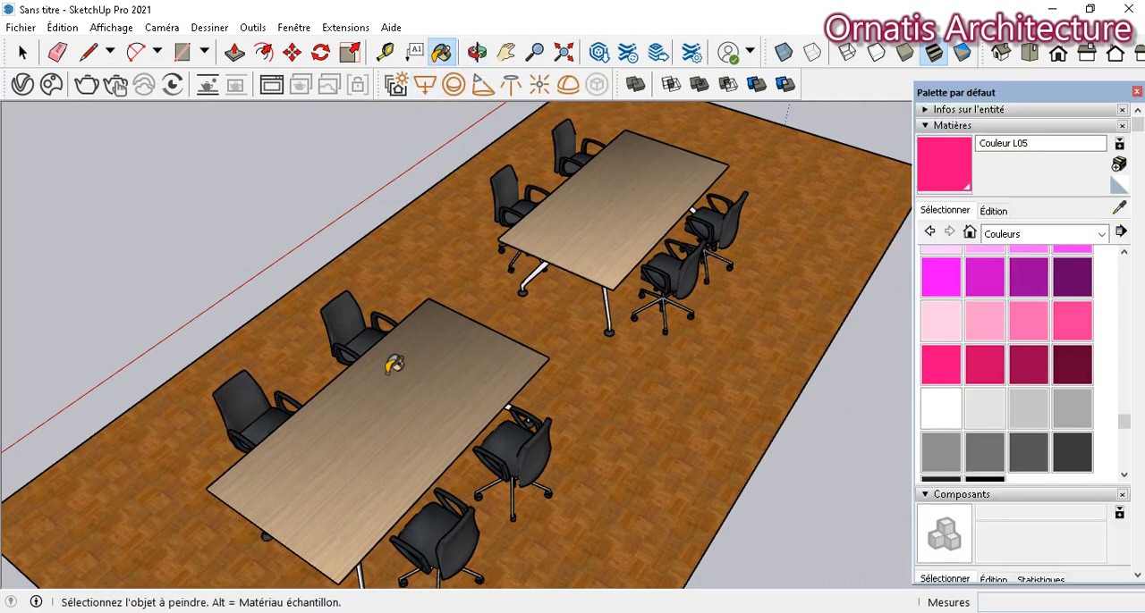
click(22, 52)
click(270, 416)
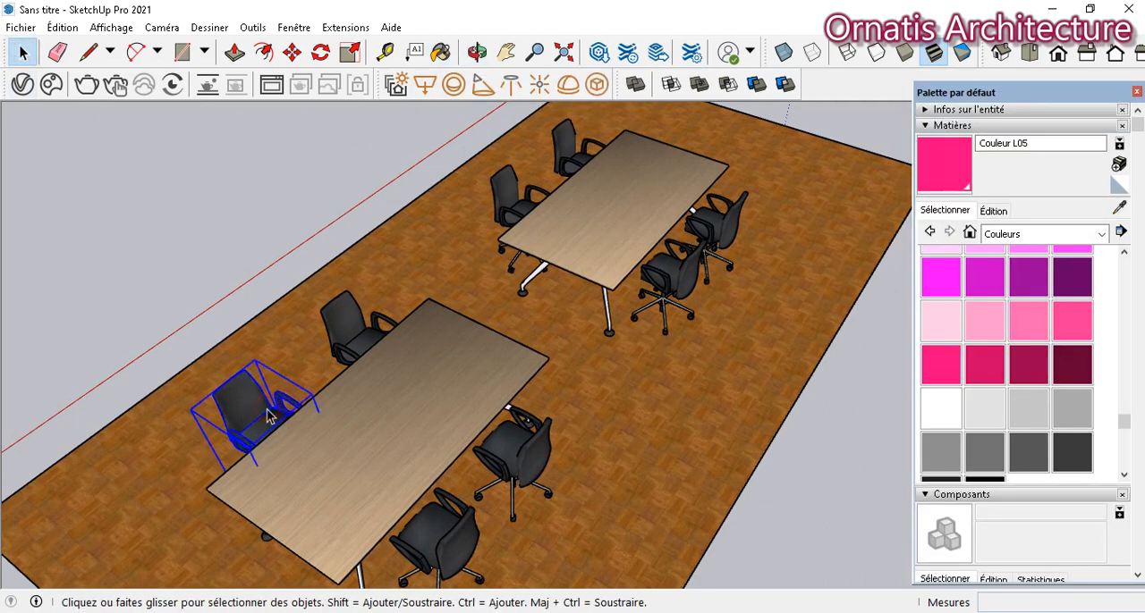
double_click(265, 431)
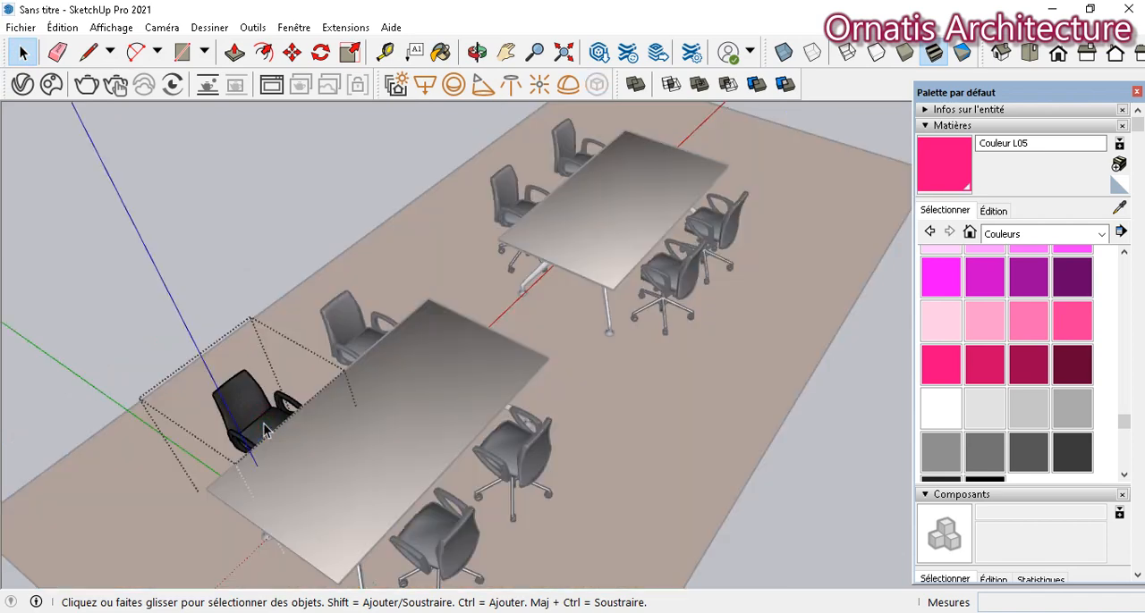
click(1070, 365)
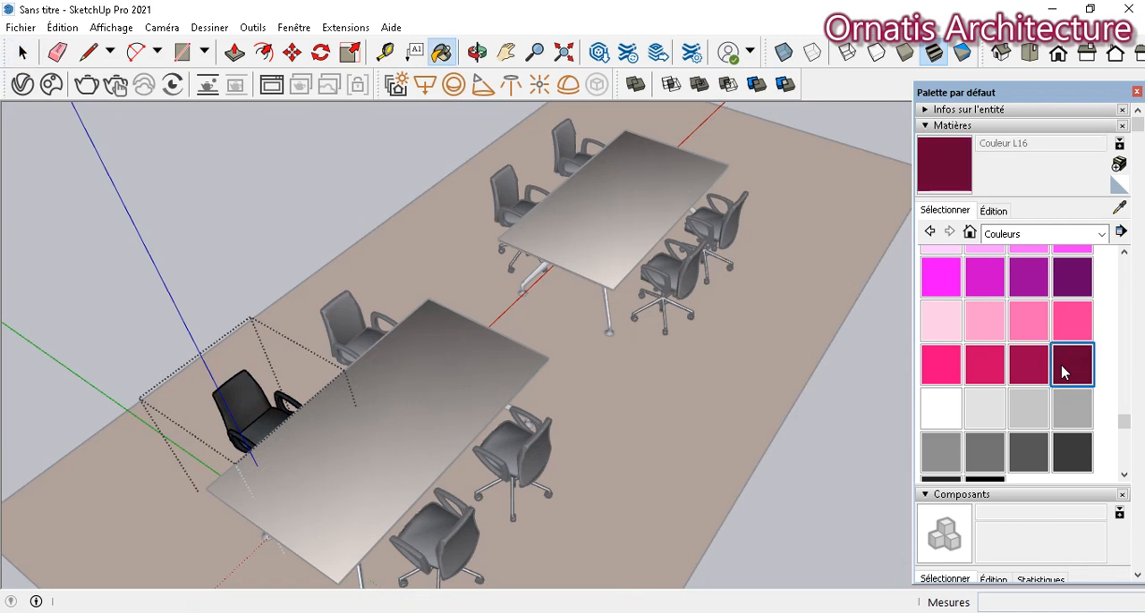
click(276, 408)
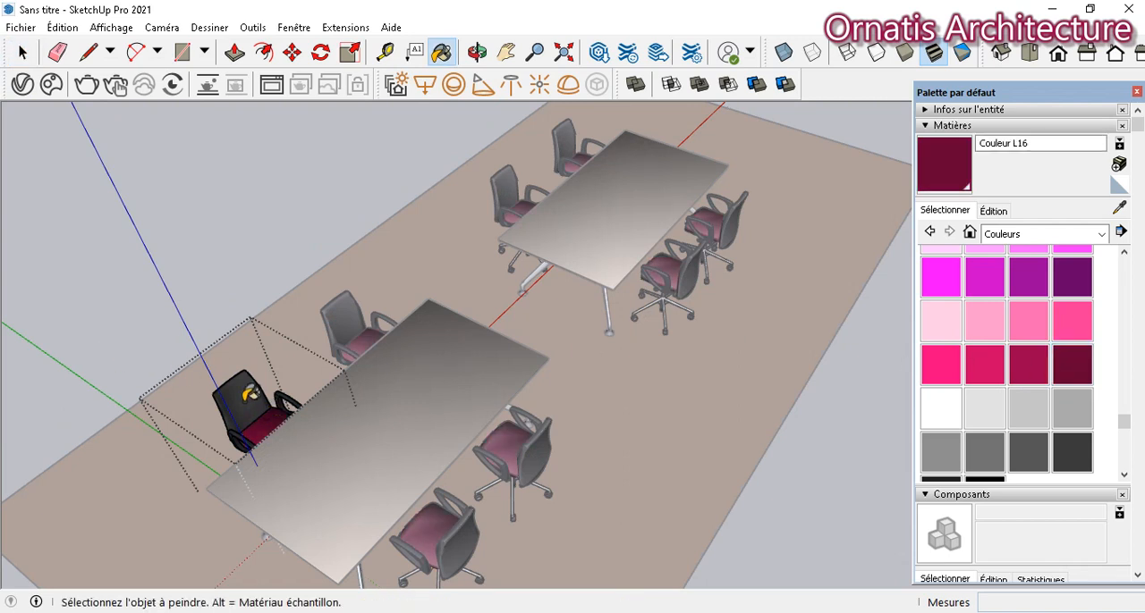
click(23, 52)
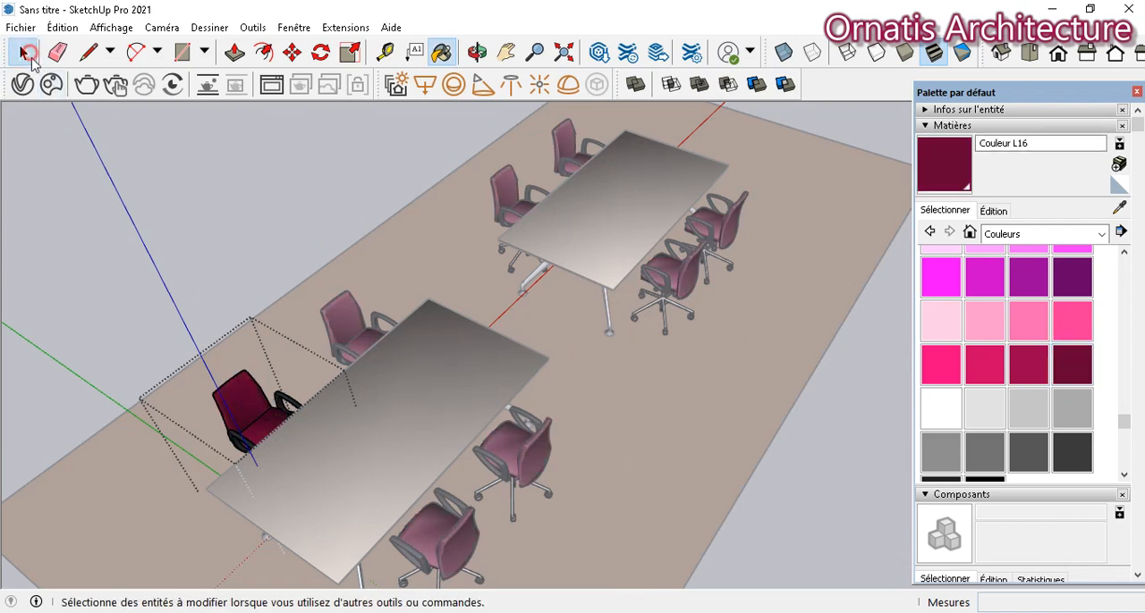
click(103, 211)
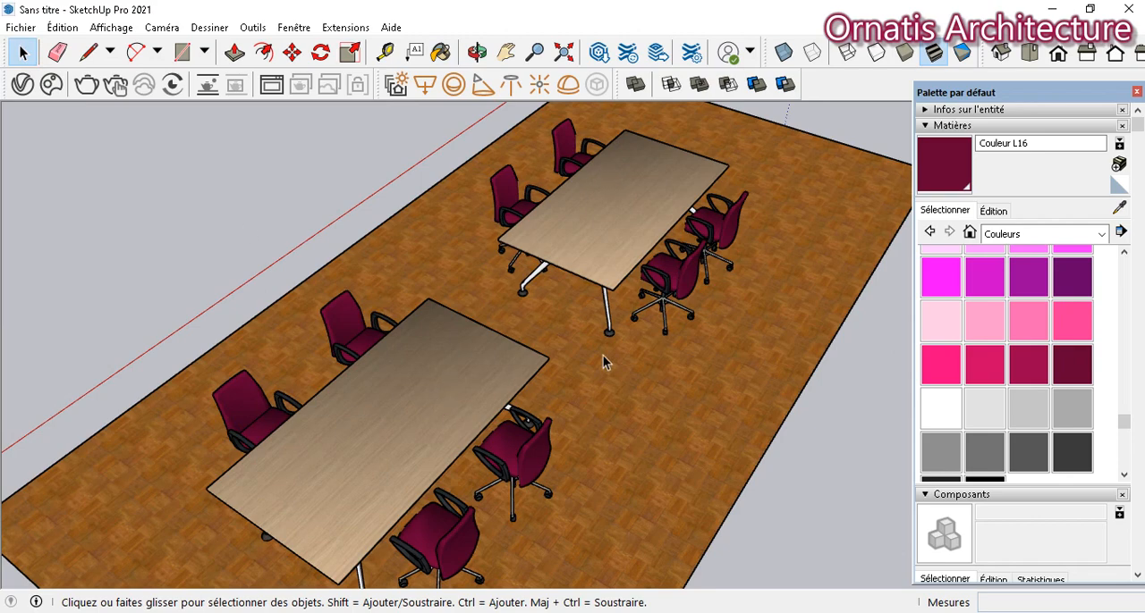
- Inside the original table component, paint the tabletop black with Couleur M09, then close the component and the materials palette
middle_drag(546, 255, 212, 286)
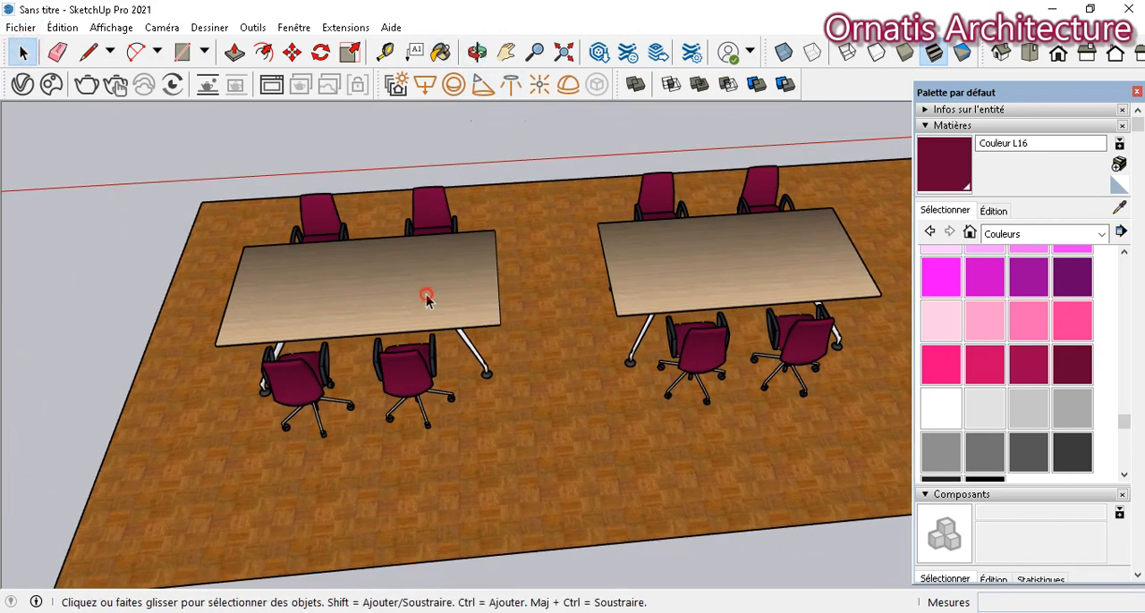
double_click(427, 295)
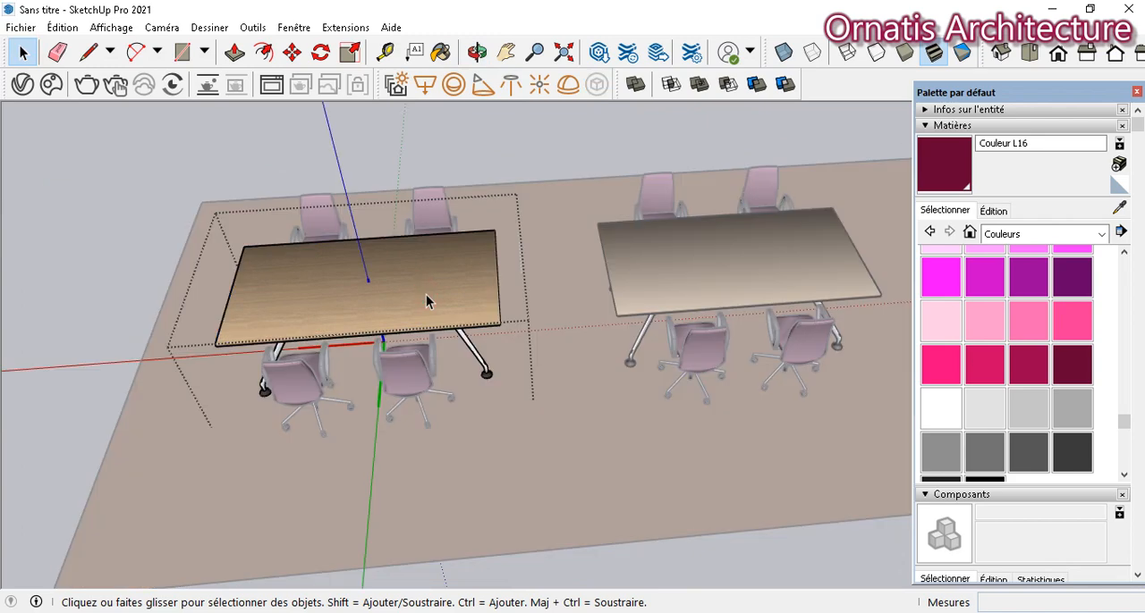
scroll(942, 400, down, 3)
click(979, 394)
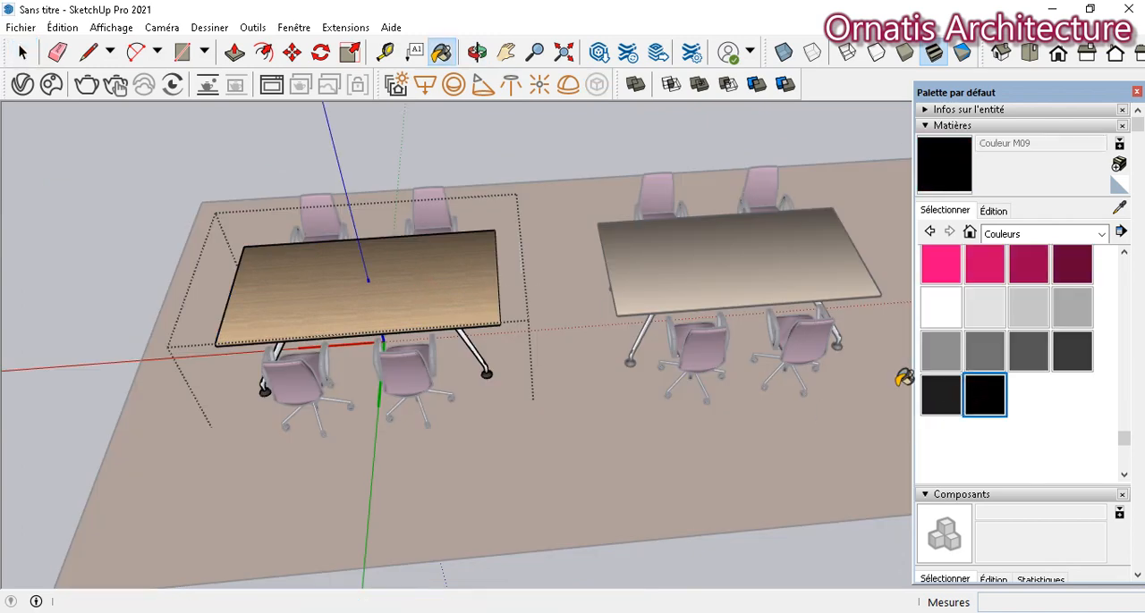
click(410, 299)
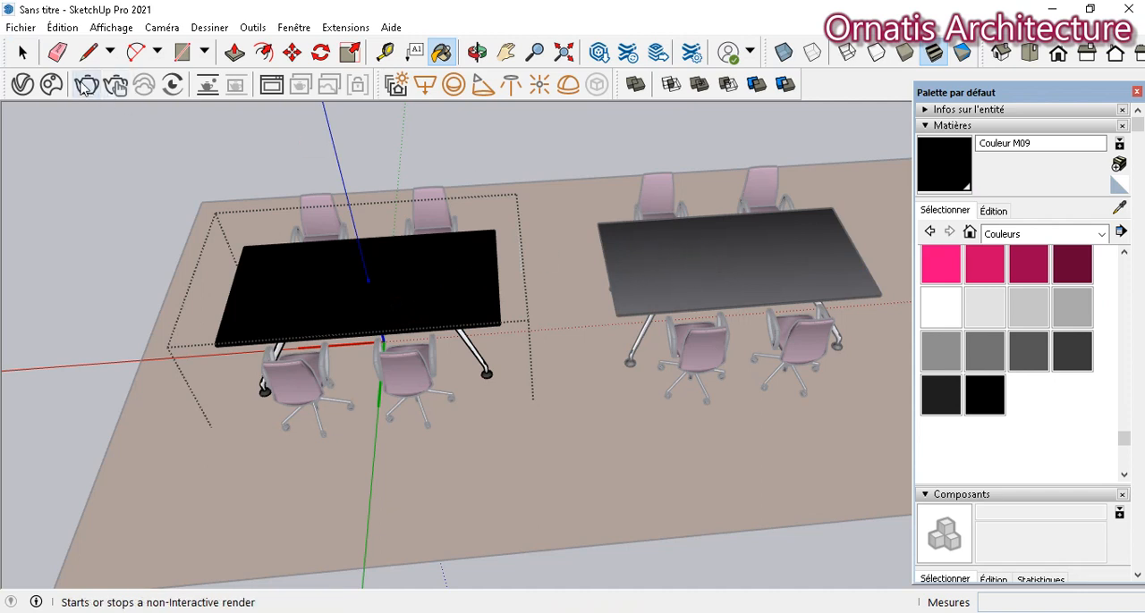
click(22, 52)
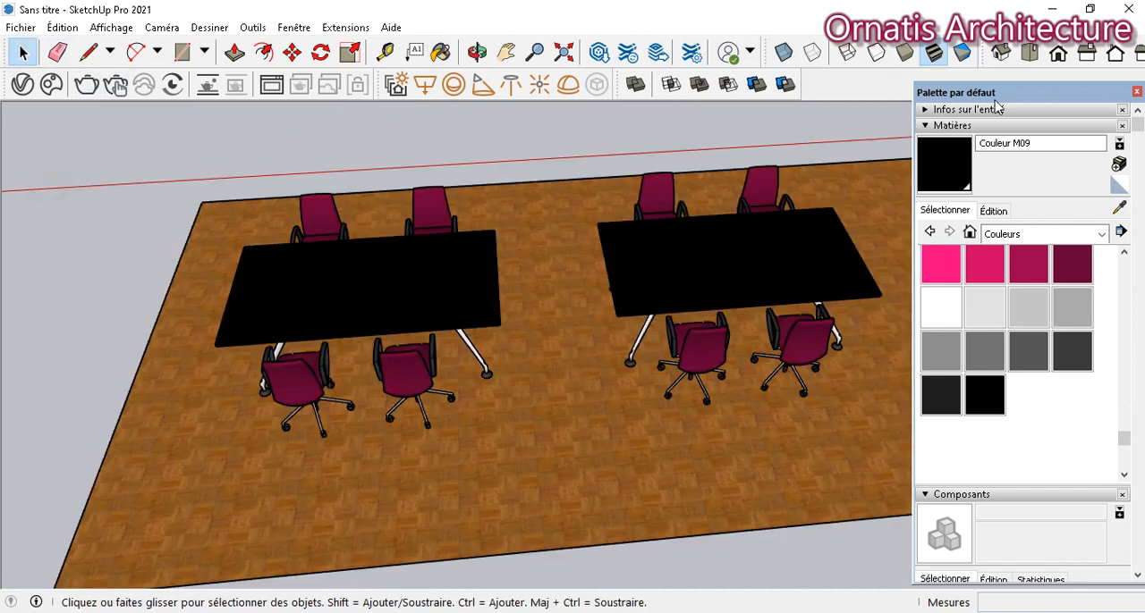
click(1136, 92)
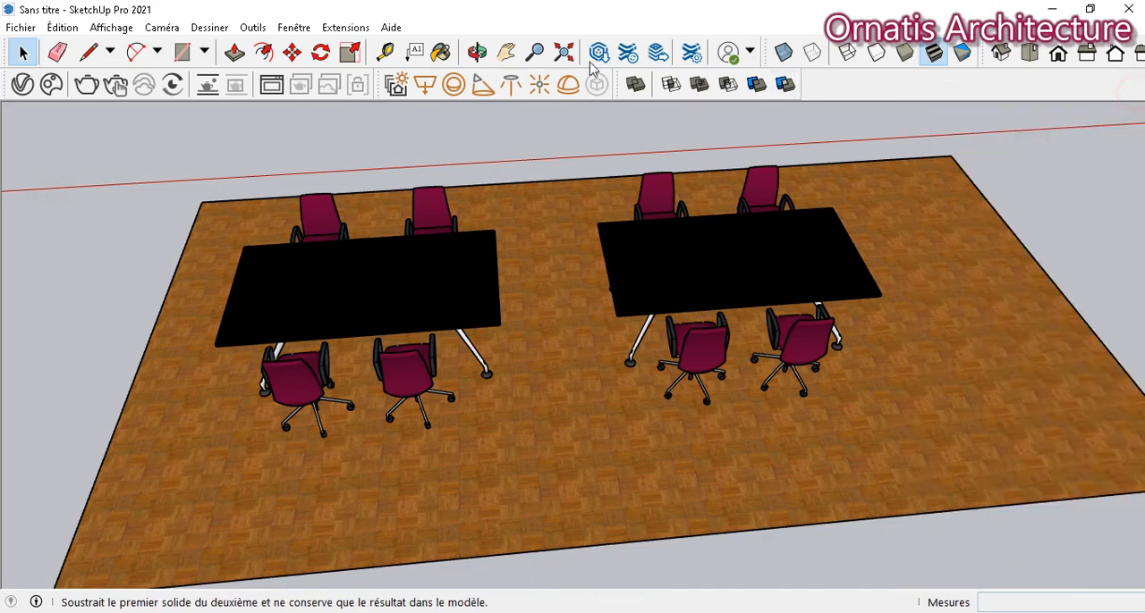
- Draw a ground rectangle about 1.76 m by 2.76 m on the empty area in front of the row of pink boxes
click(477, 53)
drag(209, 230, 572, 125)
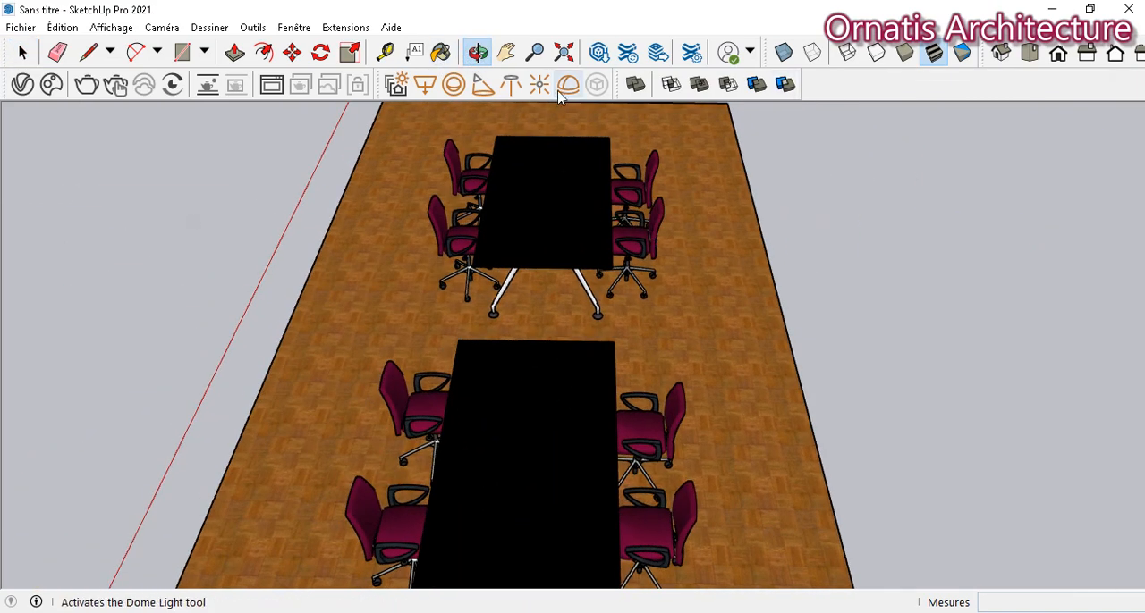
click(505, 53)
drag(721, 263, 32, 501)
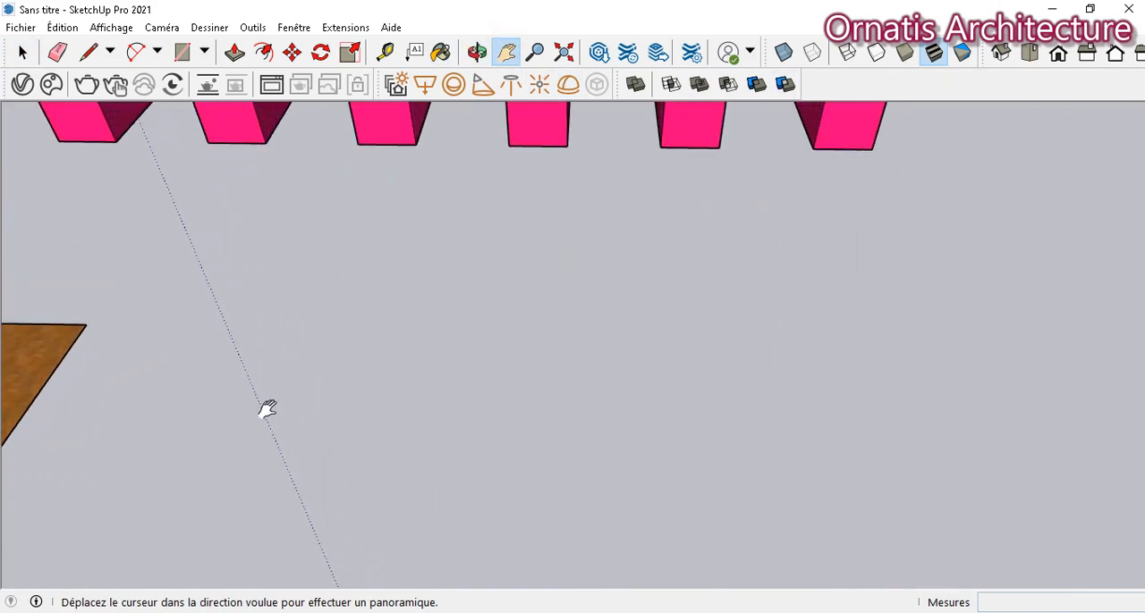
click(183, 52)
click(353, 331)
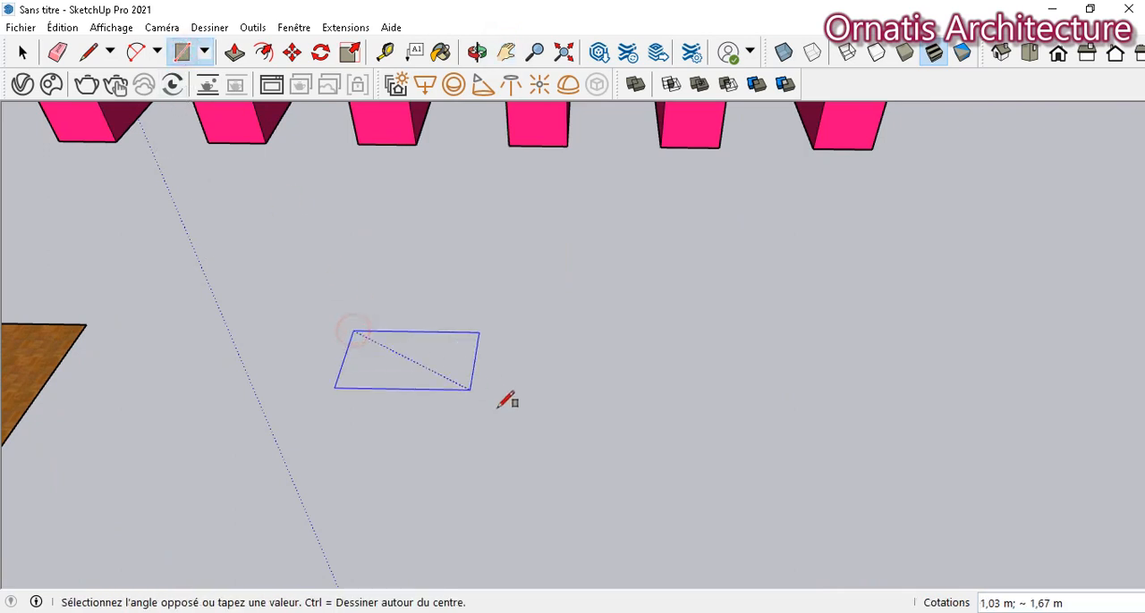
click(557, 437)
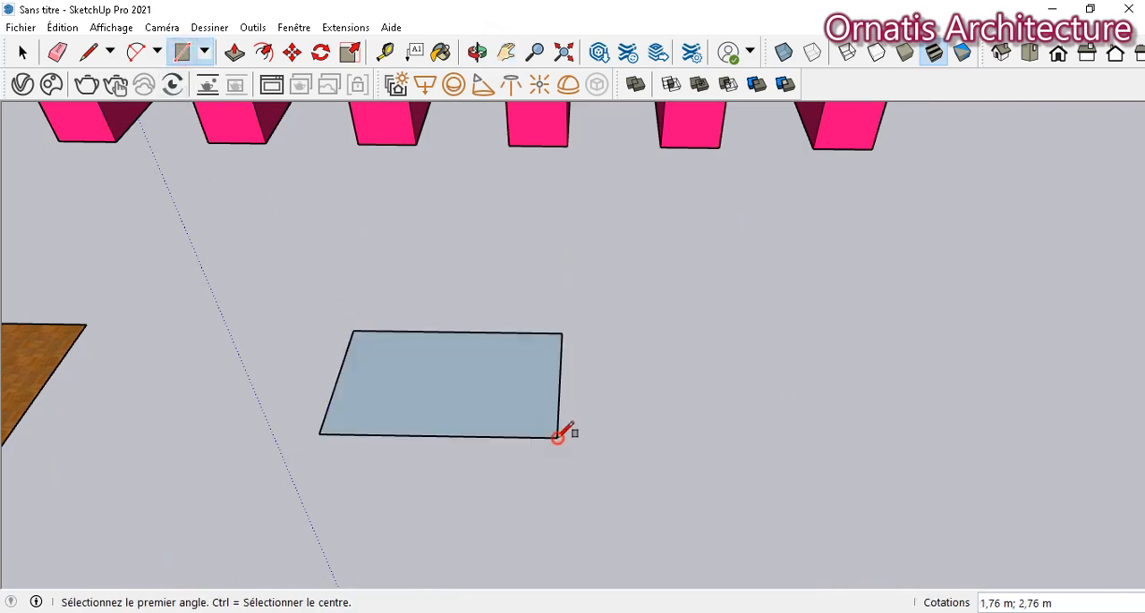
- Push/Pull the new rectangle upward about 1.80 m into a box
click(234, 53)
click(459, 398)
click(430, 217)
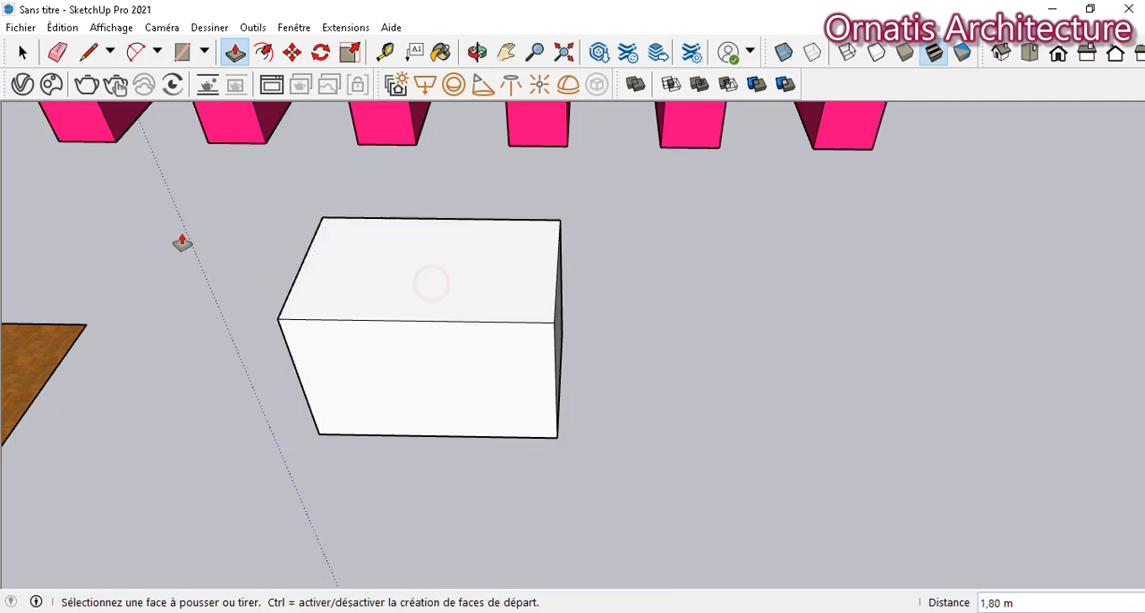
- Draw a lengthwise line between the midpoints of the box's top edges and move it up about 0.67 m along the blue axis as a roof ridge
click(86, 55)
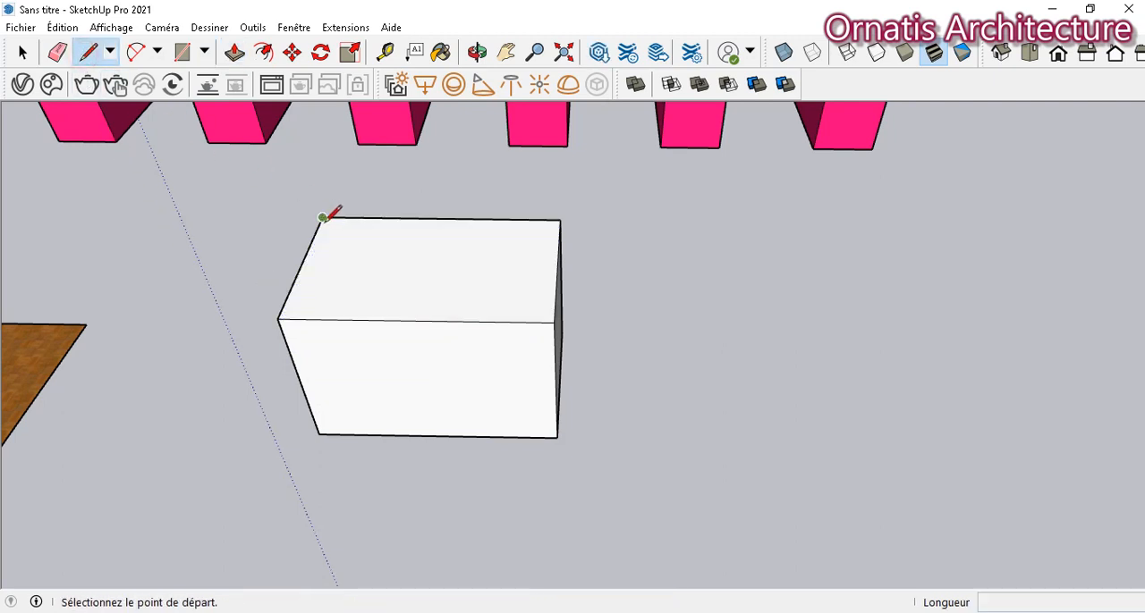
click(302, 265)
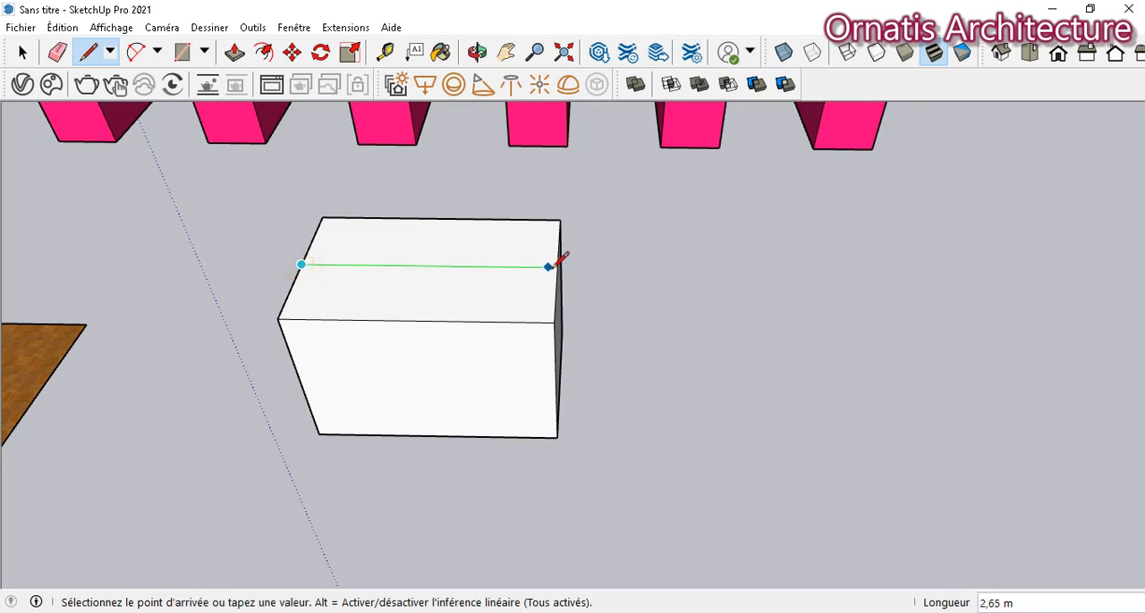
click(555, 267)
click(23, 53)
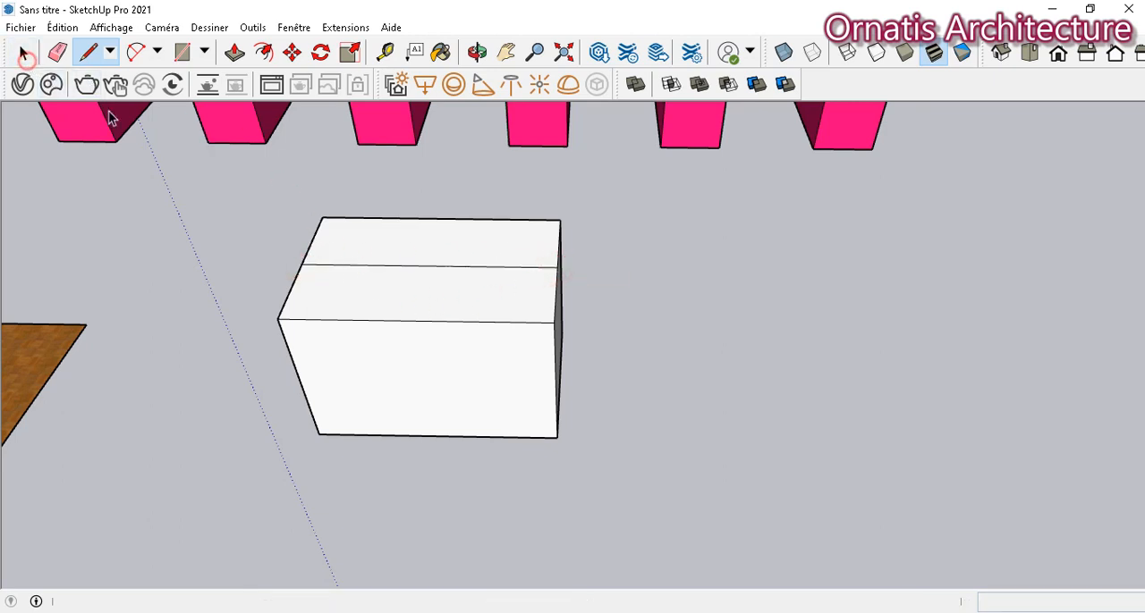
click(324, 265)
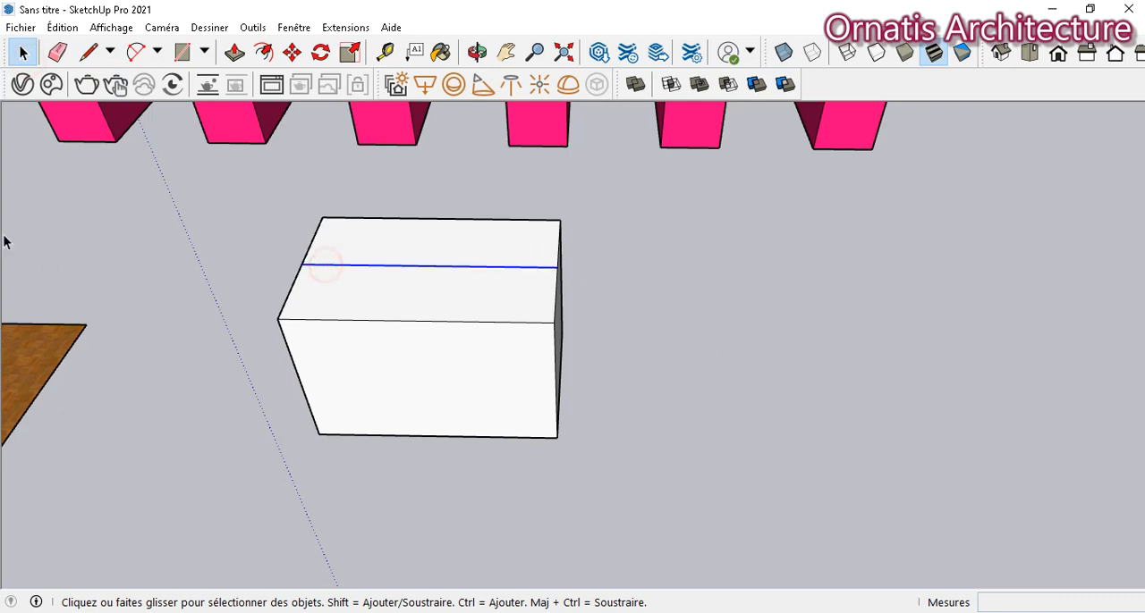
click(293, 53)
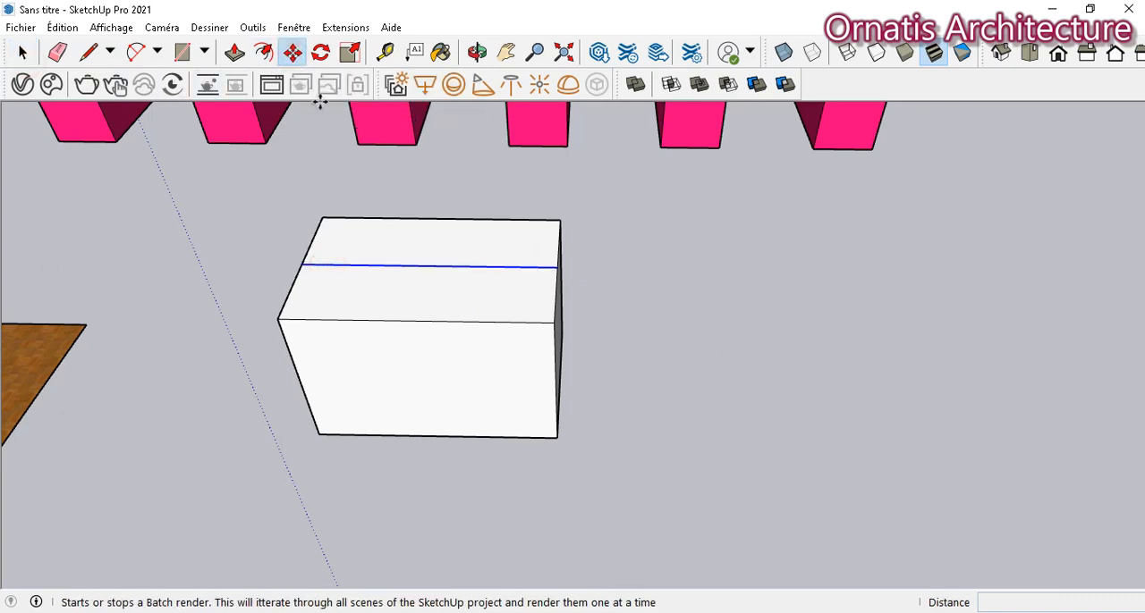
click(420, 265)
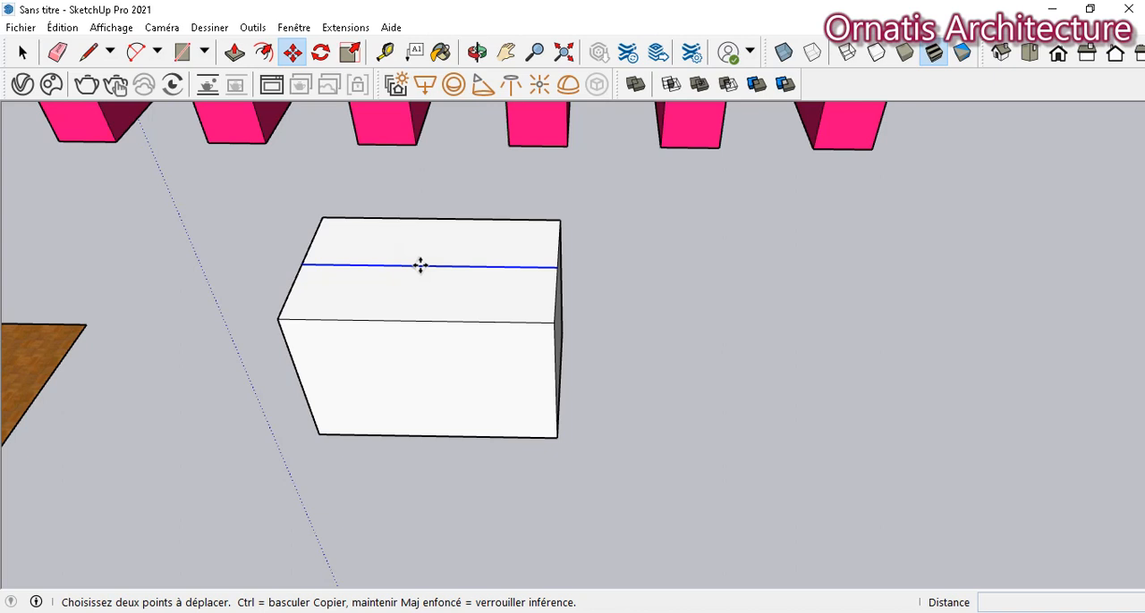
click(420, 265)
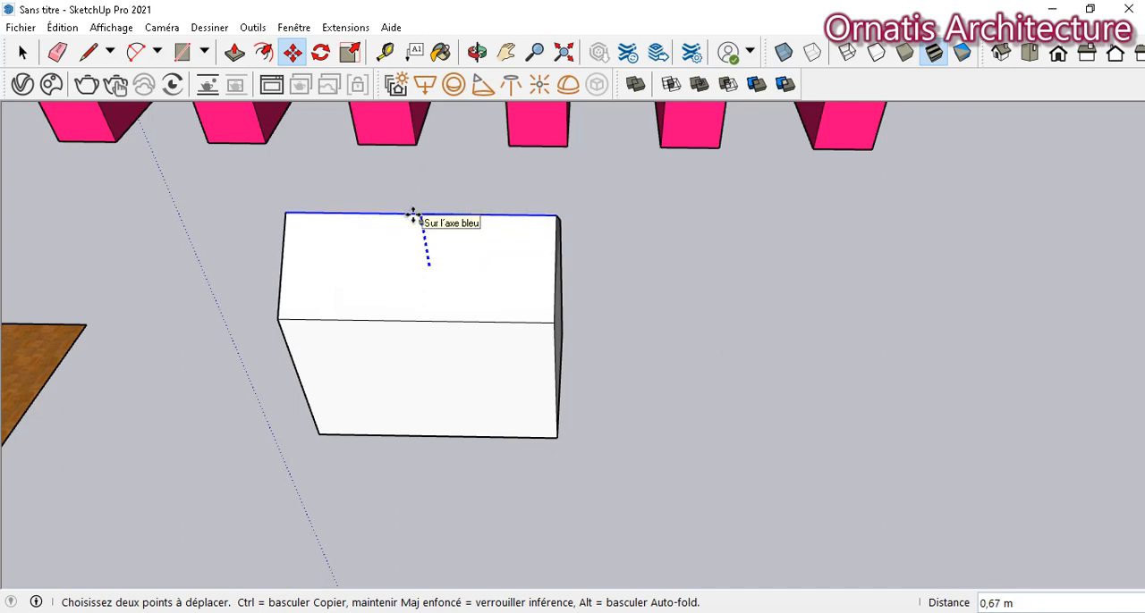
click(413, 215)
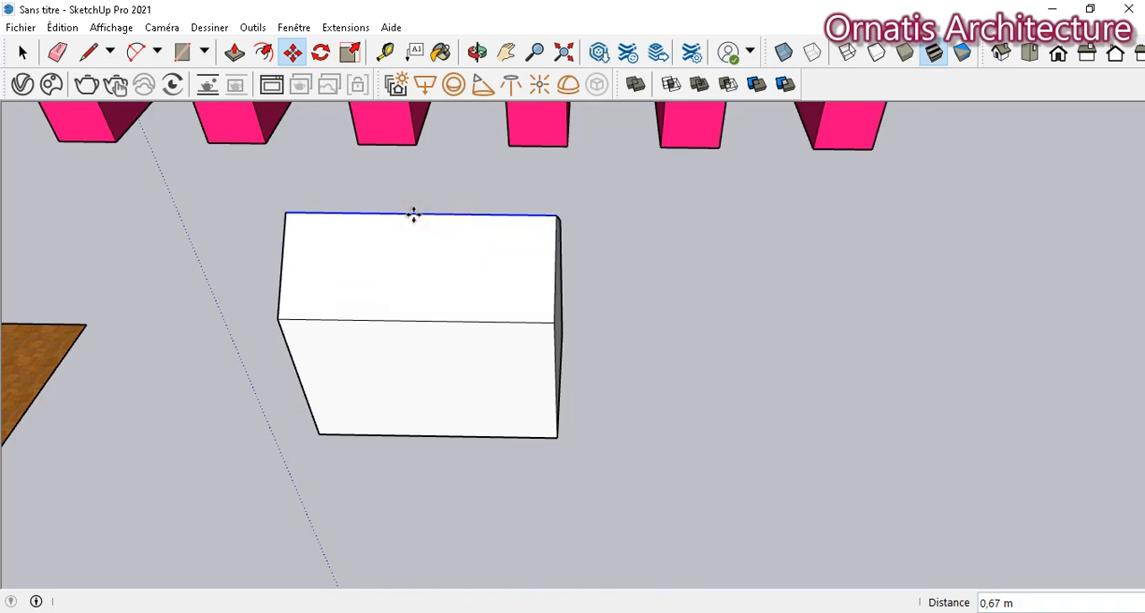
- Select the whole house volume and make it a component named maison
key(o)
drag(402, 206, 348, 227)
click(22, 52)
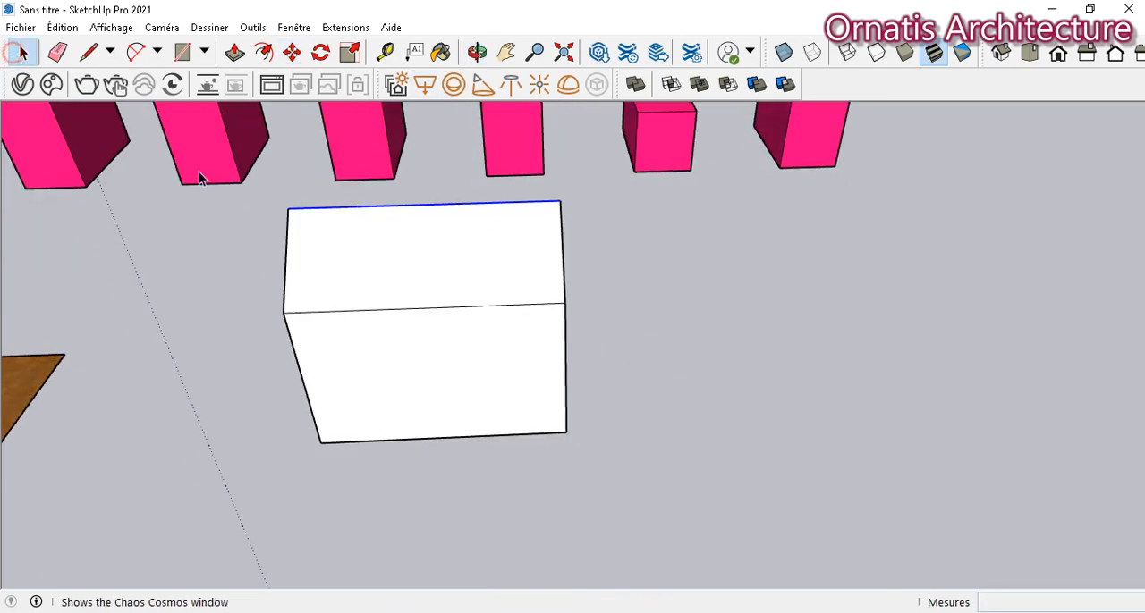
triple_click(428, 347)
right_click(428, 347)
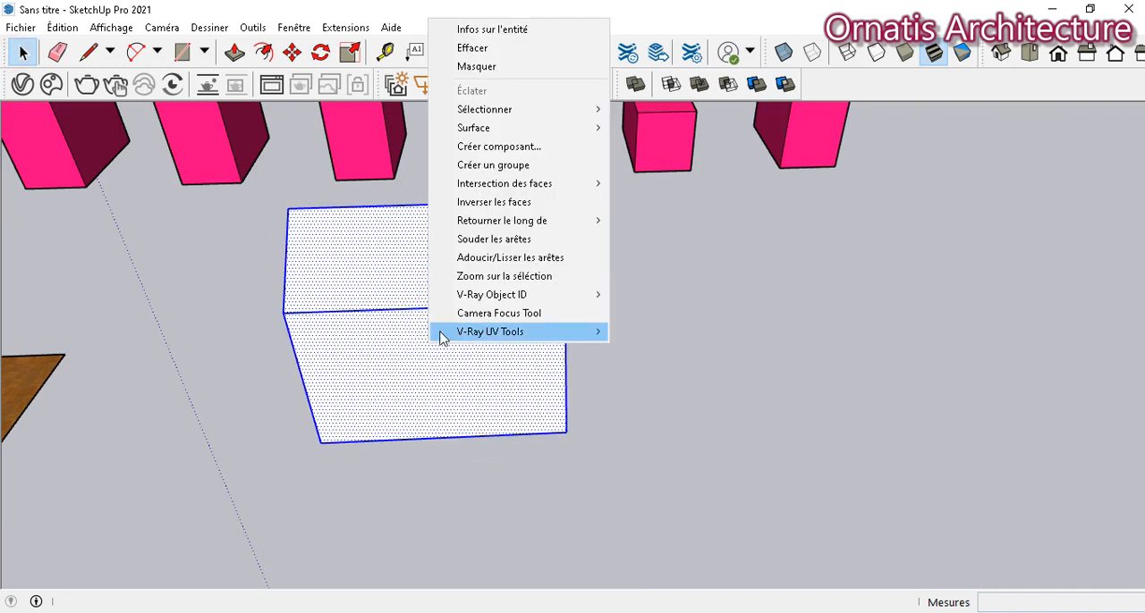
click(499, 146)
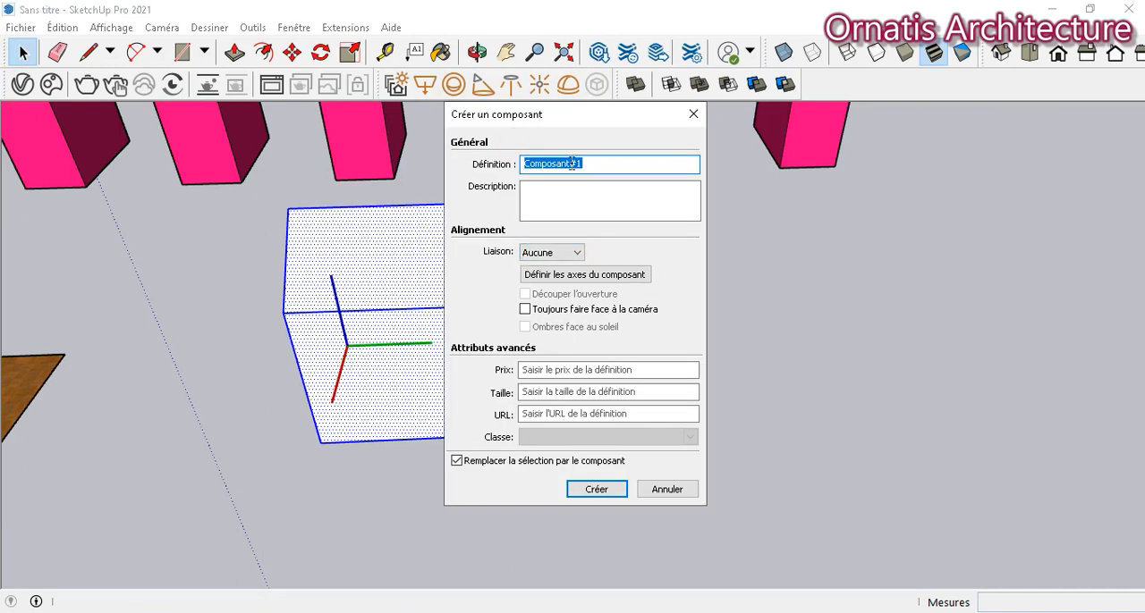
text(maison)
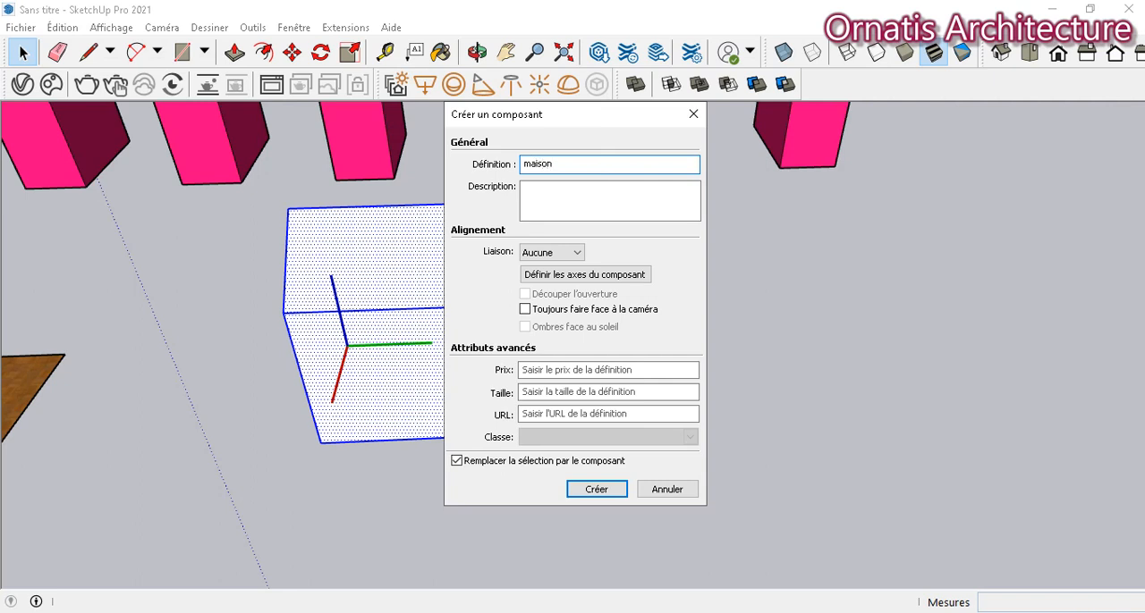
click(594, 490)
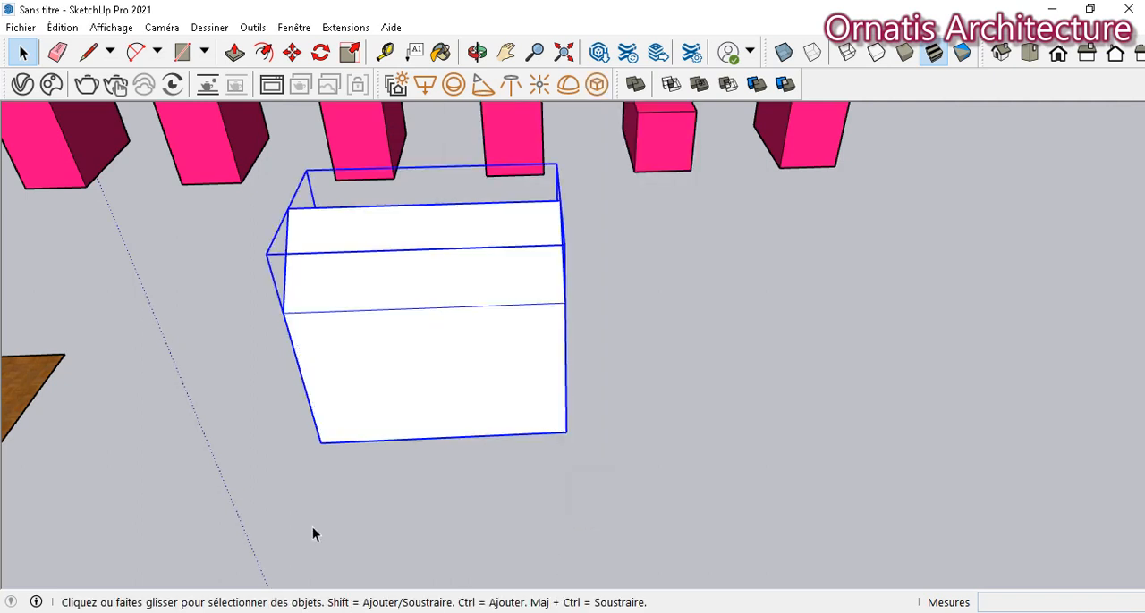
- Copy the maison component sideways along the green axis with a small gap and repeat the copy x4 to form a row
click(291, 52)
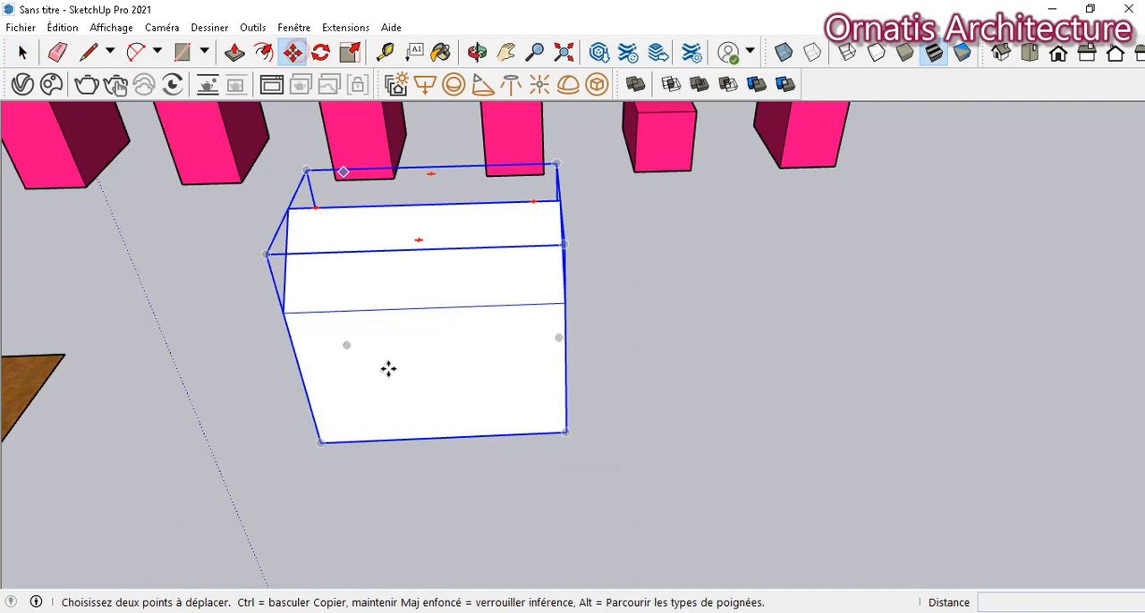
click(322, 445)
key(ctrl)
click(322, 445)
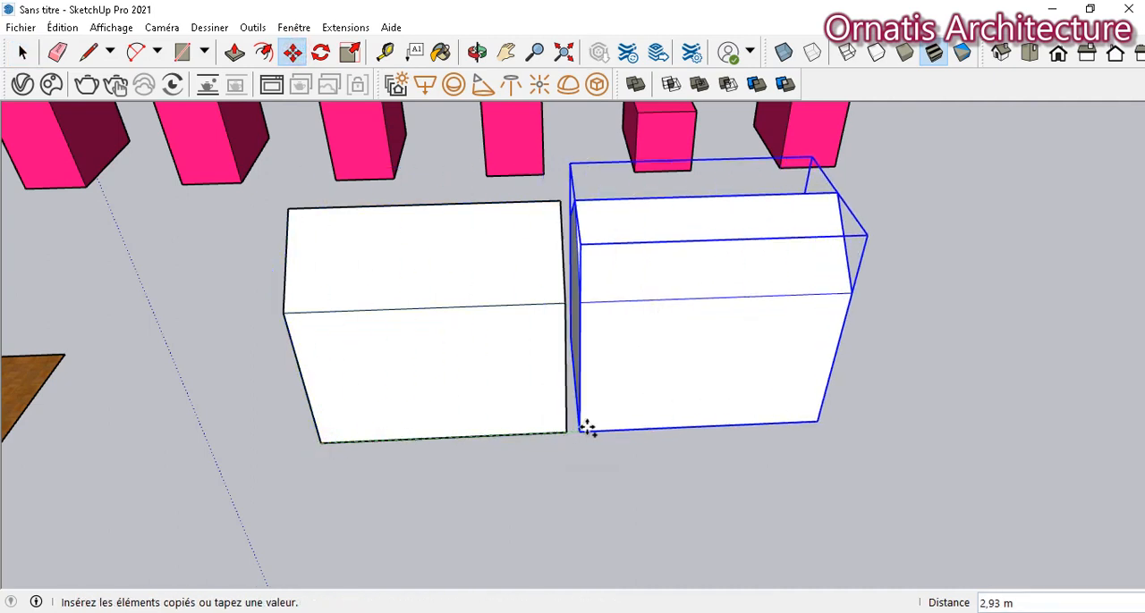
click(630, 429)
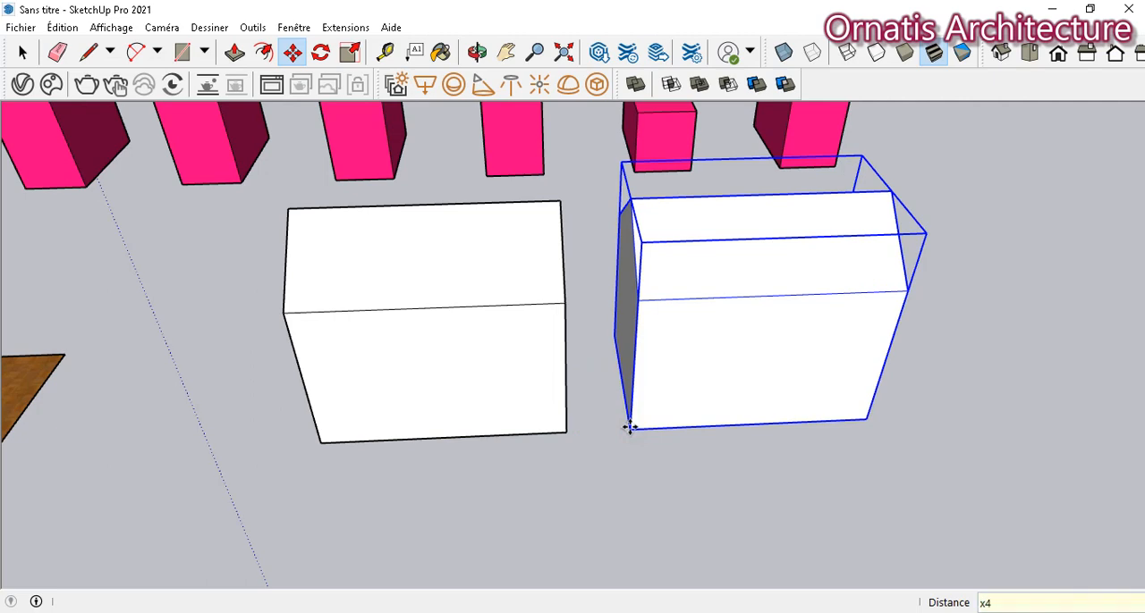
key(Return)
- Open the first house component for editing and draw a line across its outer gable wall between the two eave corners
click(506, 52)
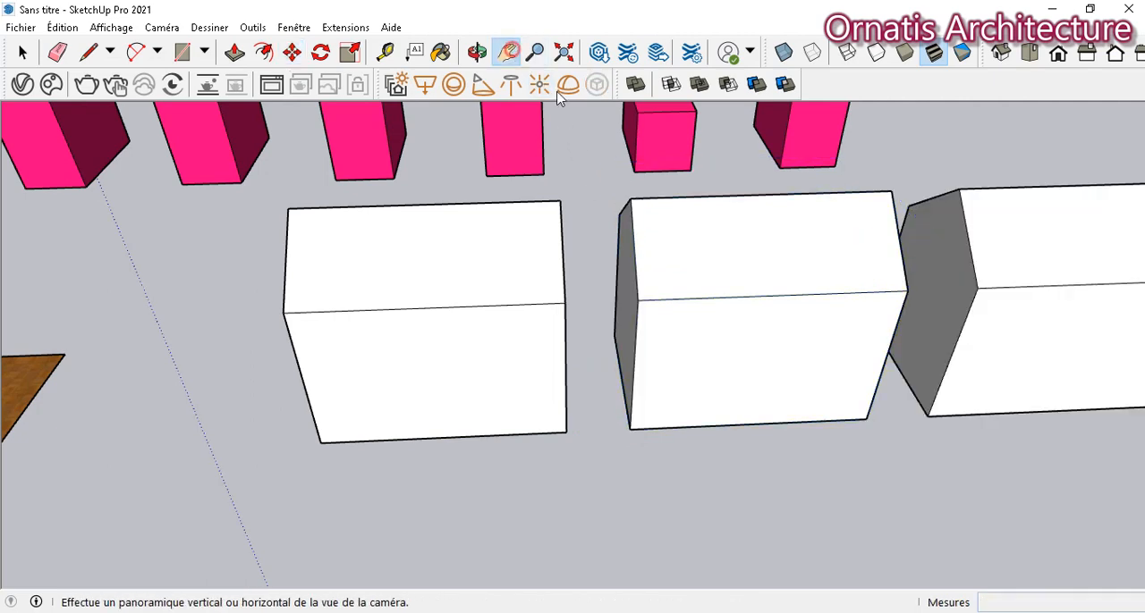
drag(864, 230, 788, 217)
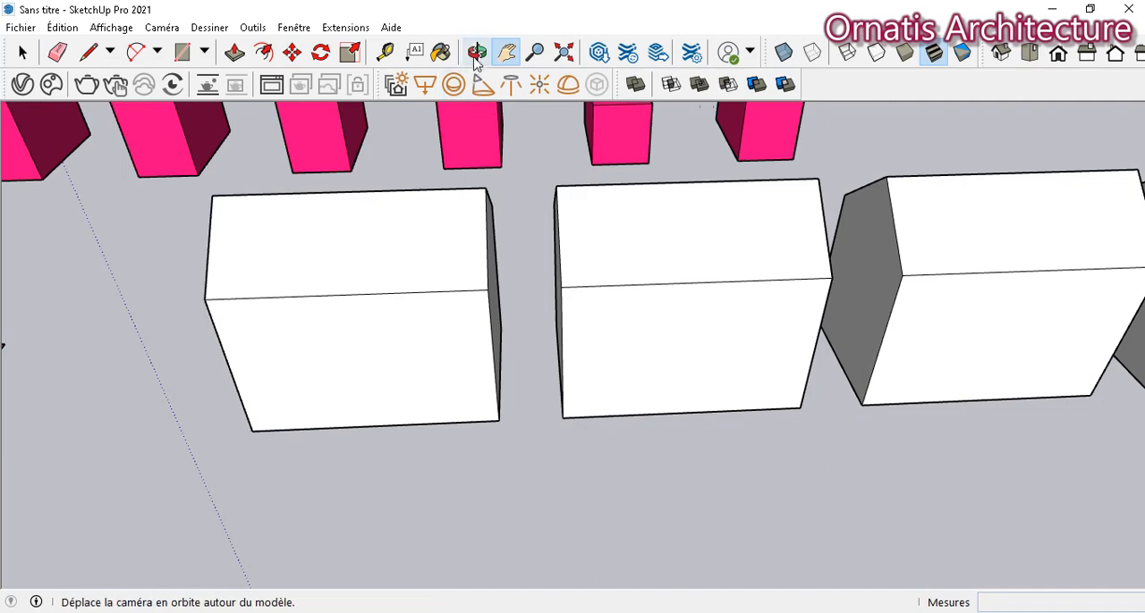
click(475, 52)
drag(184, 281, 455, 258)
click(23, 52)
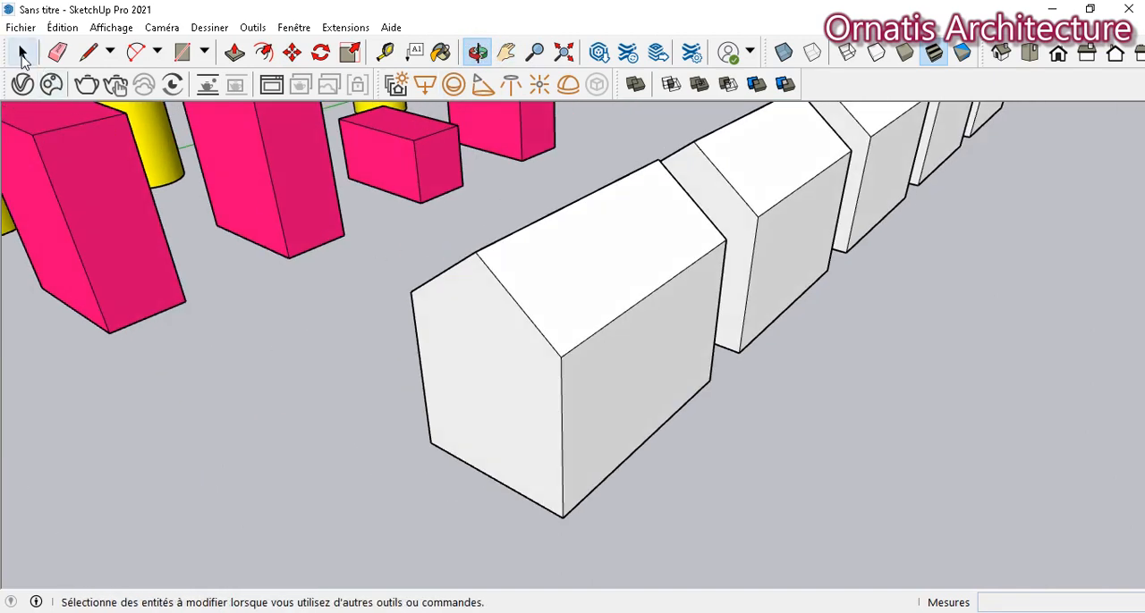
click(22, 54)
double_click(567, 311)
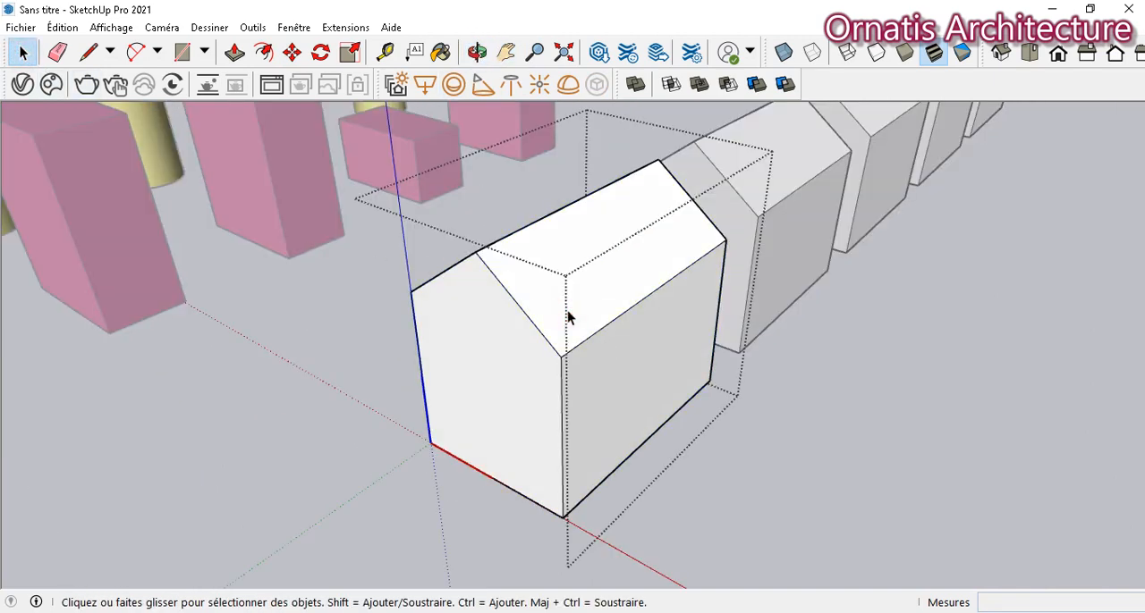
click(87, 51)
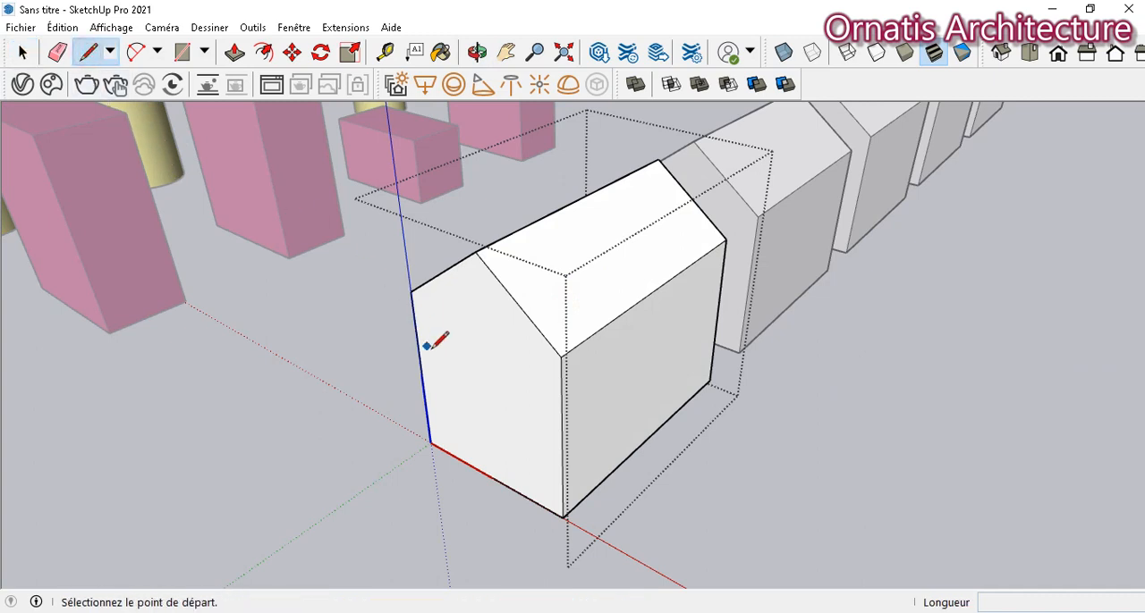
click(410, 291)
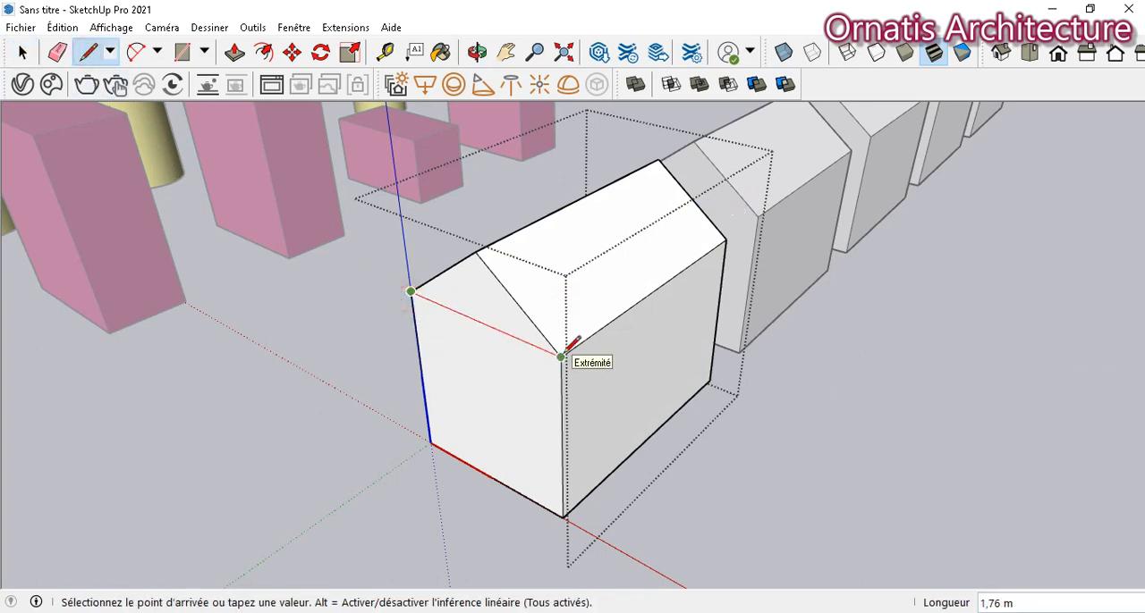
click(564, 354)
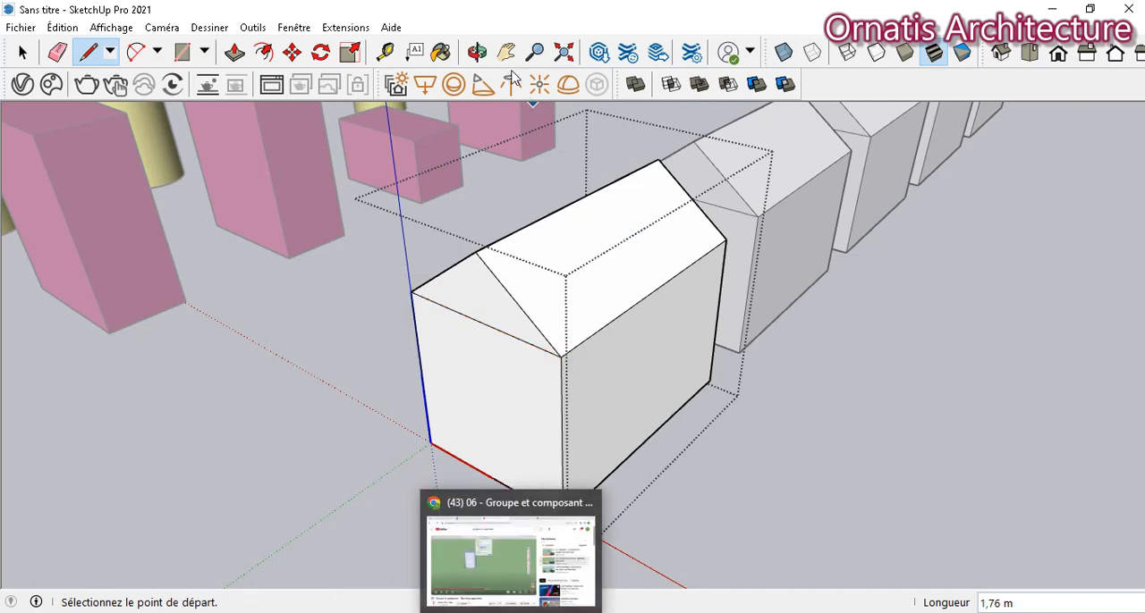
- Draw a matching eave-level line across the opposite gable wall of the first house, facing the next copy
click(478, 52)
drag(657, 268, 195, 328)
click(83, 56)
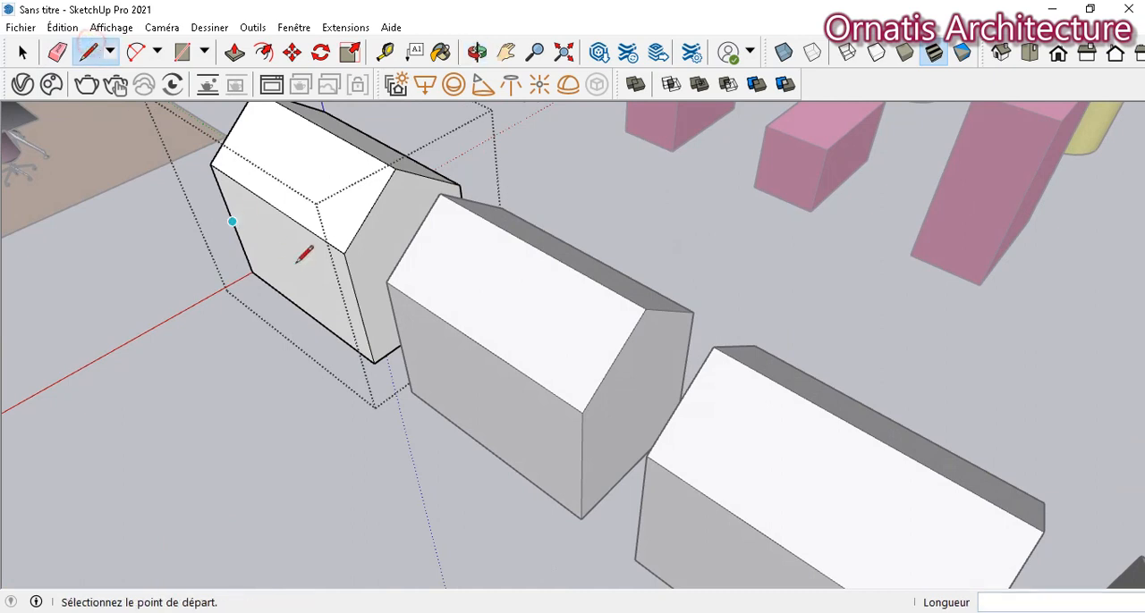
click(343, 254)
click(459, 185)
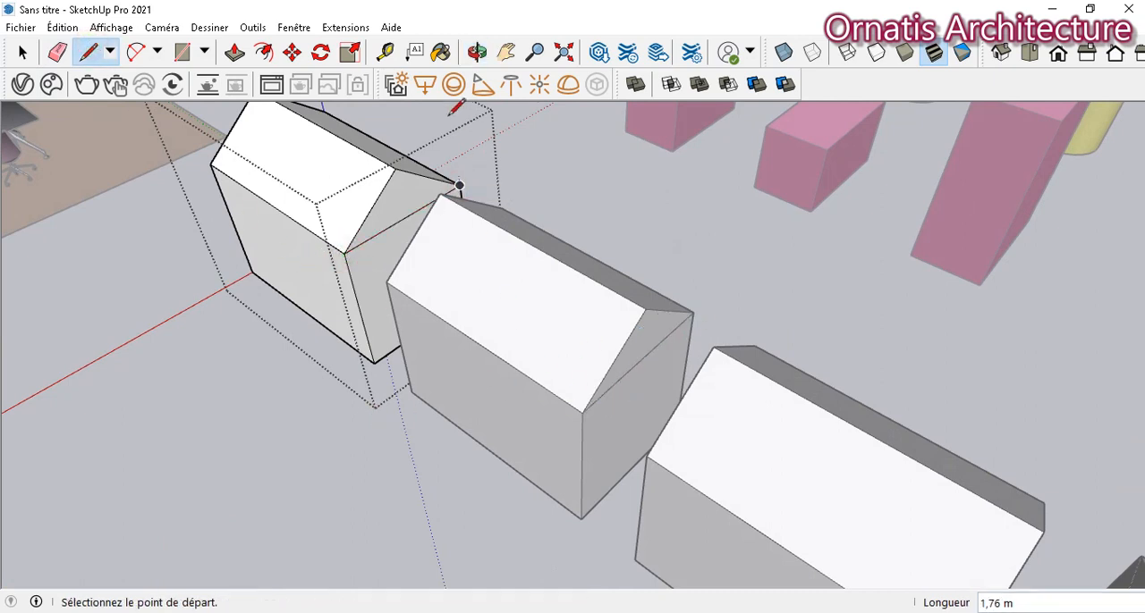
- Draw a rectangle about 2.76 m by 1.95 m on the ground along the house's long wall and Push/Pull it up about 0.07 m as a terrace
click(477, 52)
drag(266, 271, 411, 196)
click(182, 52)
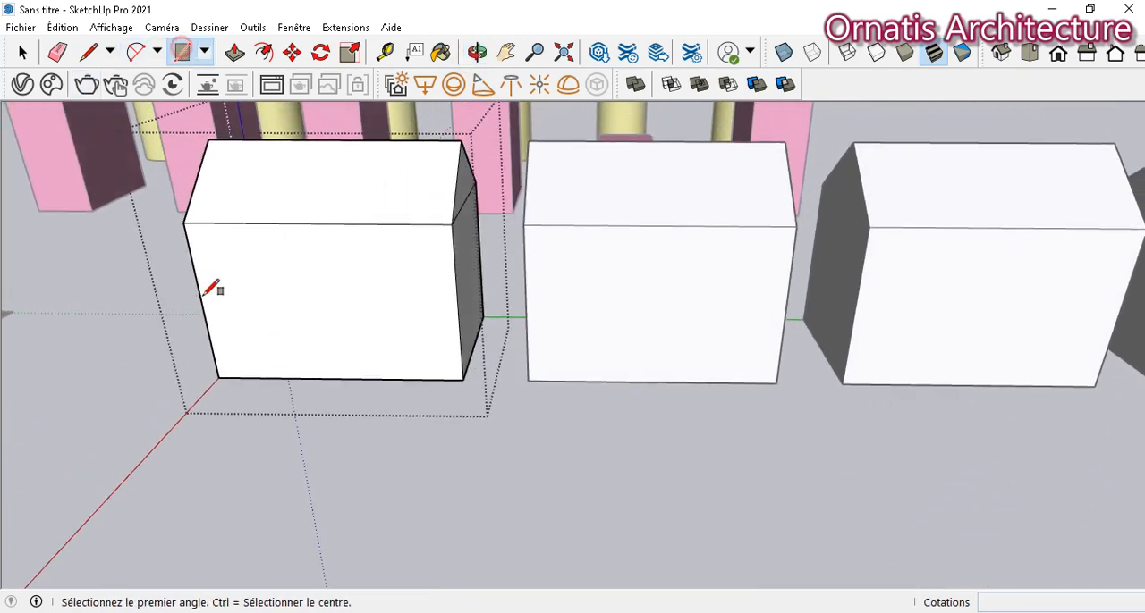
click(217, 378)
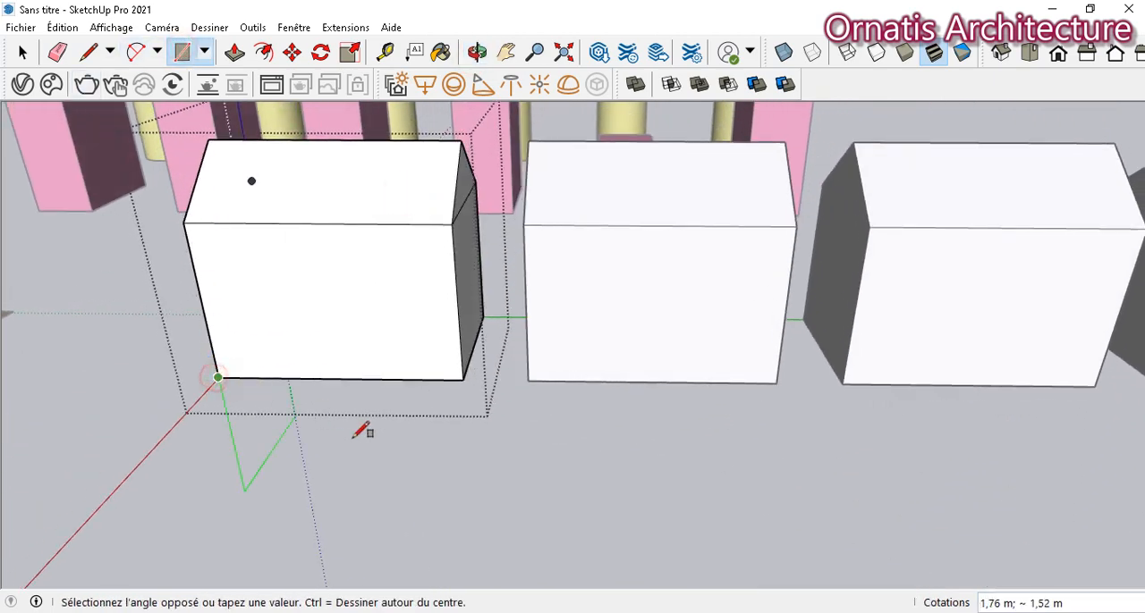
click(427, 484)
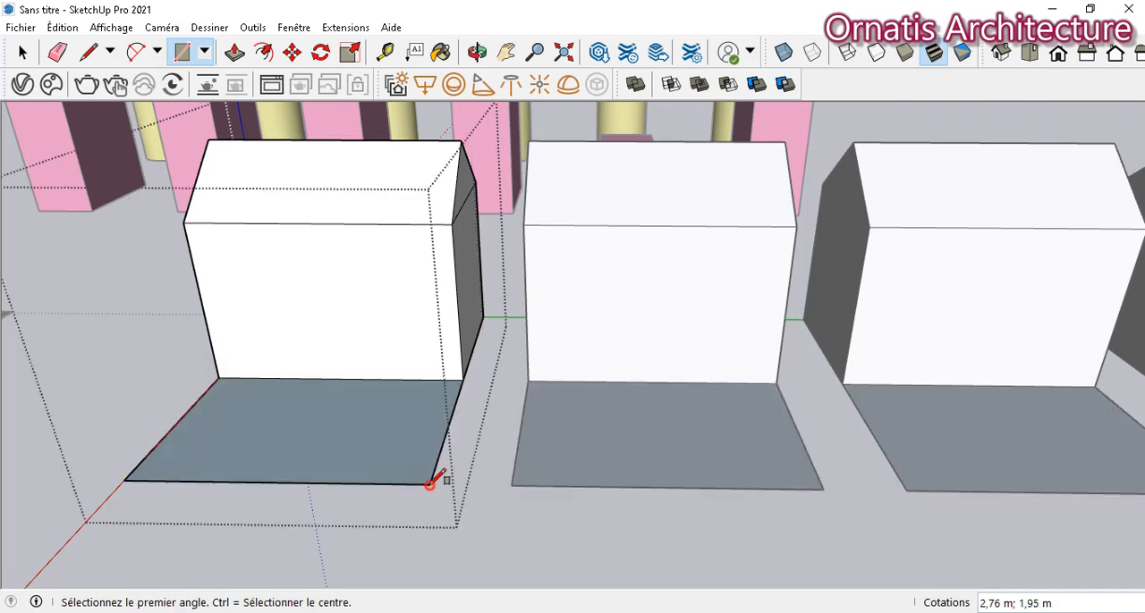
click(234, 52)
click(293, 445)
click(295, 445)
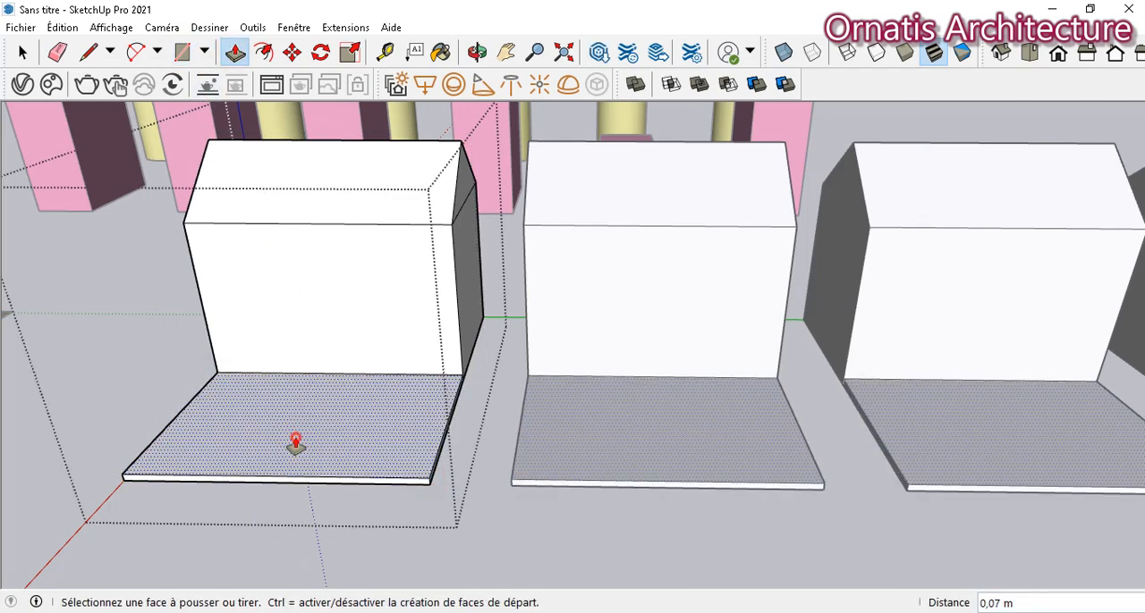
- Draw a door rectangle about 0.87 m wide and 1.28 m high on the first house's front wall, based on its bottom edge
click(183, 52)
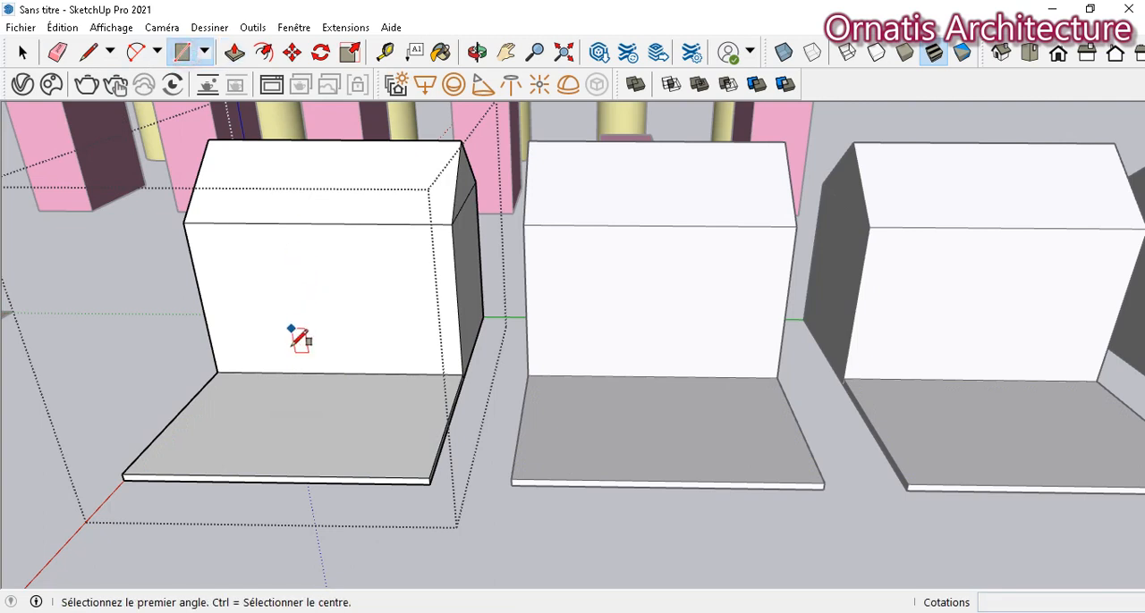
click(291, 373)
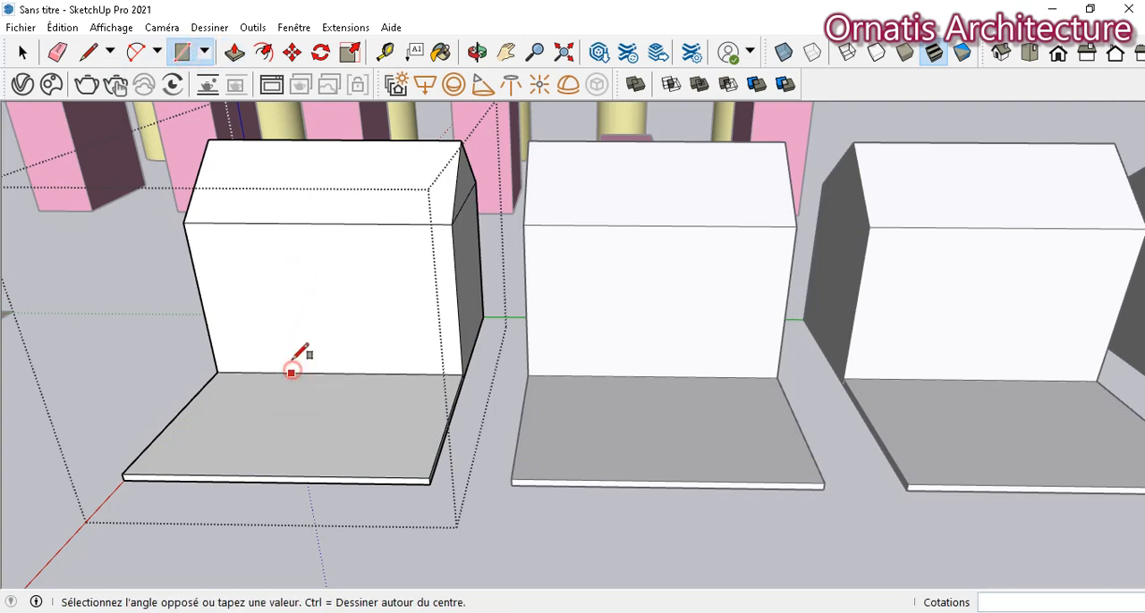
click(356, 266)
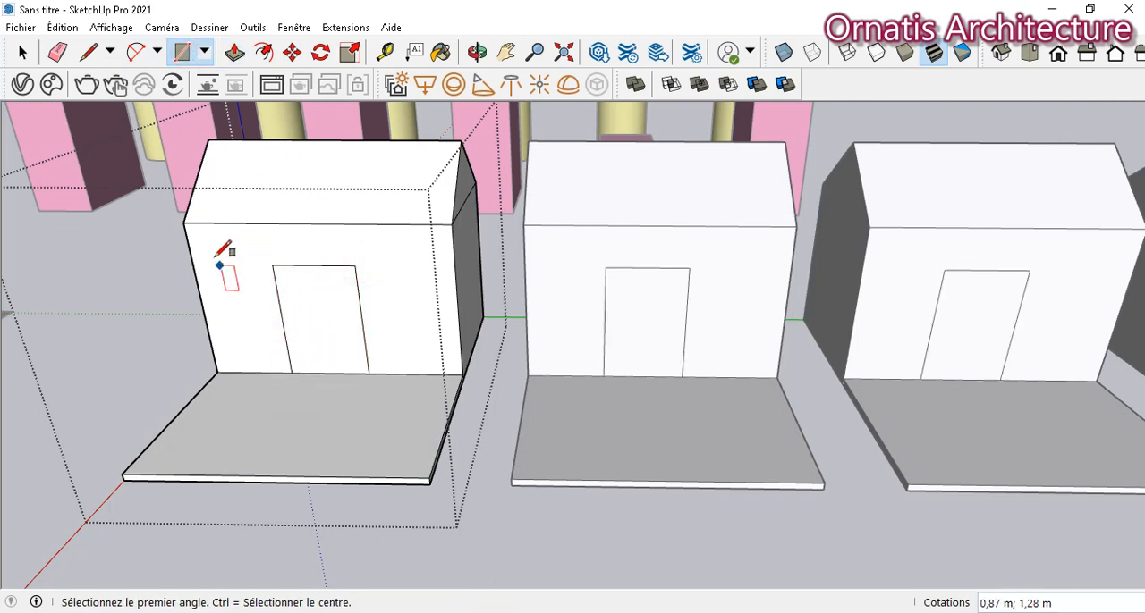
- Draw two windows flanking the door: a narrow one about 0.29 m by 0.92 m and a nearly square one about 0.5 m wide
click(210, 239)
click(253, 320)
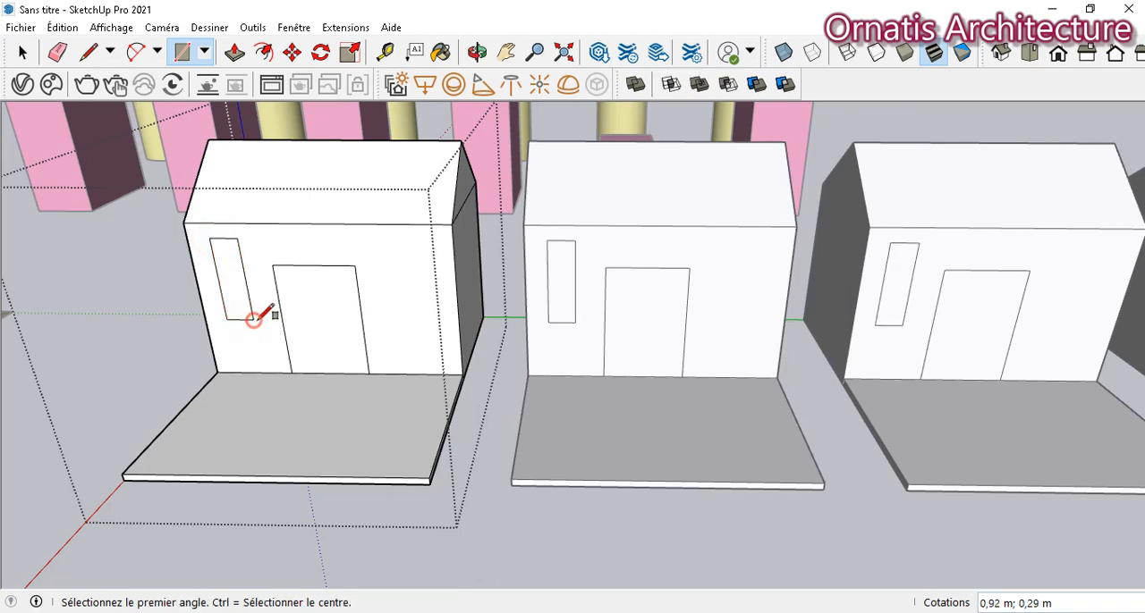
click(383, 255)
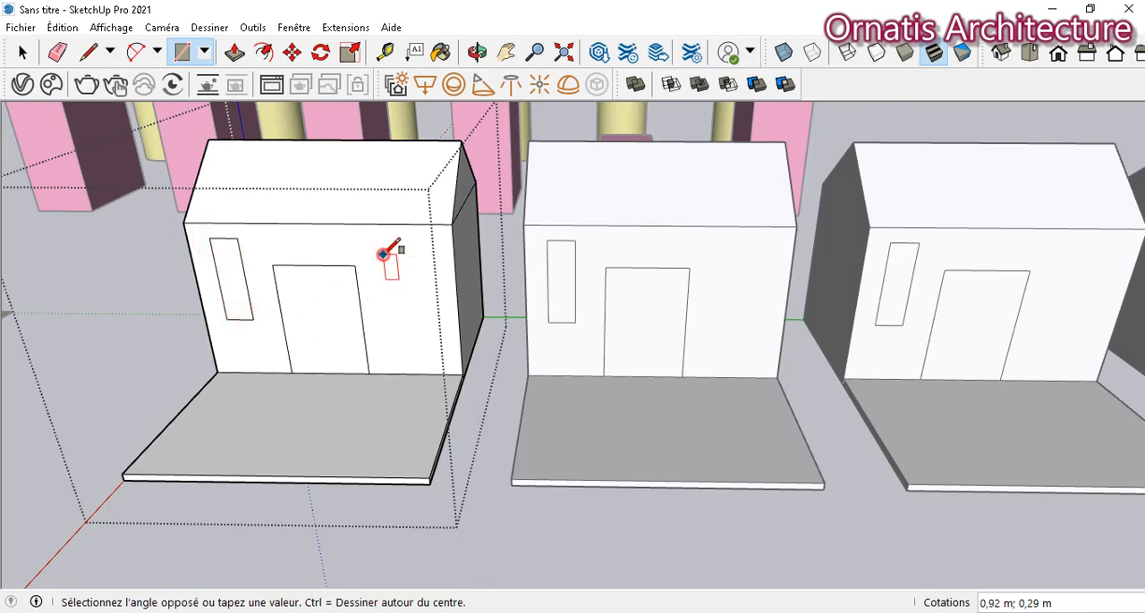
click(429, 301)
- Paint all four house walls with the pink Couleur L06, leaving the door, windows and upper gables unpainted
key(o)
mouse_move(221, 252)
mouse_down()
mouse_move(286, 248)
mouse_move(557, 174)
mouse_move(247, 237)
mouse_move(192, 235)
mouse_move(207, 256)
mouse_move(220, 250)
mouse_up()
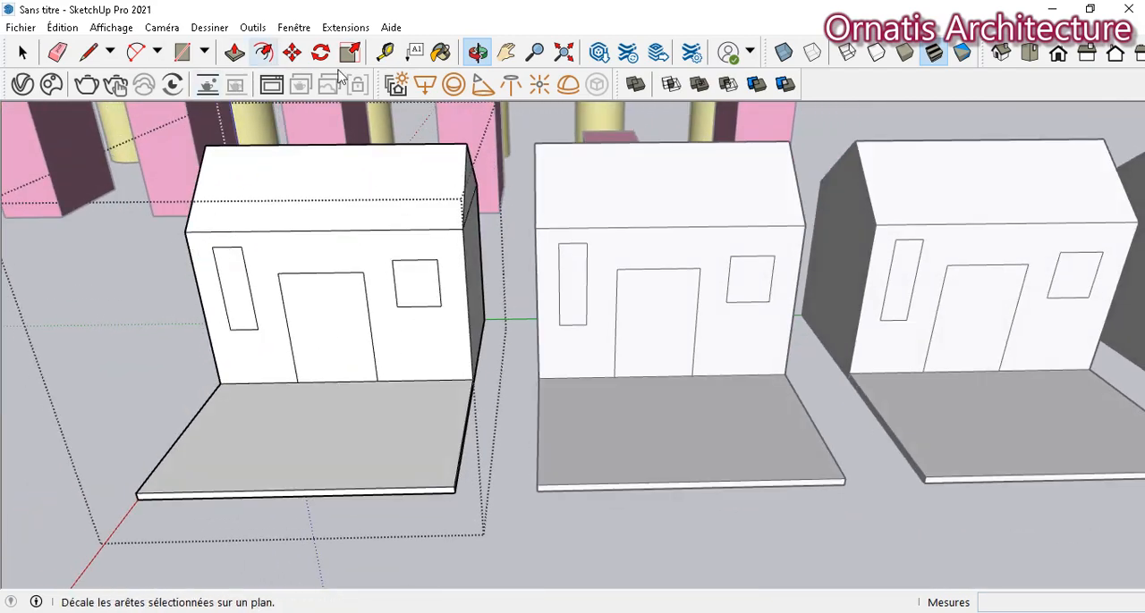
key(b)
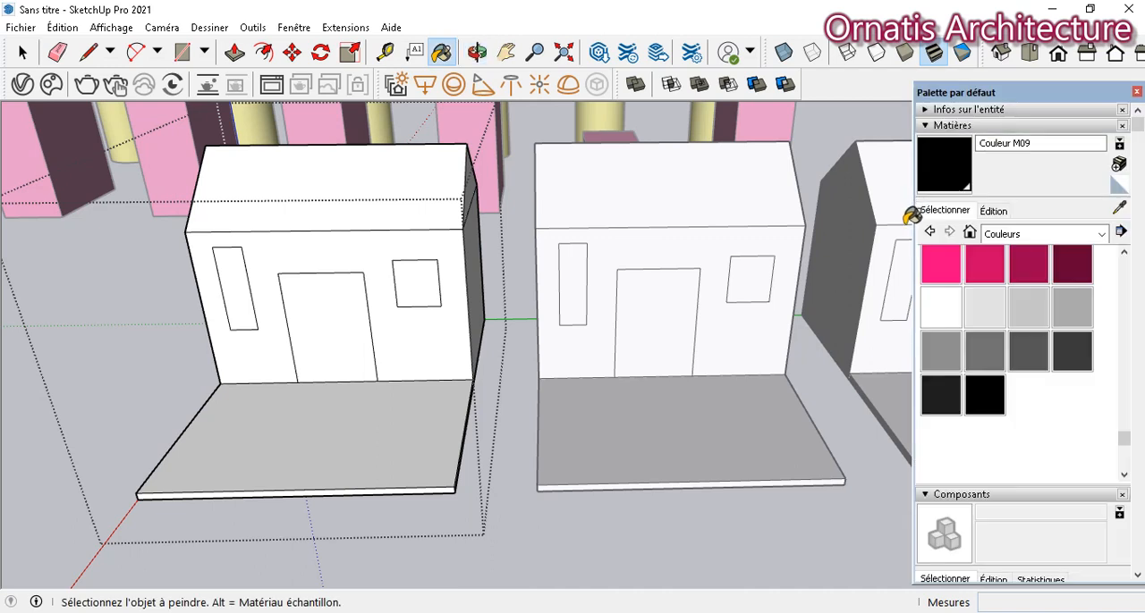
click(984, 264)
click(367, 255)
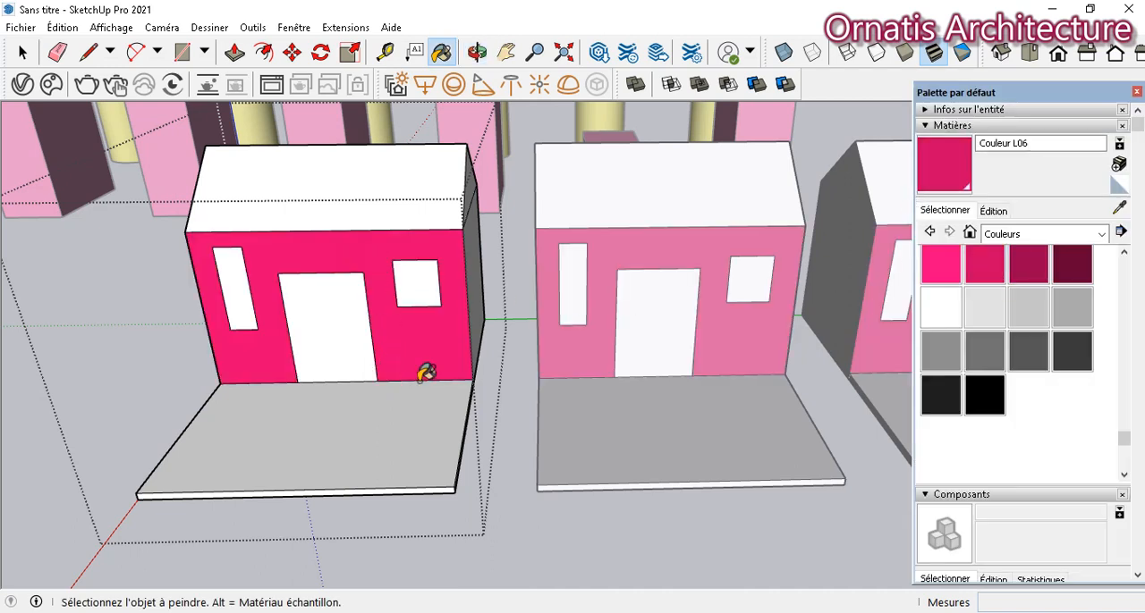
click(479, 249)
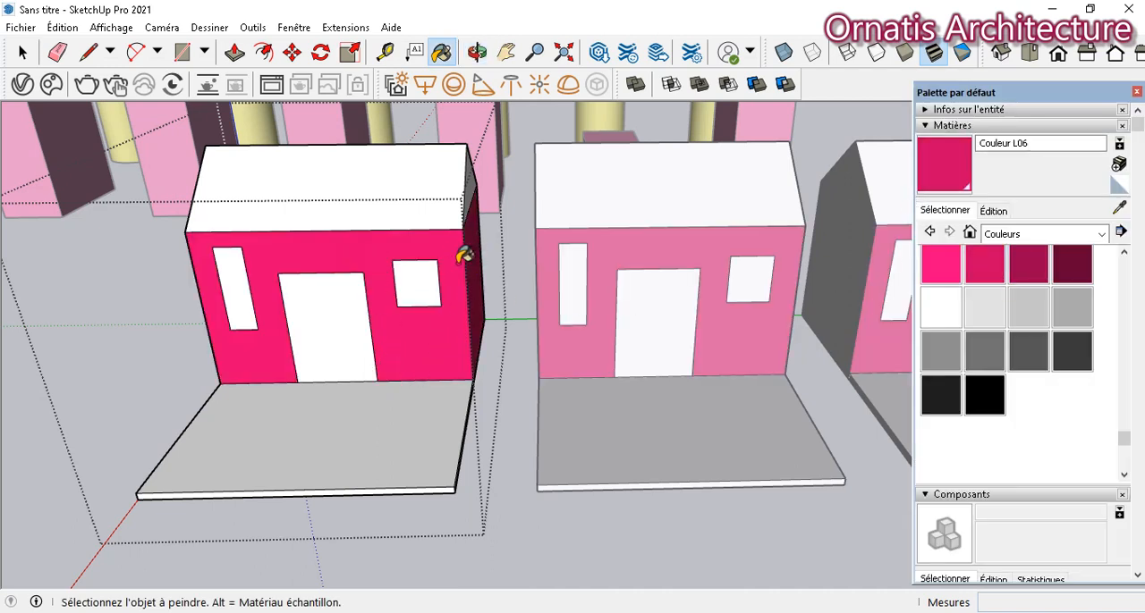
mouse_move(256, 274)
middle_down()
mouse_move(504, 299)
mouse_move(711, 286)
mouse_move(626, 328)
mouse_move(769, 375)
middle_up()
click(759, 331)
click(685, 319)
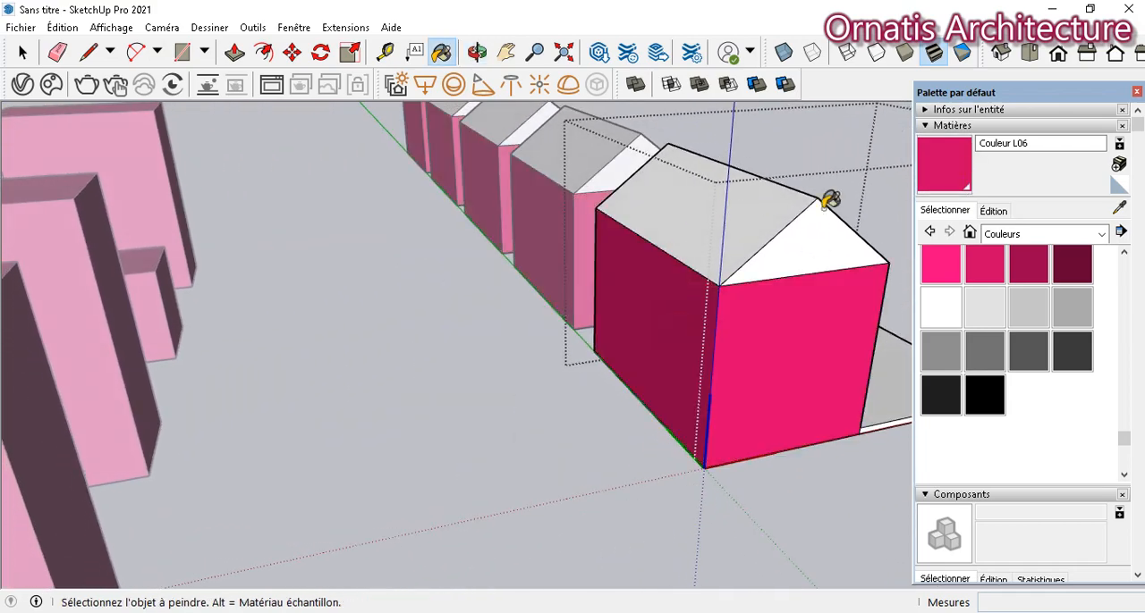
- Paint the terrace's top and side faces with the dark green Couleur G08
mouse_move(715, 257)
middle_down()
mouse_move(703, 269)
mouse_move(163, 278)
mouse_move(156, 257)
middle_up()
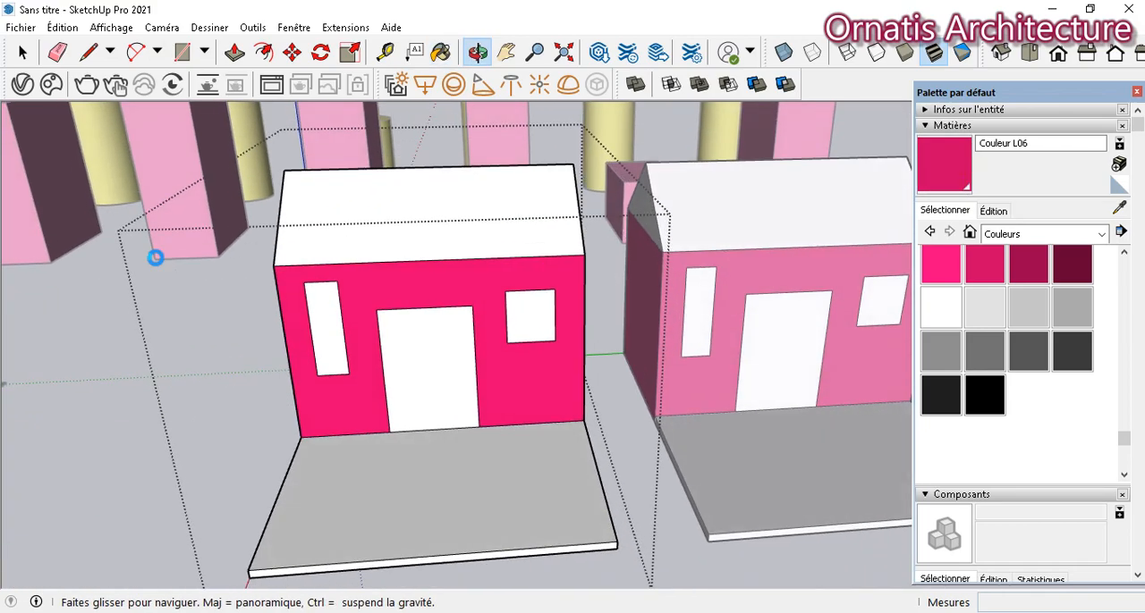
scroll(976, 334, up, 10)
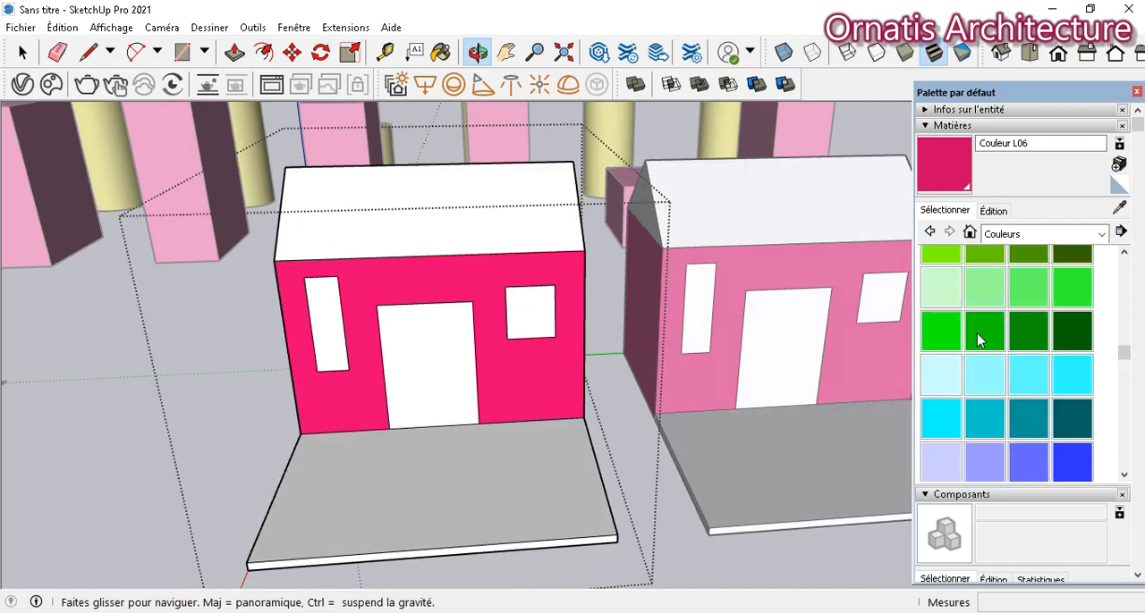
click(1076, 333)
click(474, 522)
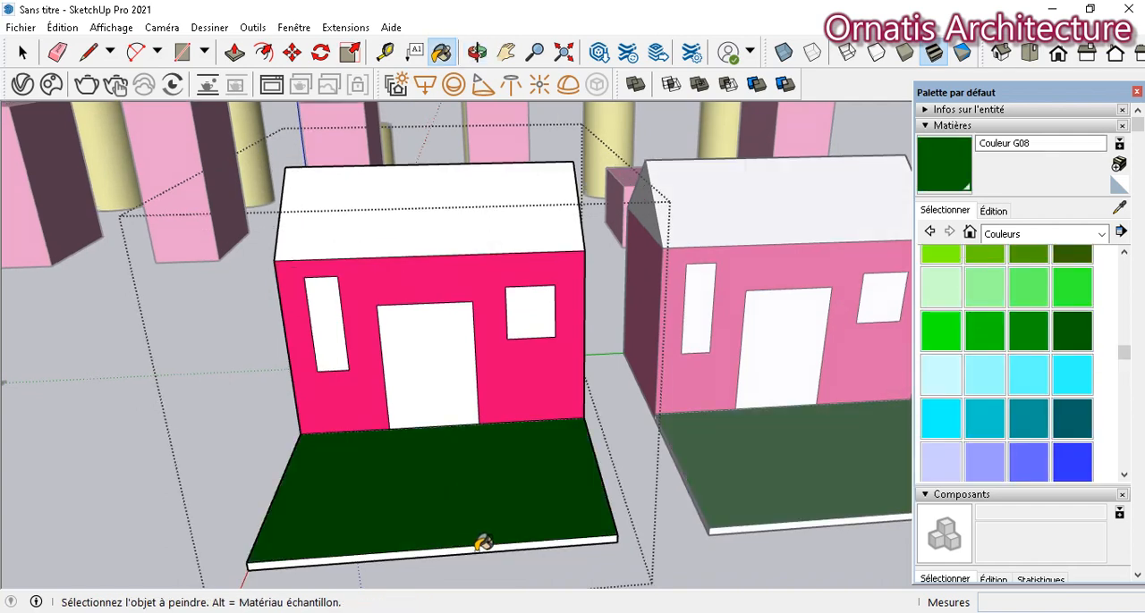
click(478, 549)
middle_drag(586, 468, 388, 439)
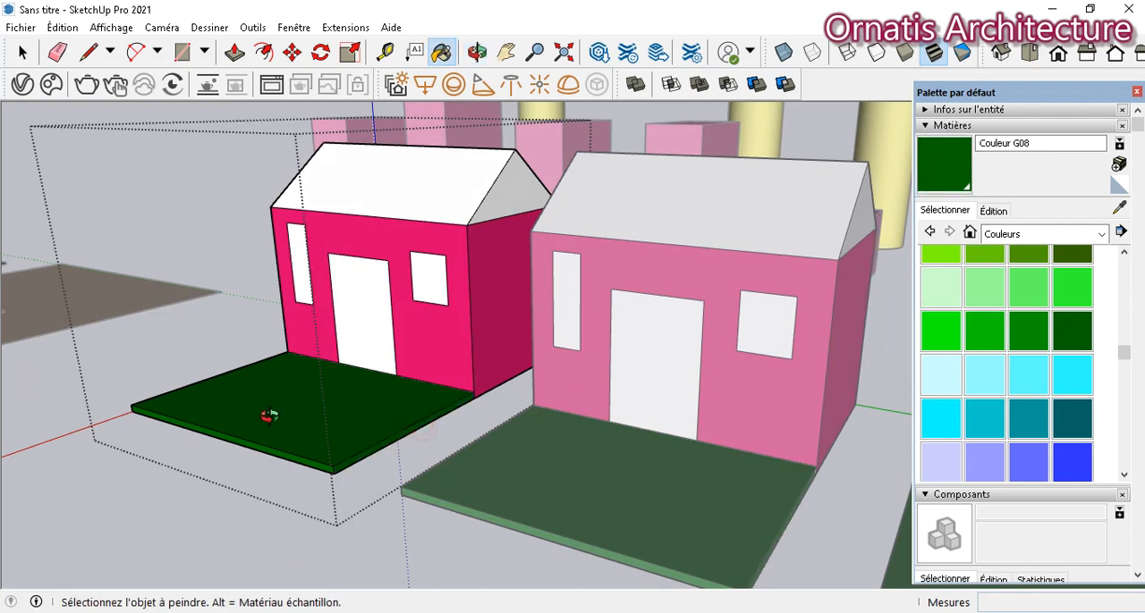
middle_drag(268, 413, 560, 401)
click(966, 170)
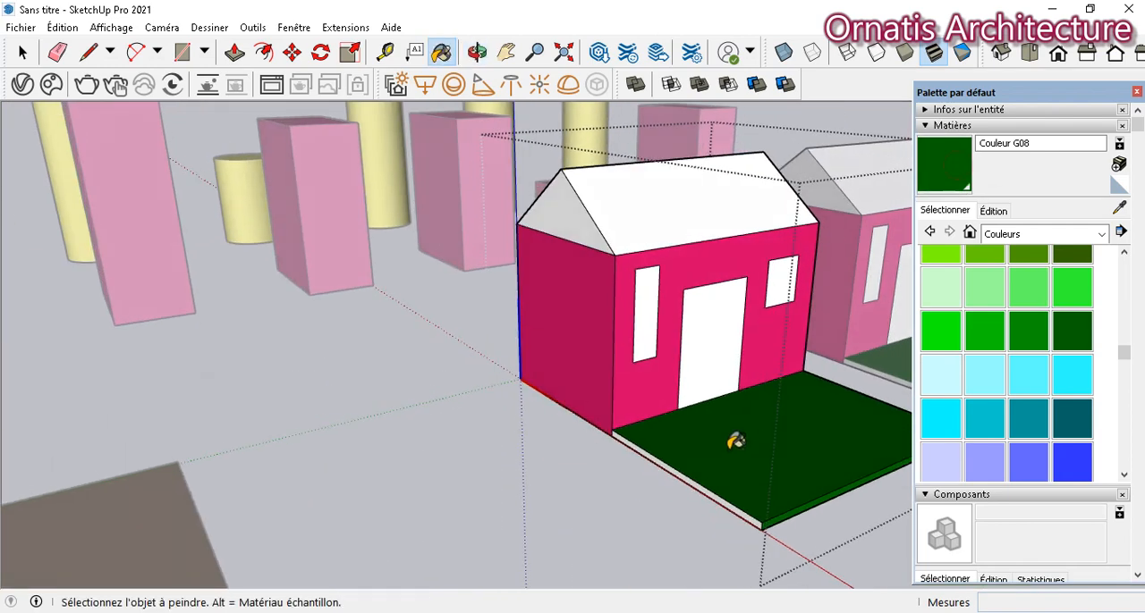
click(715, 484)
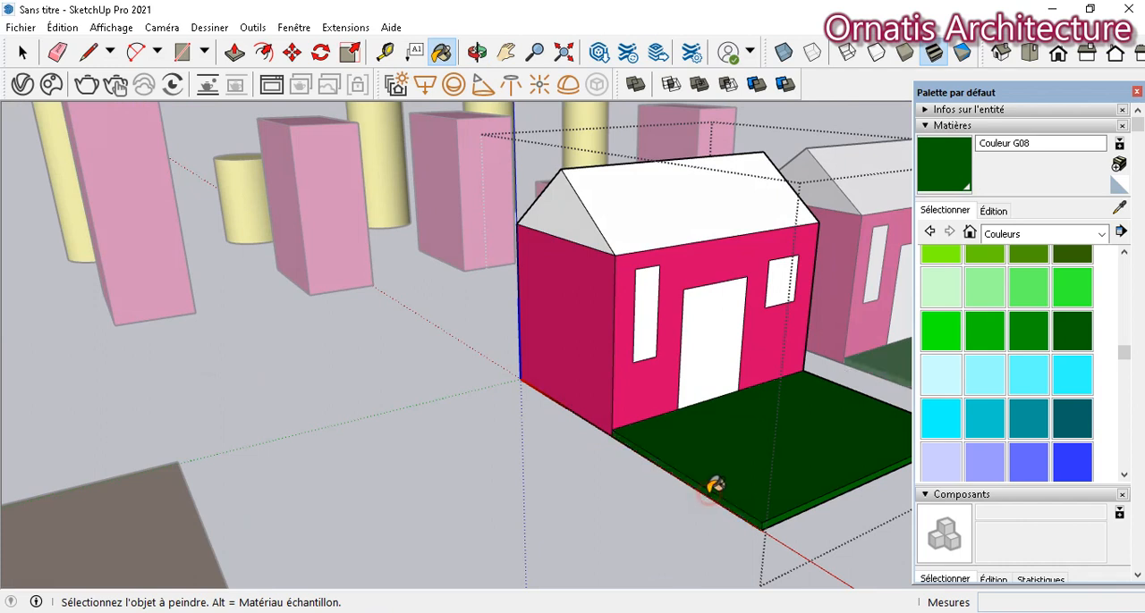
- Paint the door and both windows on the front wall with the yellow Couleur E05
scroll(979, 307, up, 3)
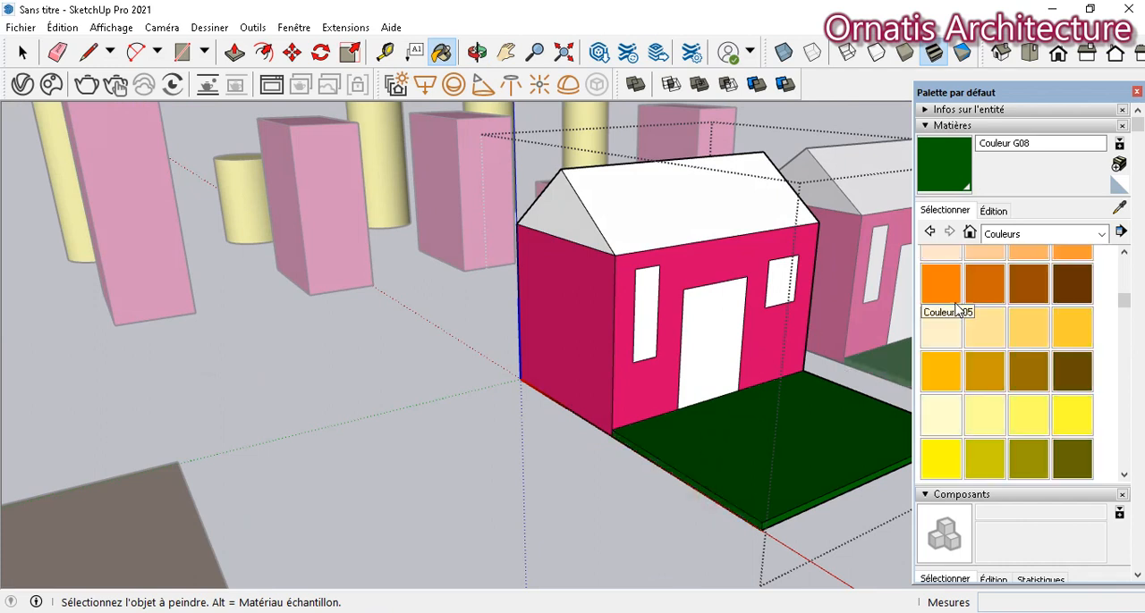
click(778, 277)
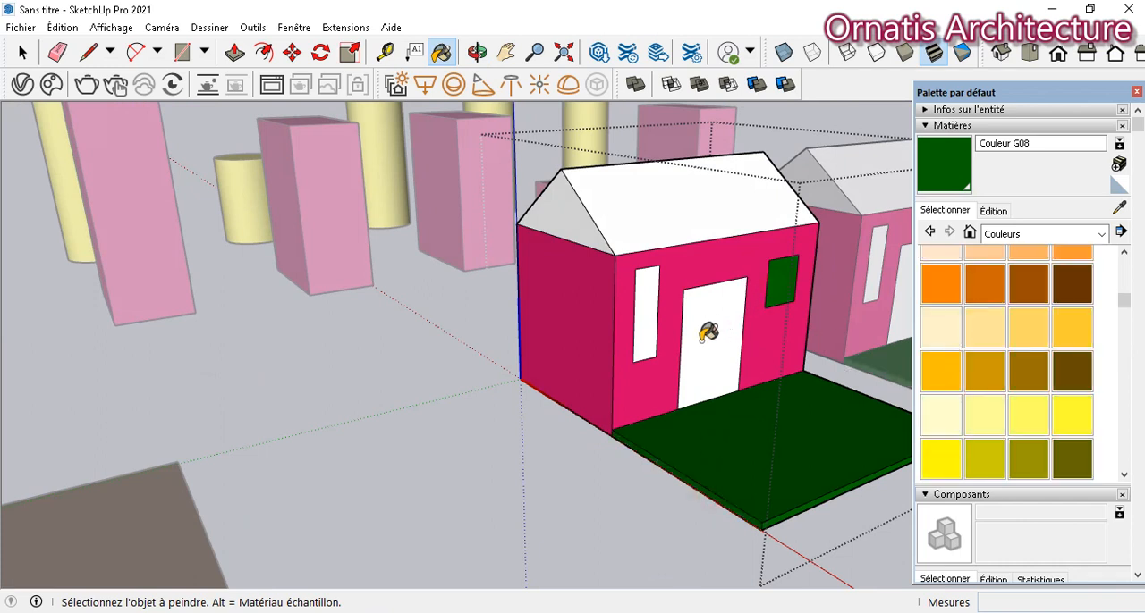
click(705, 334)
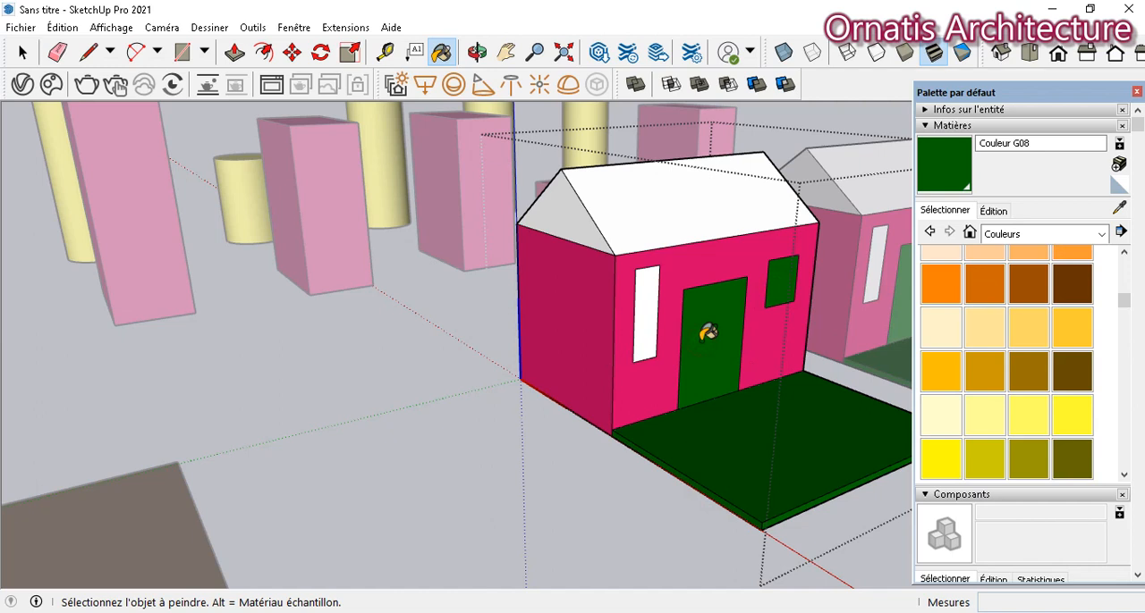
click(934, 458)
click(782, 282)
click(708, 305)
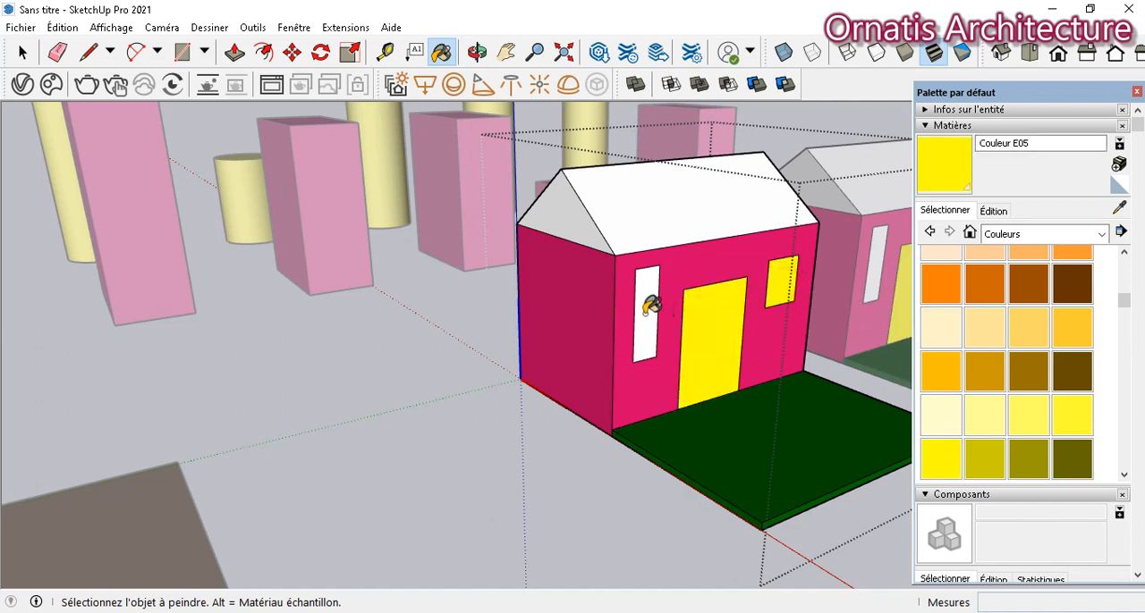
click(650, 305)
- Paint both roof slopes and the outer gable triangle with the red Couleur A04
scroll(1008, 327, up, 3)
click(1071, 266)
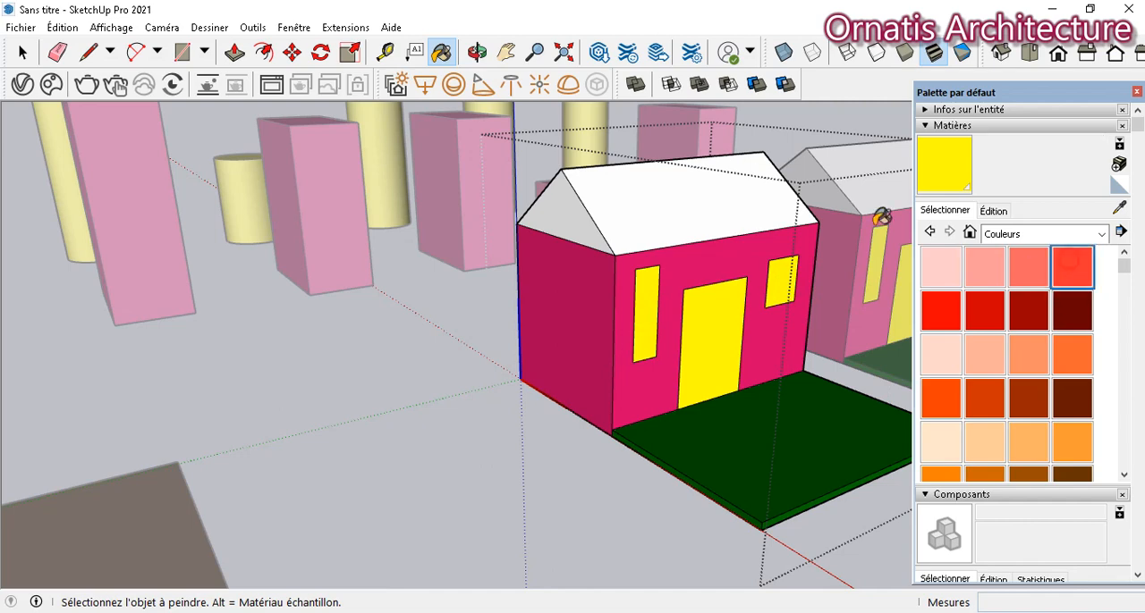
click(679, 202)
click(563, 206)
mouse_move(458, 211)
middle_down()
mouse_move(544, 285)
mouse_move(784, 315)
middle_up()
click(943, 184)
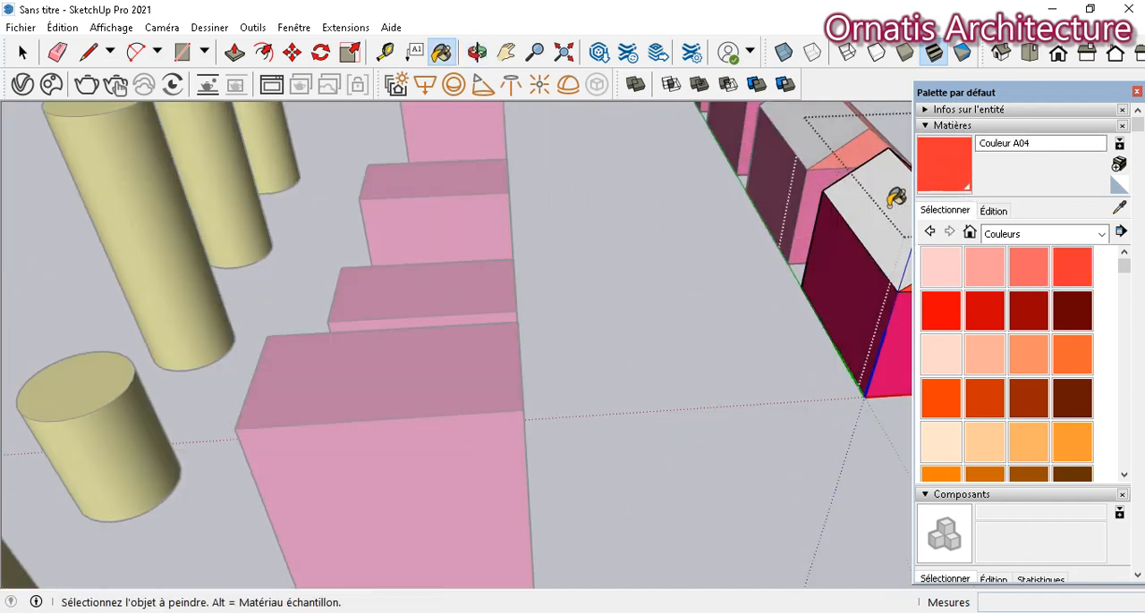
click(892, 203)
- Paint the remaining gable triangle, facing the next house, with Couleur A04 and keep the rear wall pink
click(503, 56)
drag(751, 201, 429, 199)
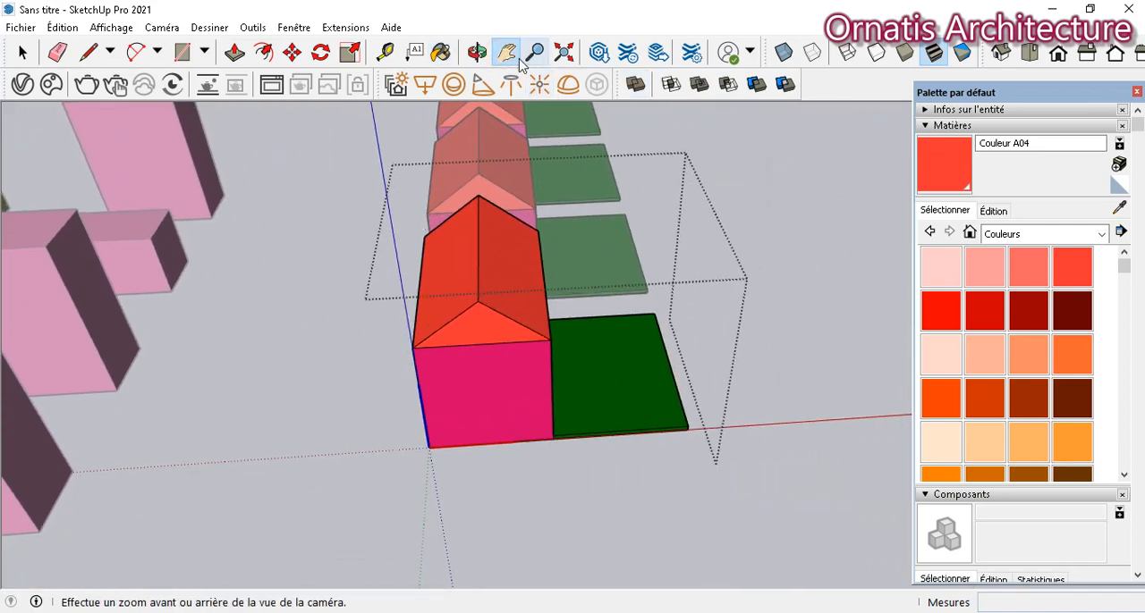
click(476, 52)
drag(360, 205, 898, 173)
click(944, 168)
click(660, 238)
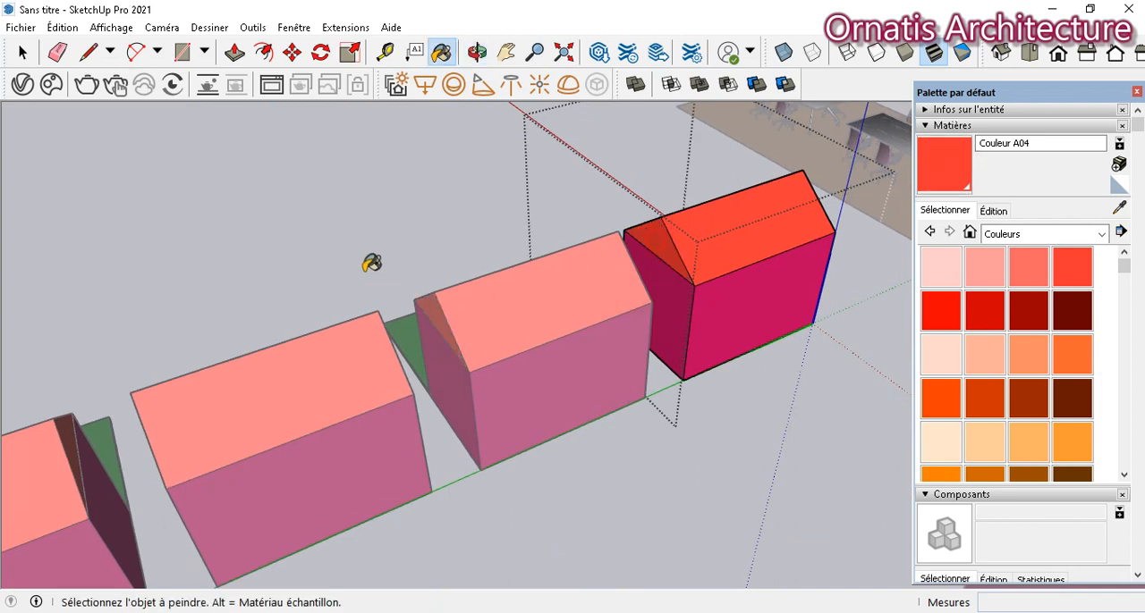
click(725, 314)
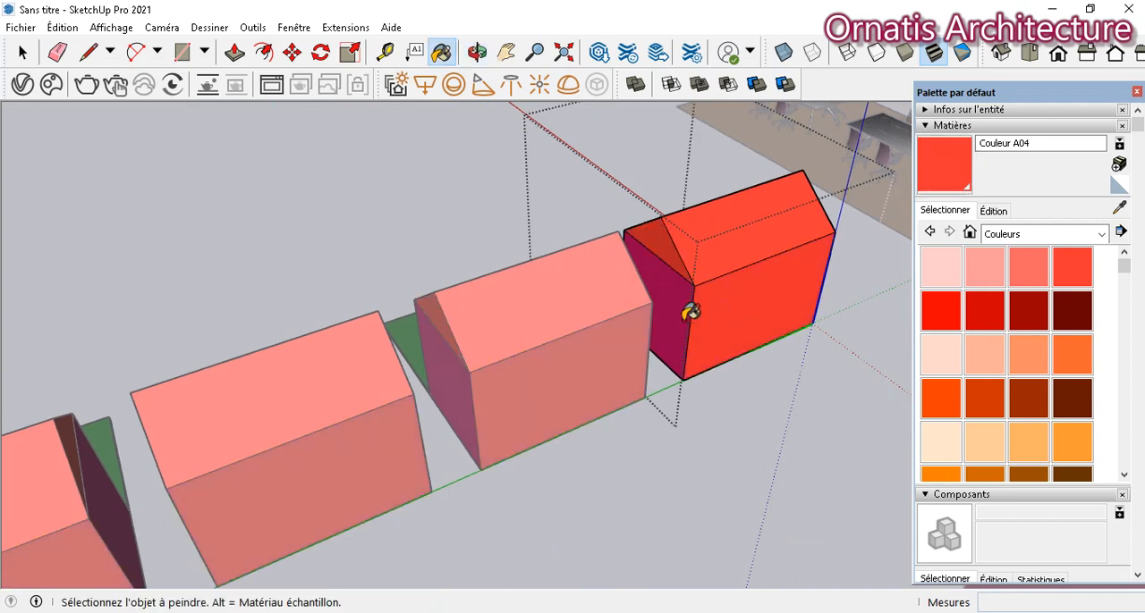
ctrl+click(640, 312)
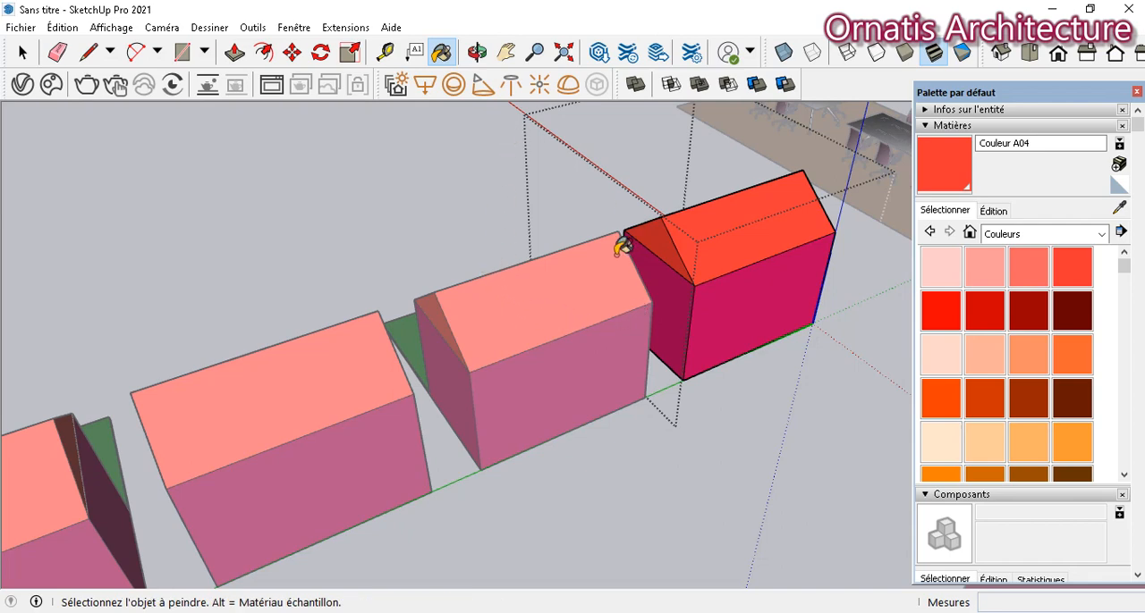
- Close the materials palette, then Push/Pull the narrow window inward about 0.04 m and the door inward to form a recess
middle_drag(610, 253, 582, 204)
drag(583, 205, 628, 190)
scroll(628, 190, up, 4)
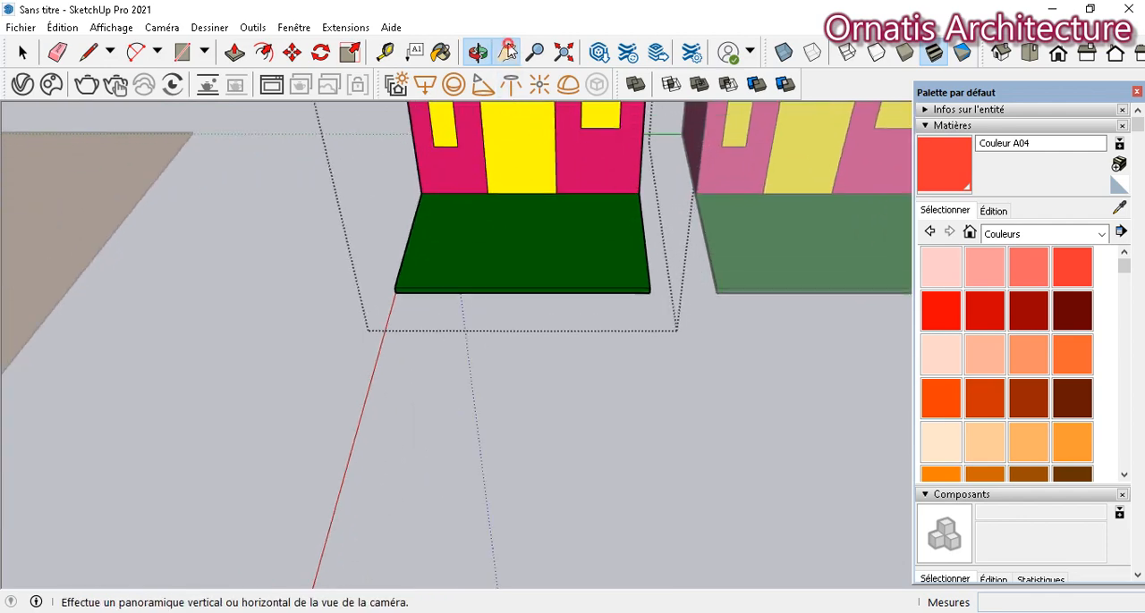
click(507, 53)
drag(520, 211, 280, 309)
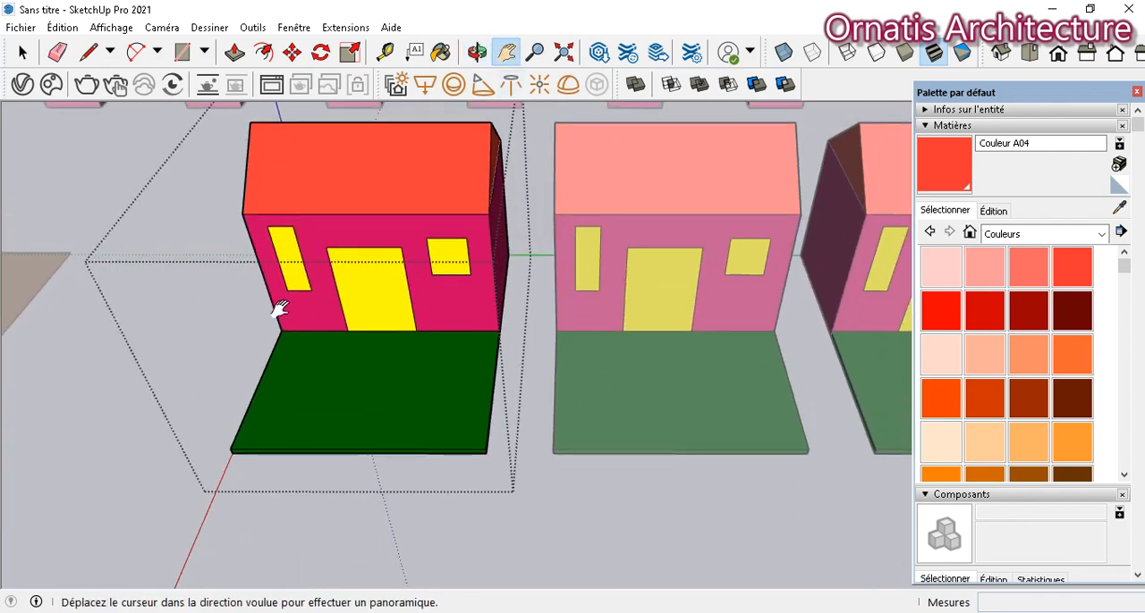
click(1137, 92)
click(234, 53)
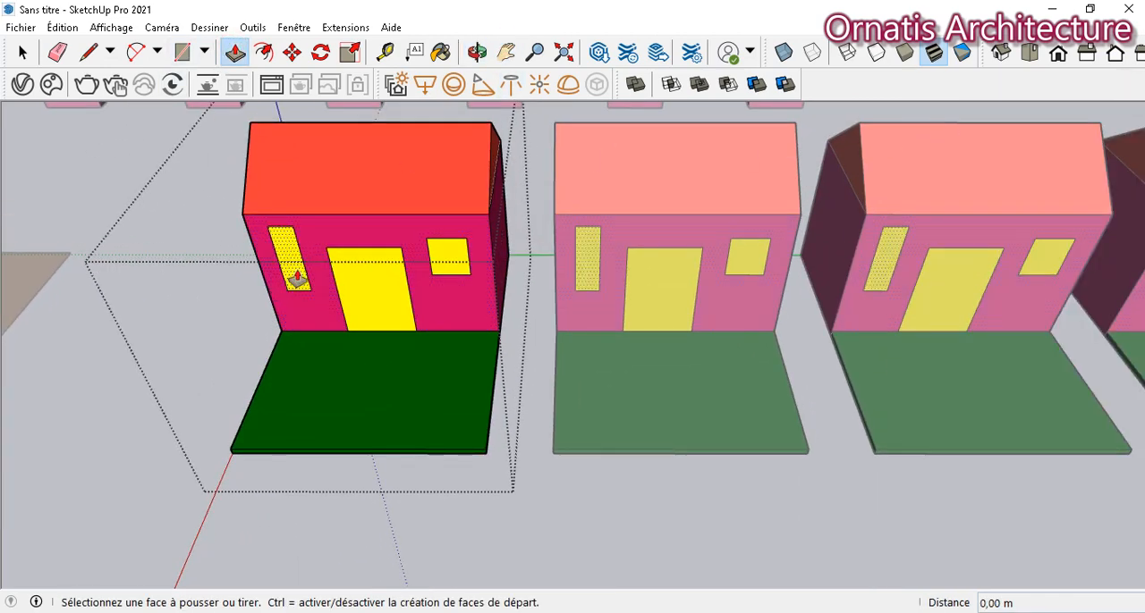
click(296, 280)
click(291, 273)
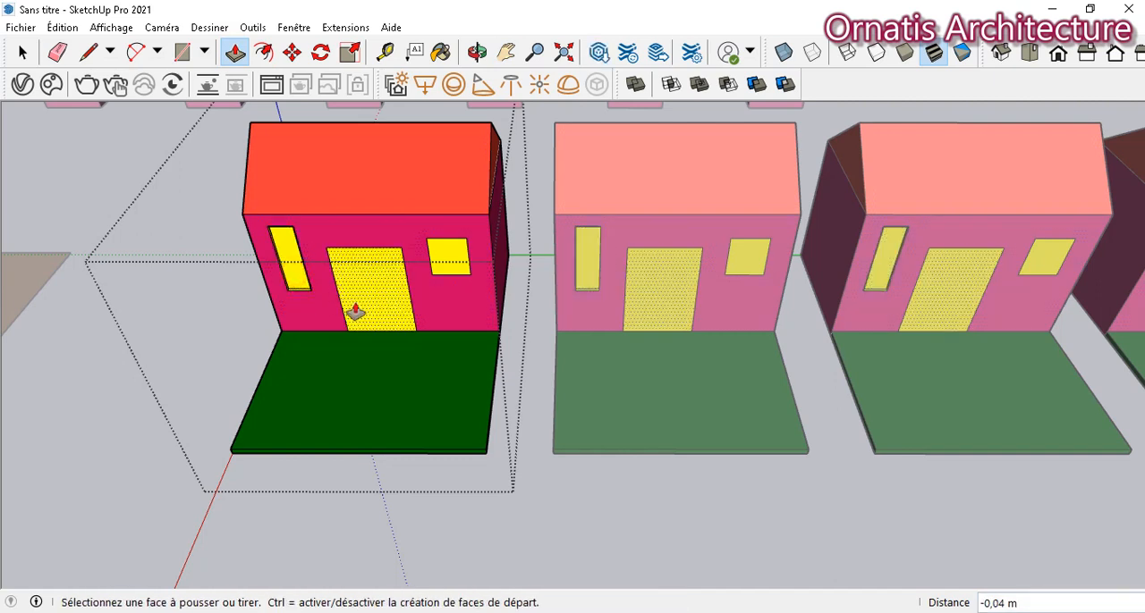
click(356, 313)
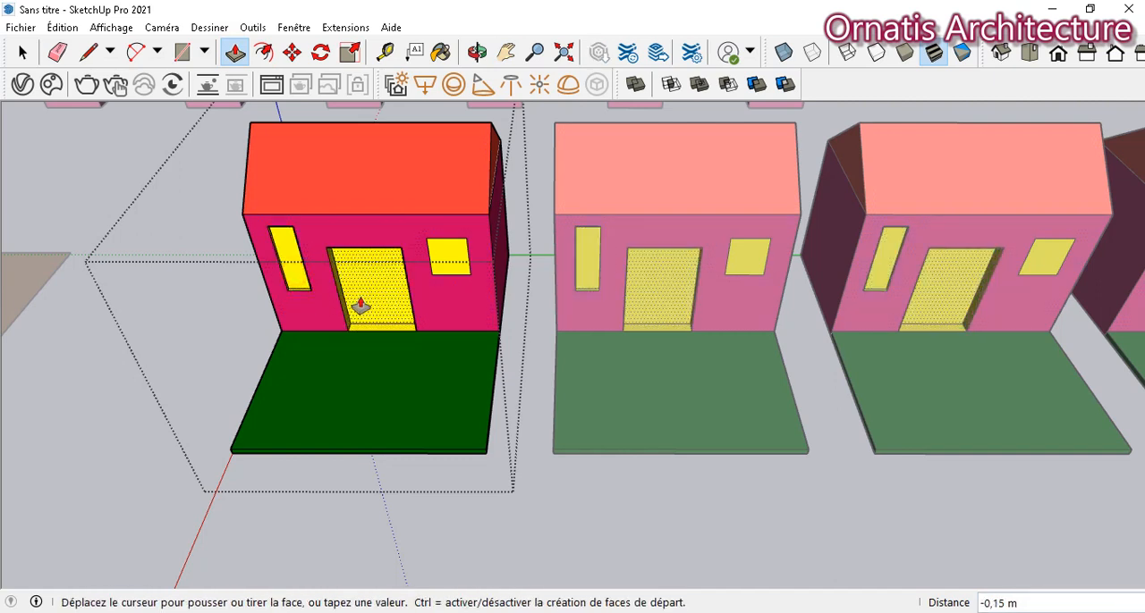
click(380, 295)
- Push/Pull the square window inward, deepen the narrow window's recess, and leave component editing
click(441, 259)
click(440, 262)
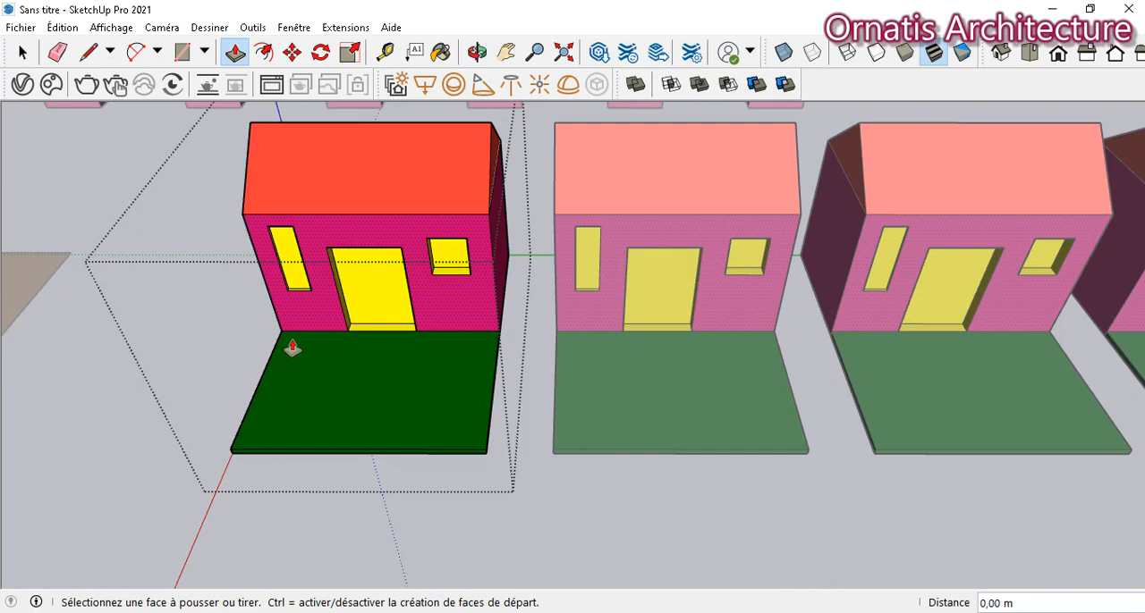
click(295, 279)
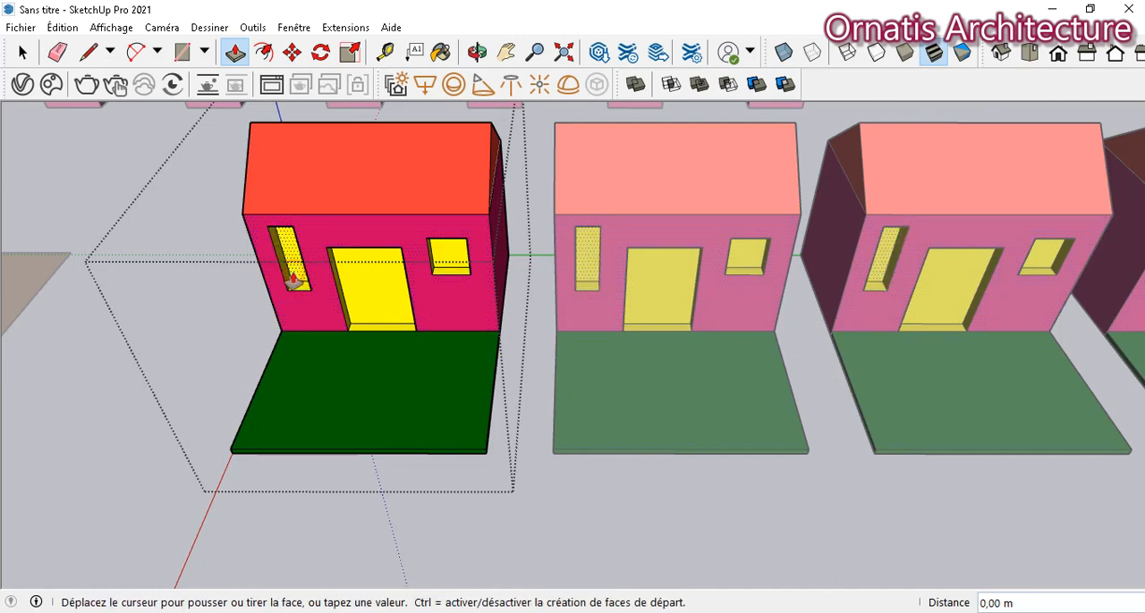
click(292, 283)
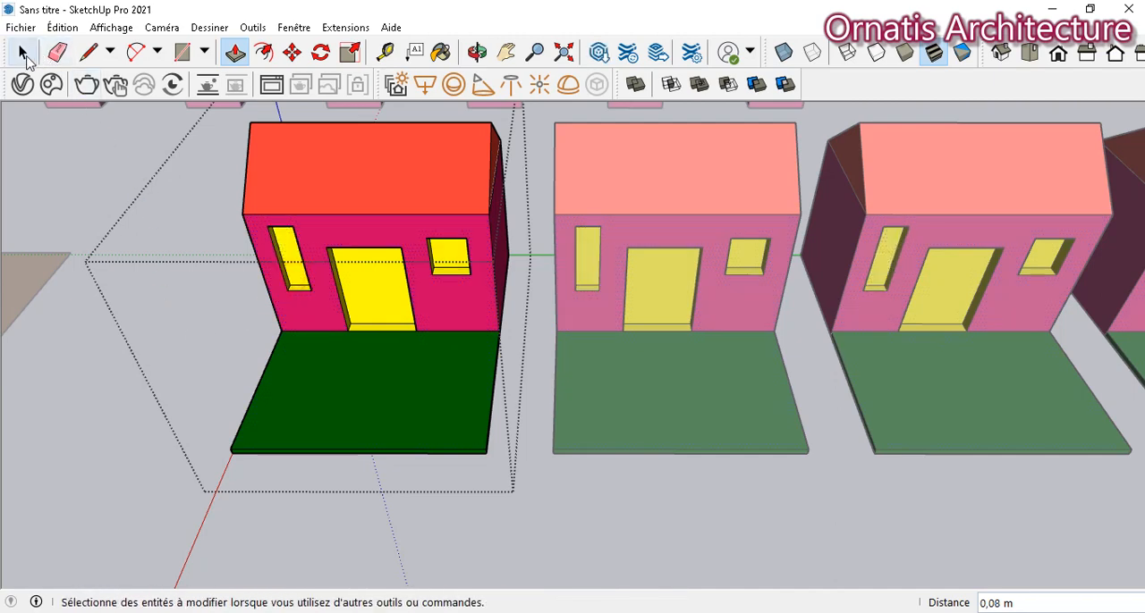
click(23, 53)
click(56, 167)
- Examine the row of five house components from several angles, together with the cylinders, boxes and furniture in the scene
click(478, 53)
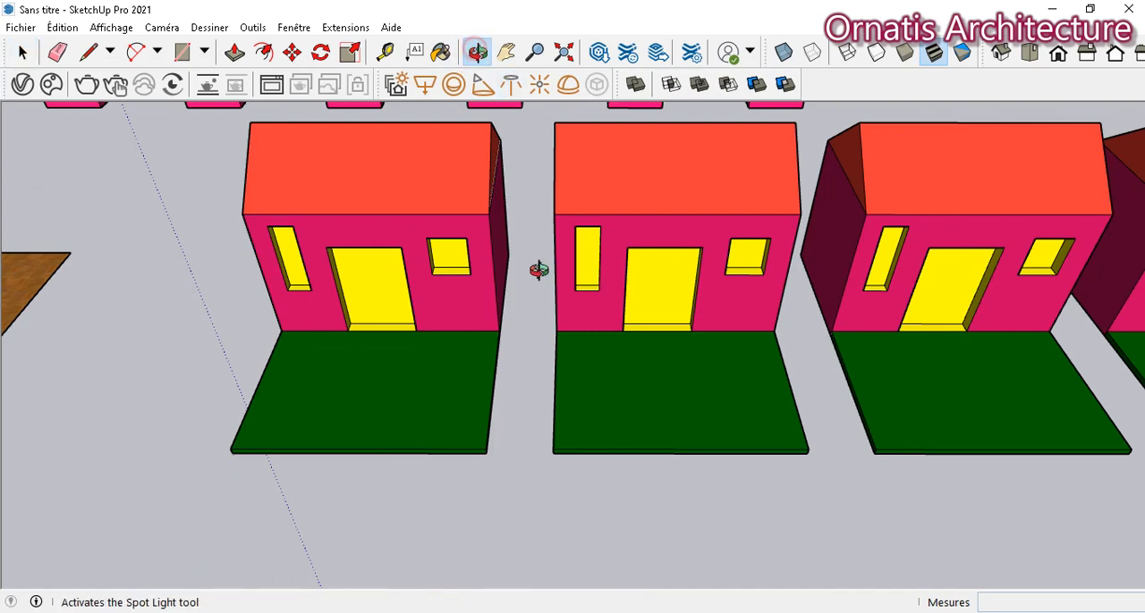
drag(537, 389, 544, 329)
scroll(544, 329, down, 2)
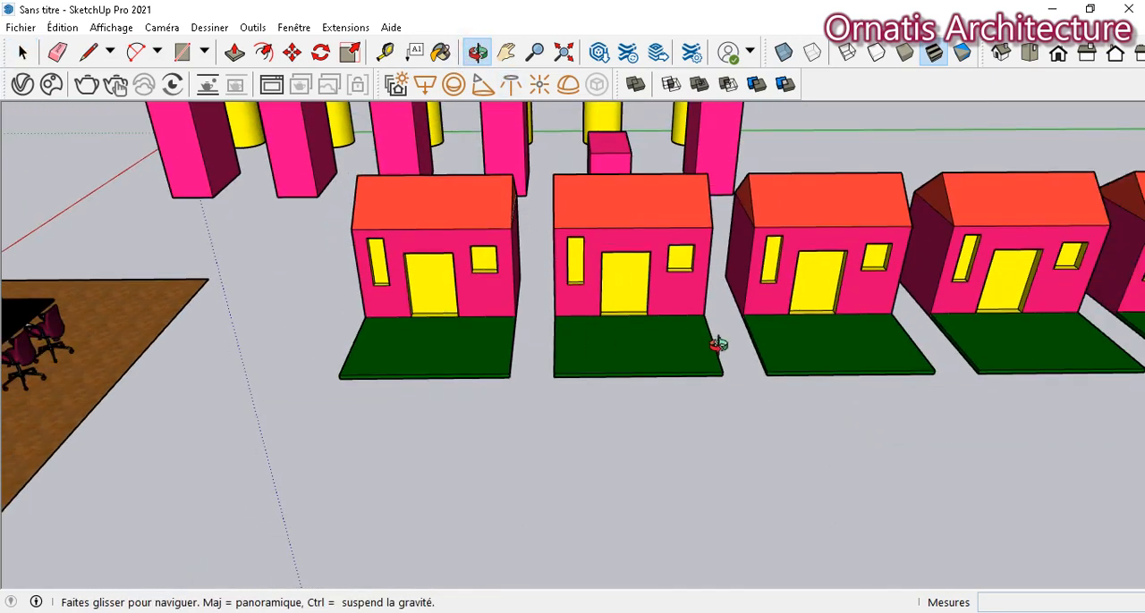
scroll(711, 336, down, 3)
click(506, 53)
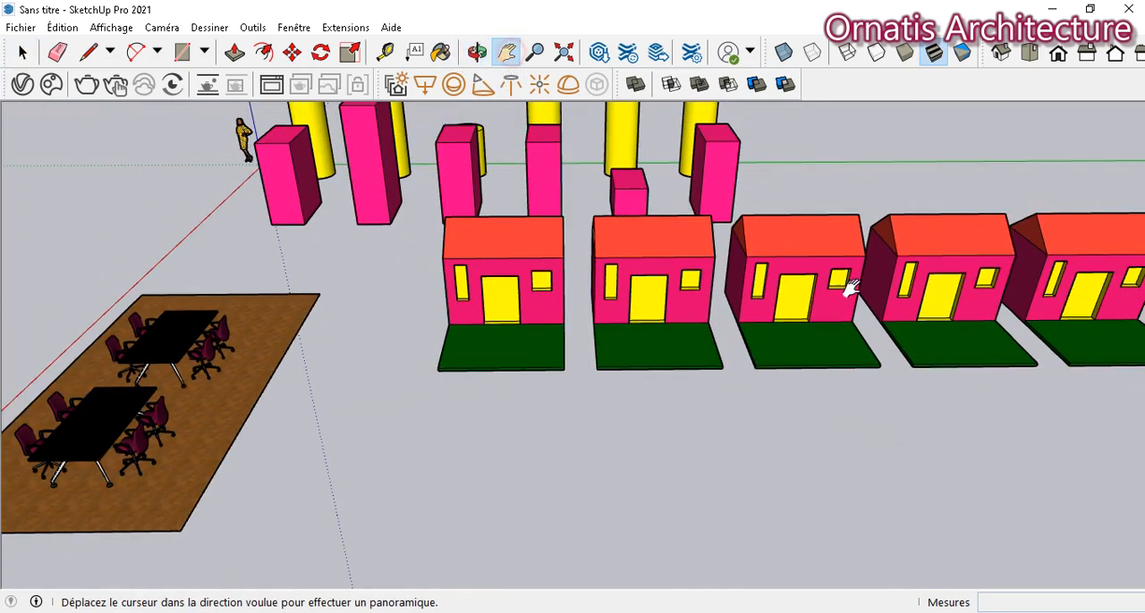
drag(850, 286, 650, 301)
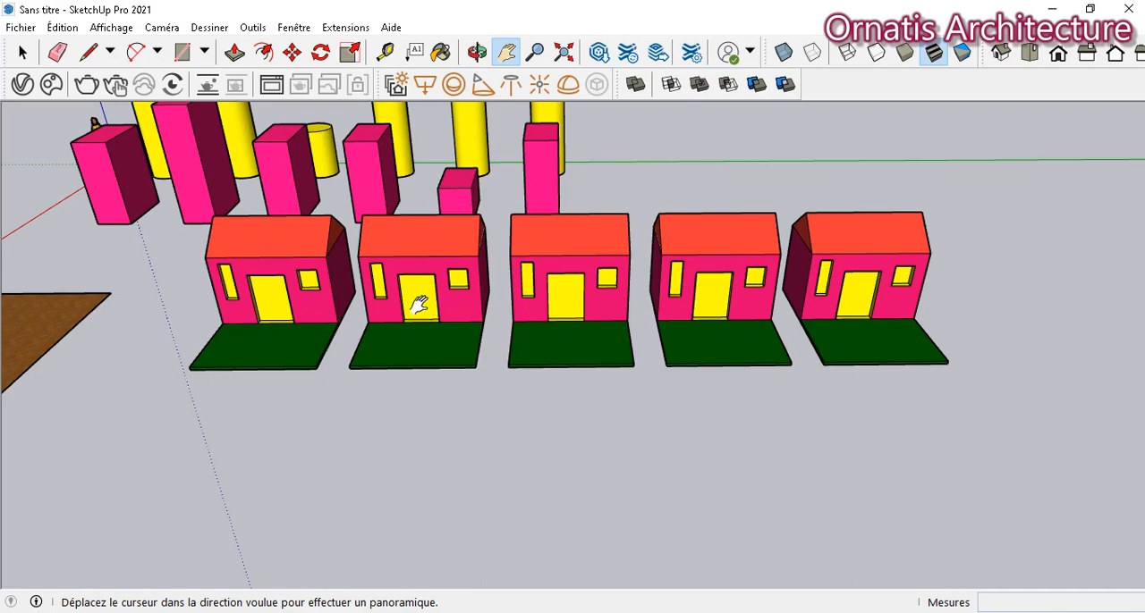
drag(416, 301, 657, 348)
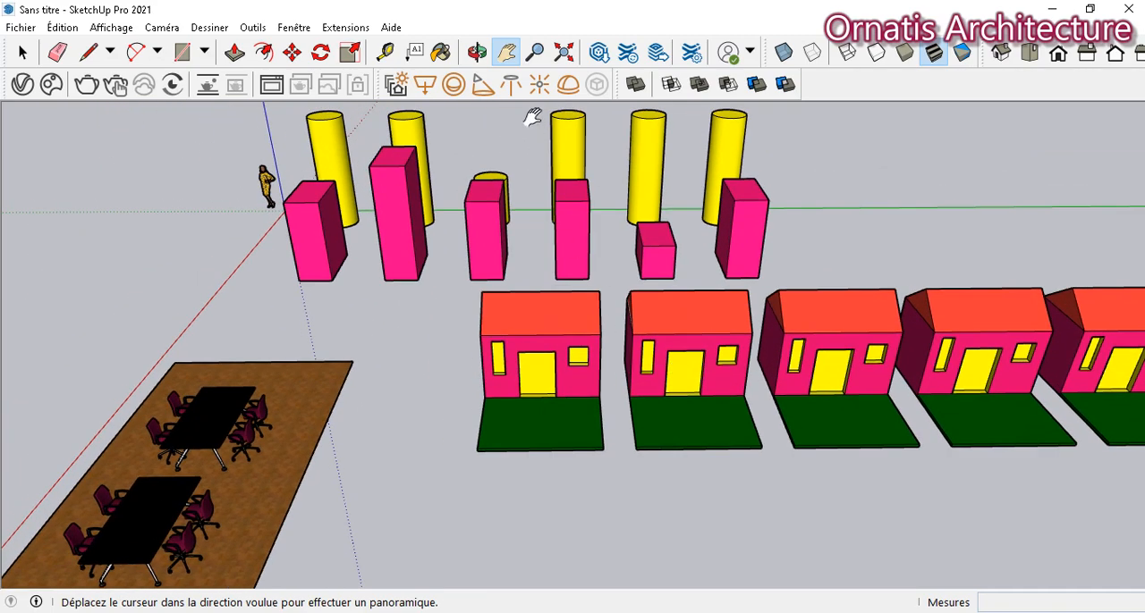
click(476, 51)
drag(686, 394, 751, 372)
click(507, 54)
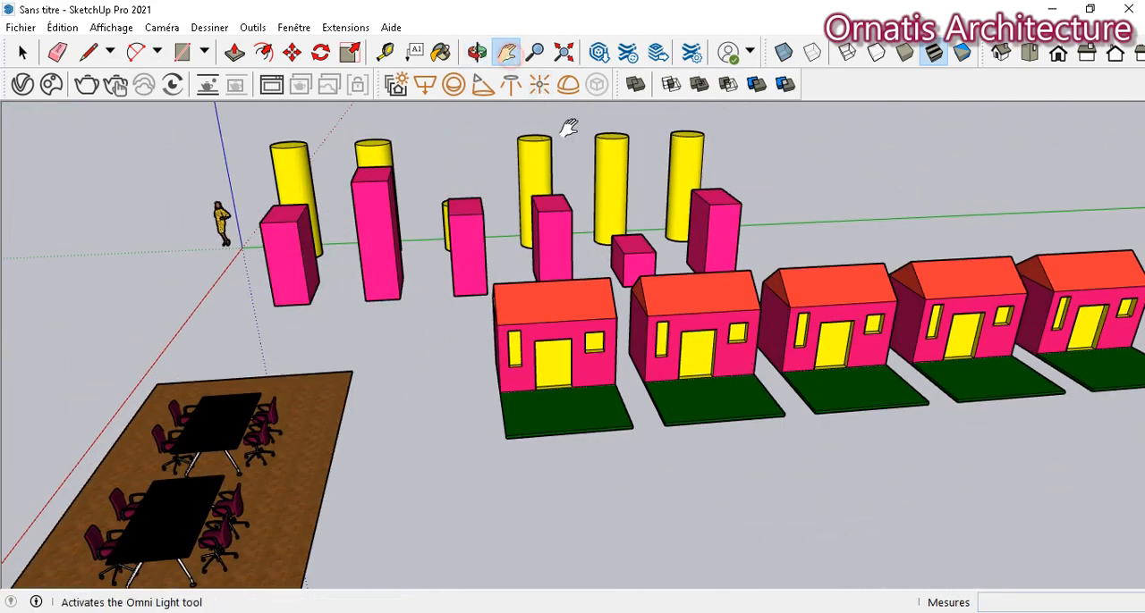